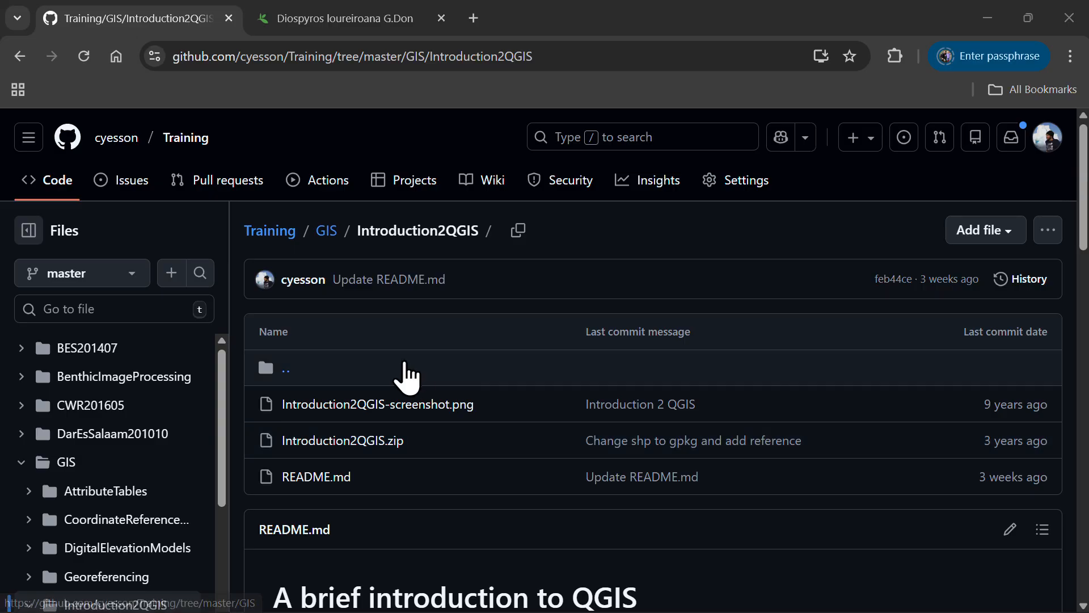
Review the Introduction2QGIS README and its example map of Tanzania on GitHub
scroll(452, 424, down, 1)
scroll(451, 423, down, 2)
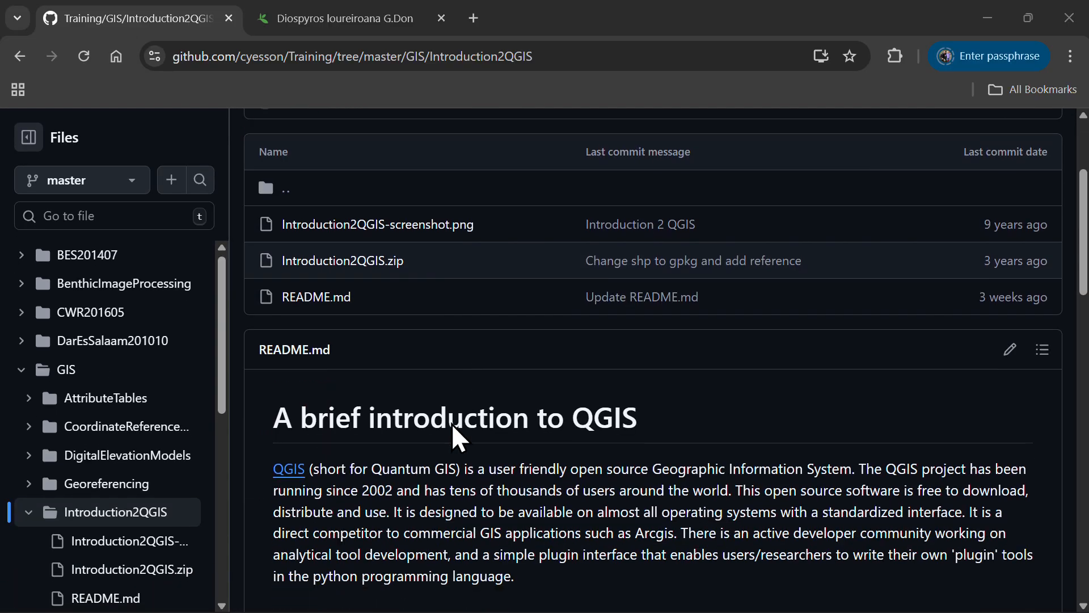
scroll(452, 424, up, 4)
scroll(453, 424, down, 10)
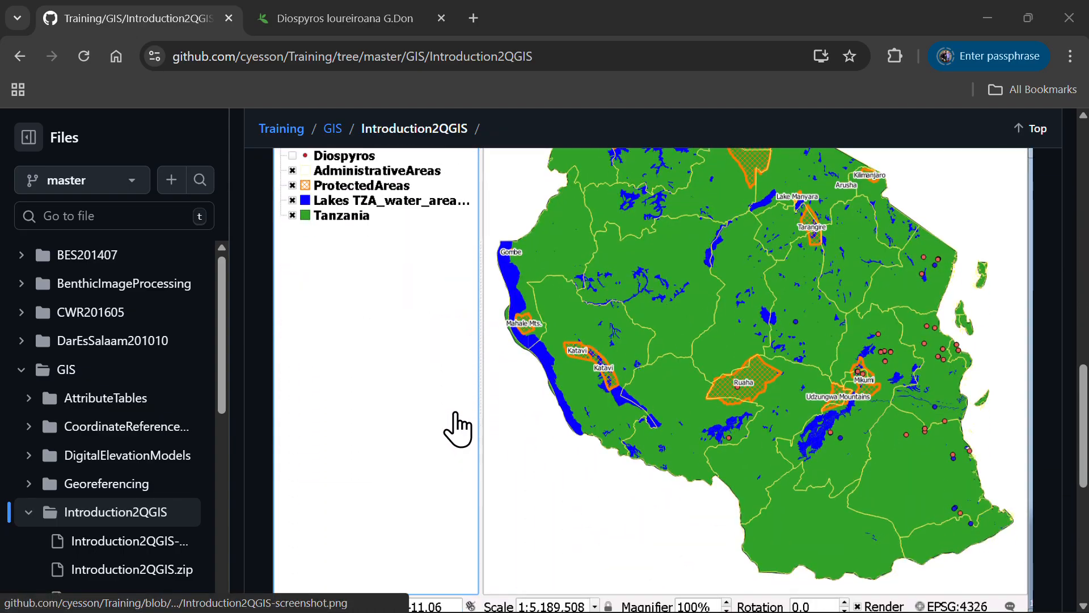
scroll(442, 417, up, 1)
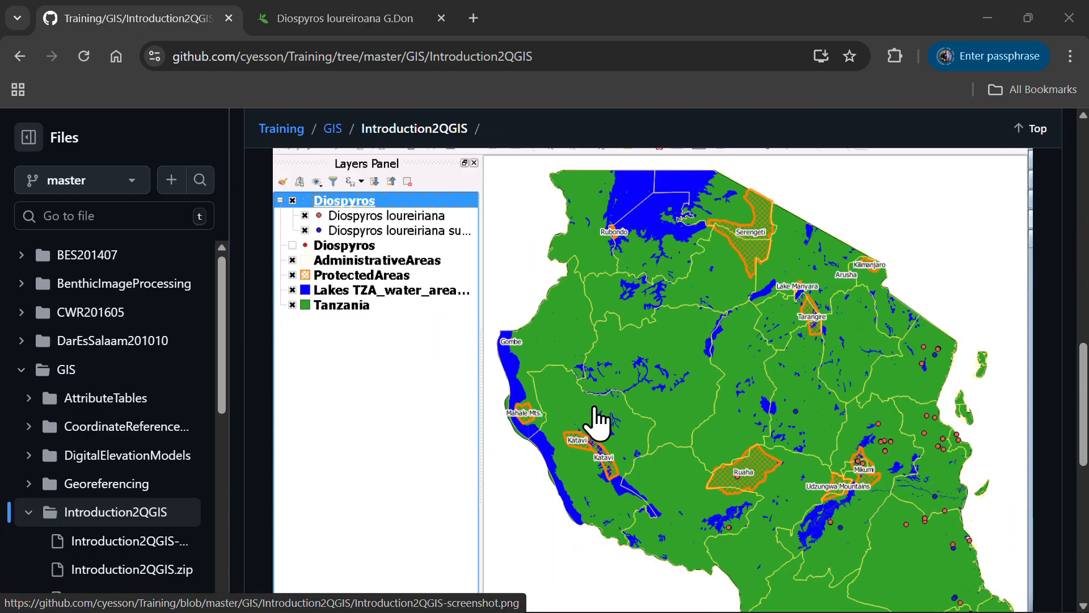
scroll(595, 419, down, 3)
scroll(596, 420, up, 3)
Switch to QGIS and examine the data files in the Intro folder and the other data sources listed in the Browser
key(alt+Tab)
key(alt+Tab)
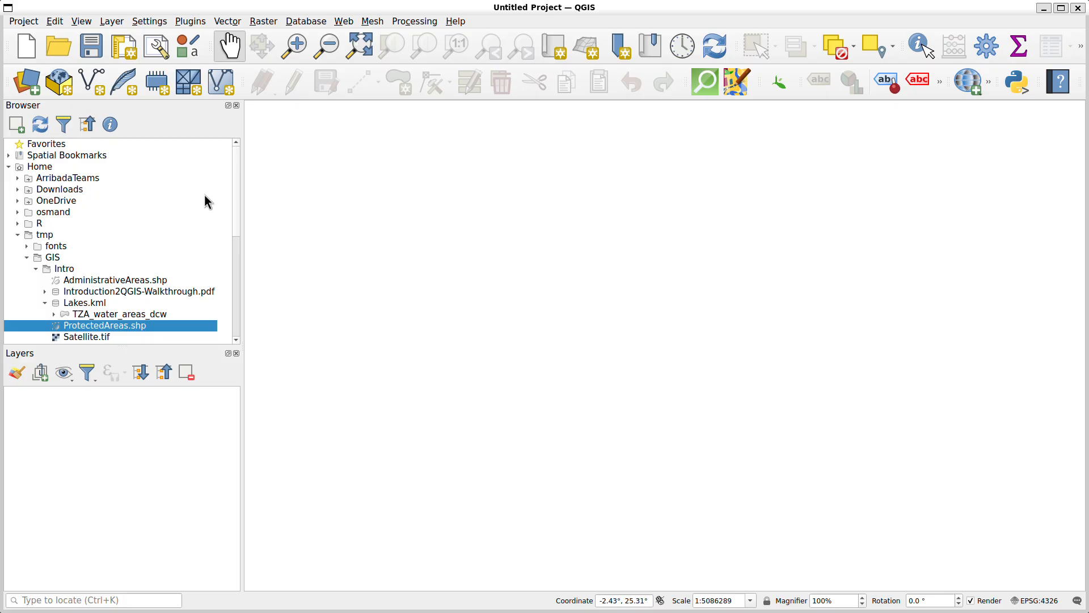
scroll(118, 201, down, 1)
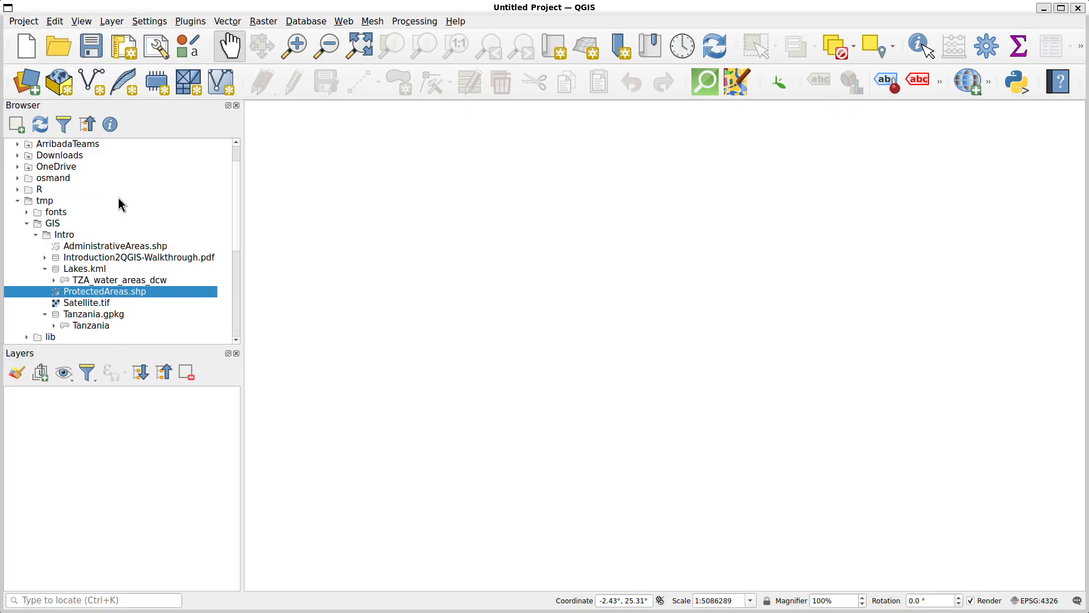
click(92, 315)
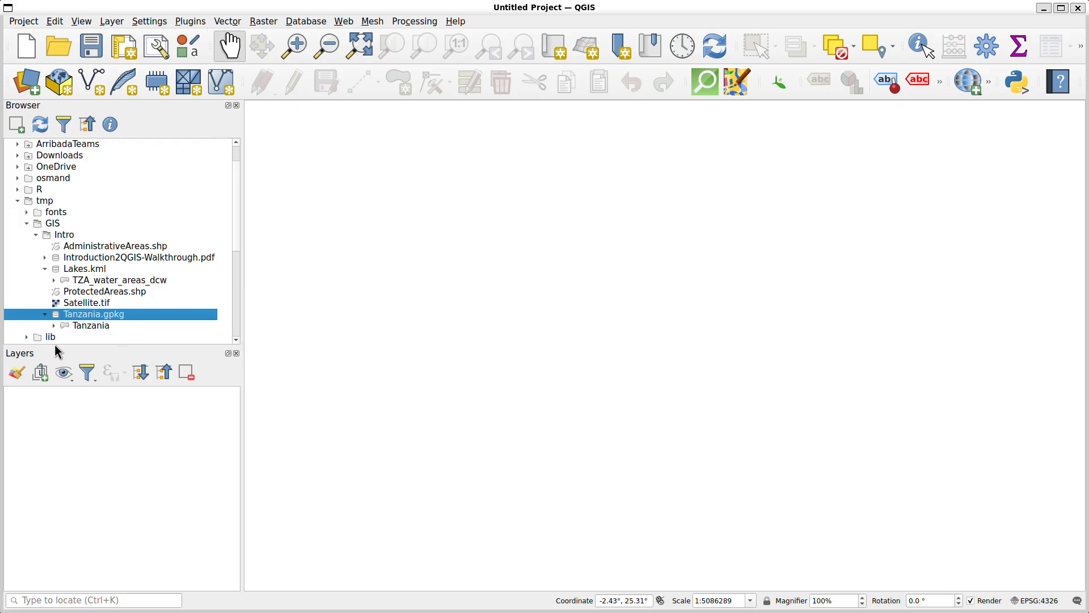
scroll(168, 259, up, 1)
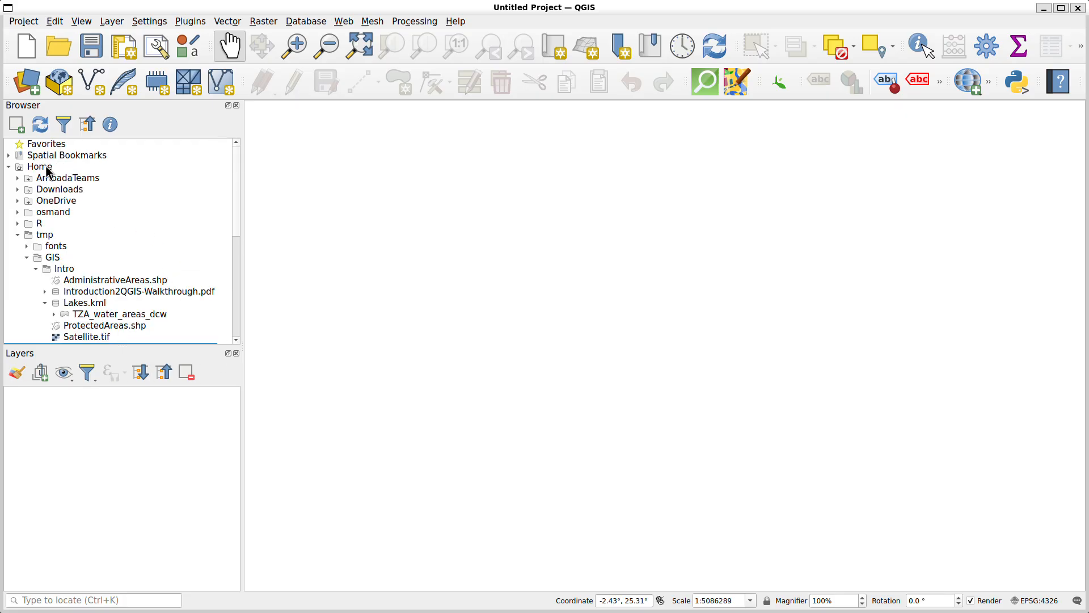
scroll(49, 238, down, 6)
scroll(51, 272, up, 4)
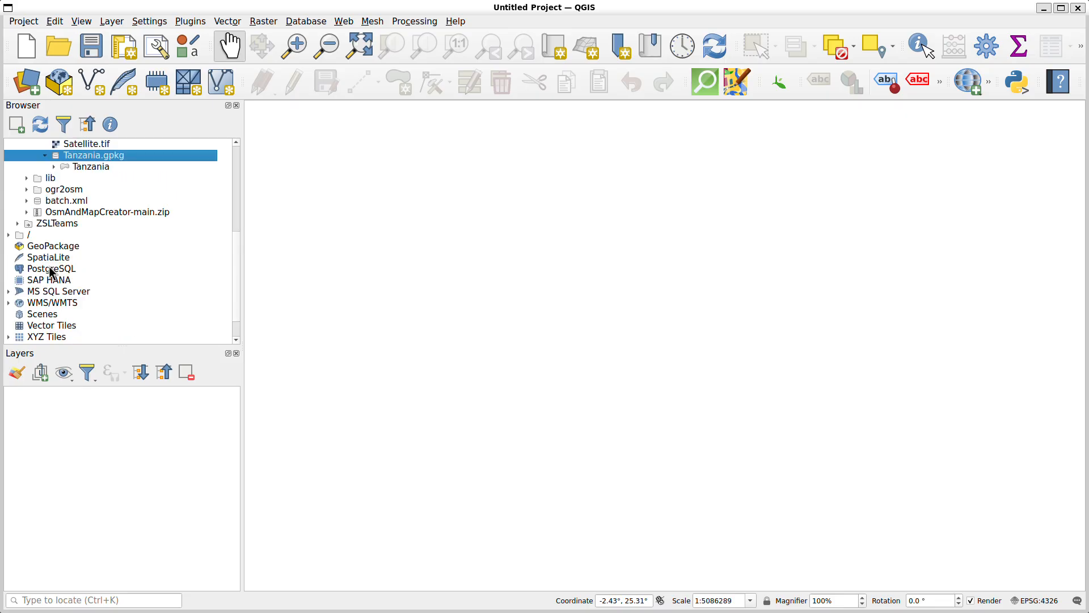
scroll(50, 272, down, 1)
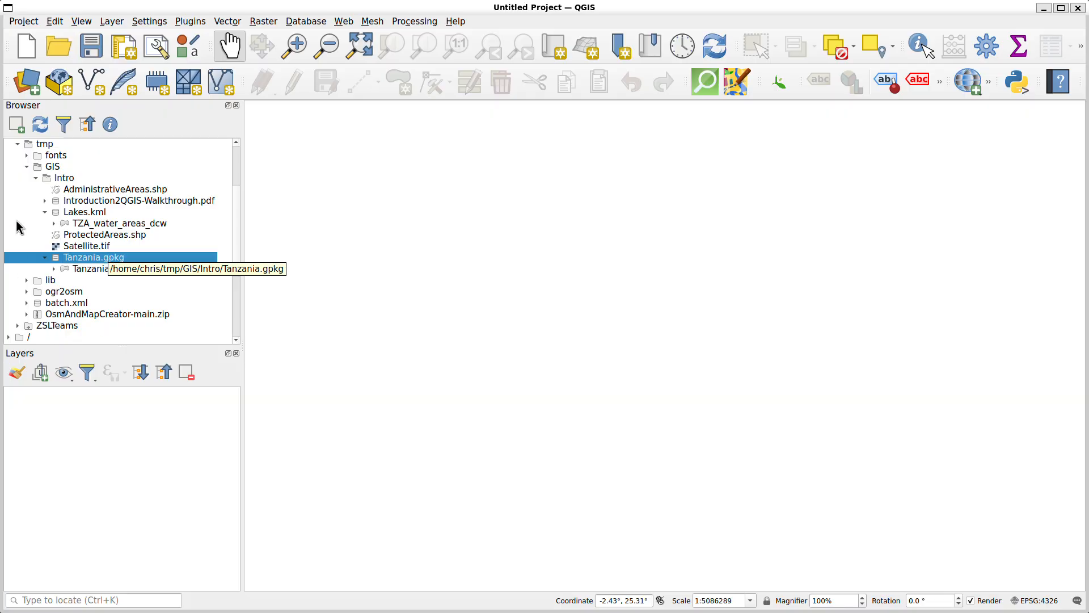
scroll(21, 215, up, 3)
scroll(53, 243, down, 2)
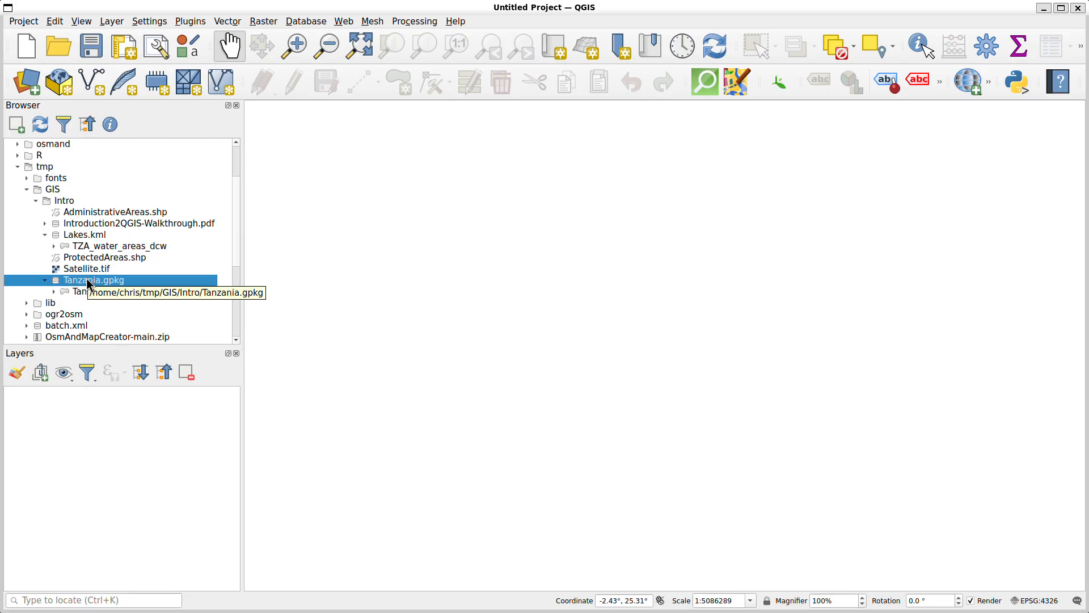
Add the Tanzania layer from Tanzania.gpkg in the Intro folder to the map
double_click(86, 278)
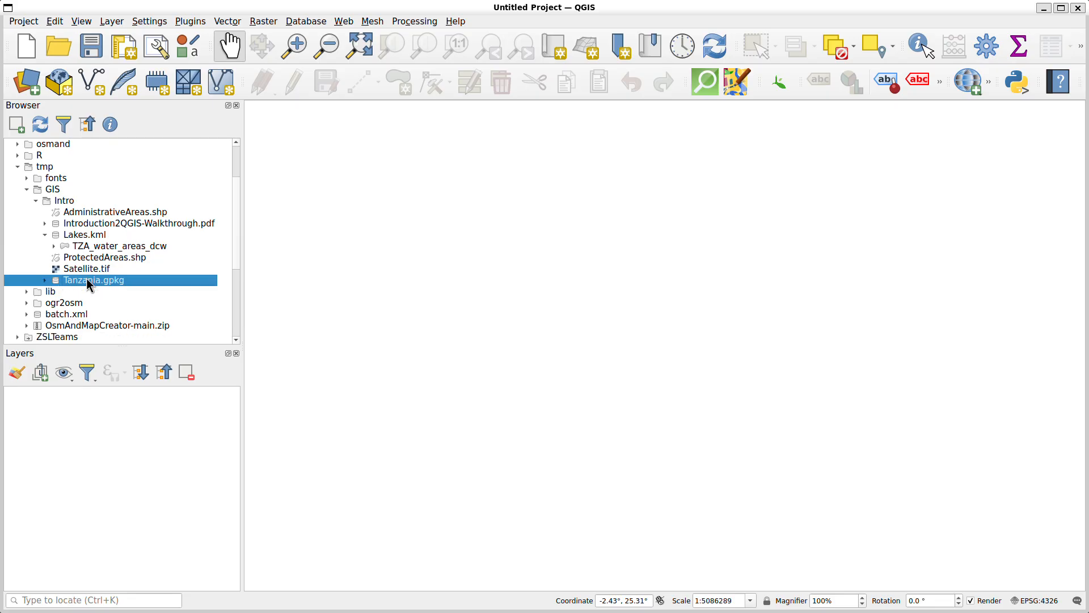
double_click(87, 278)
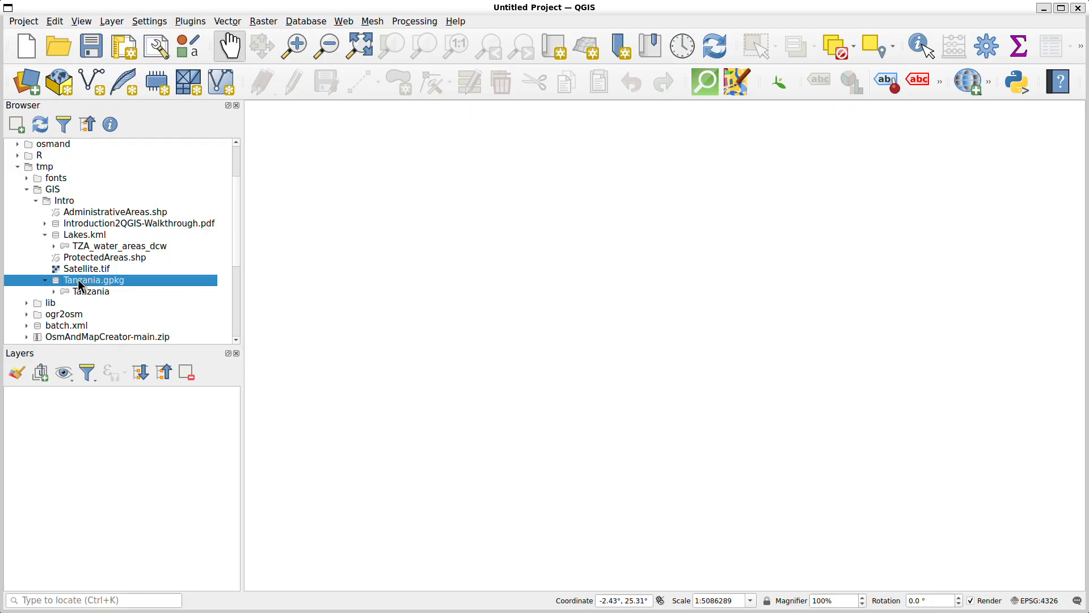
click(86, 291)
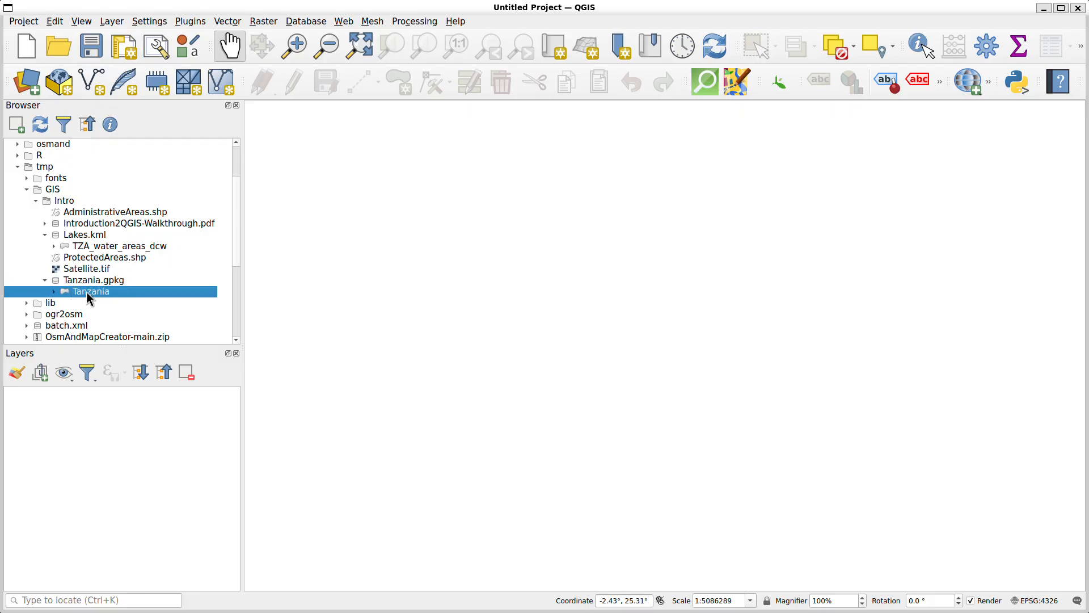
double_click(86, 291)
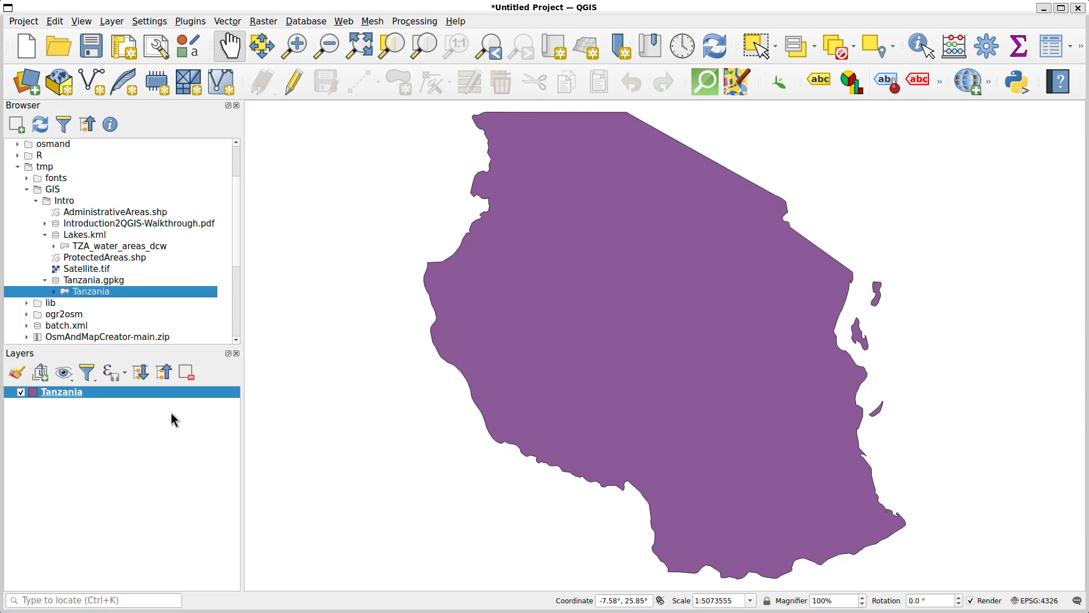
Apply the light green recent colour #b2df8a as the fill of the Tanzania layer
mouse_move(49, 391)
double_click(52, 392)
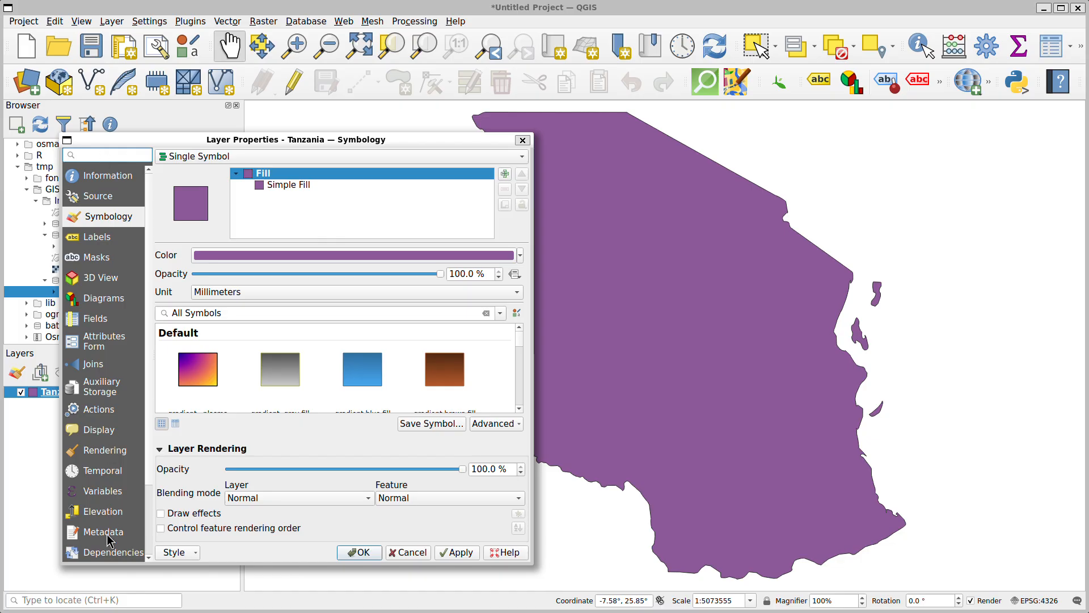
click(86, 219)
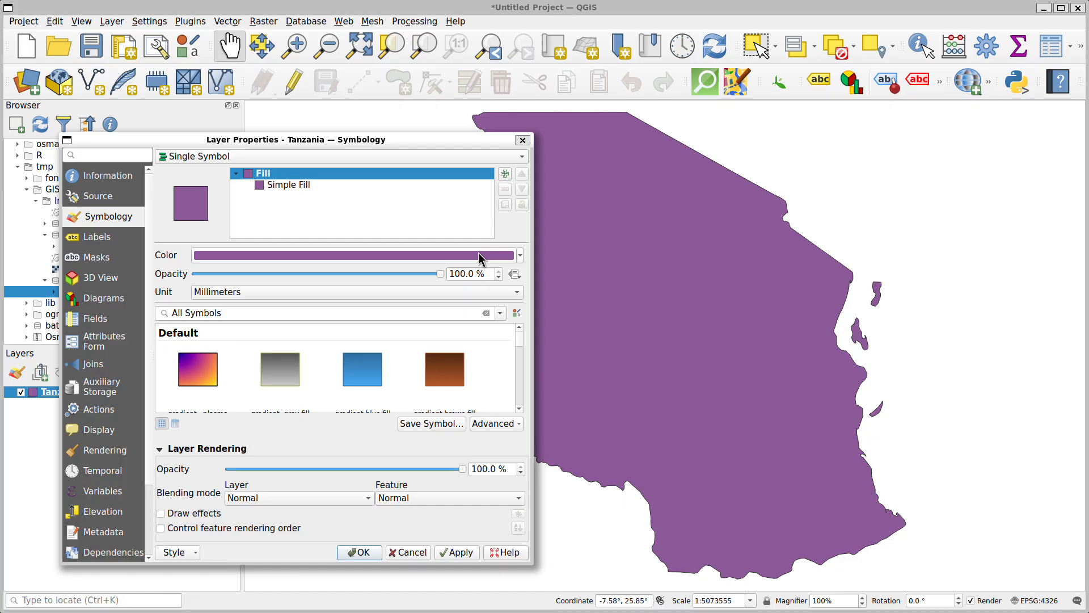
click(520, 256)
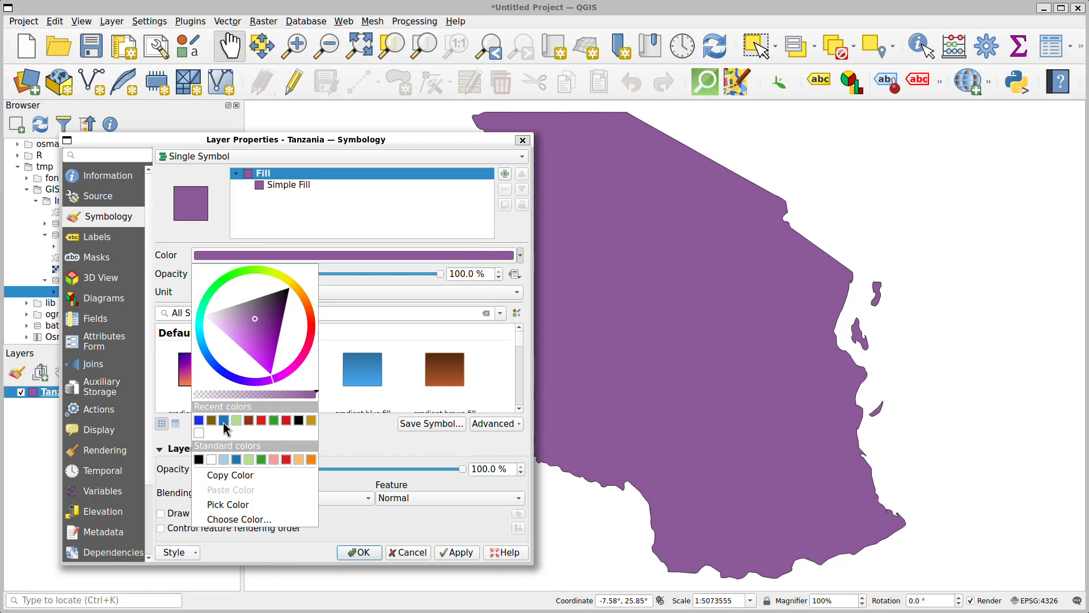
click(229, 275)
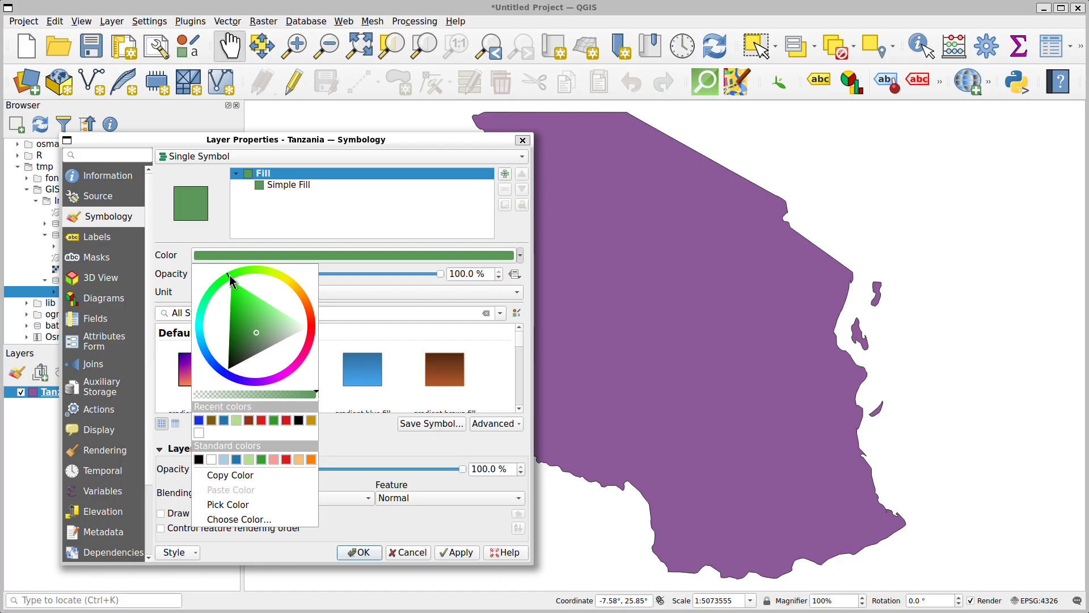
click(236, 421)
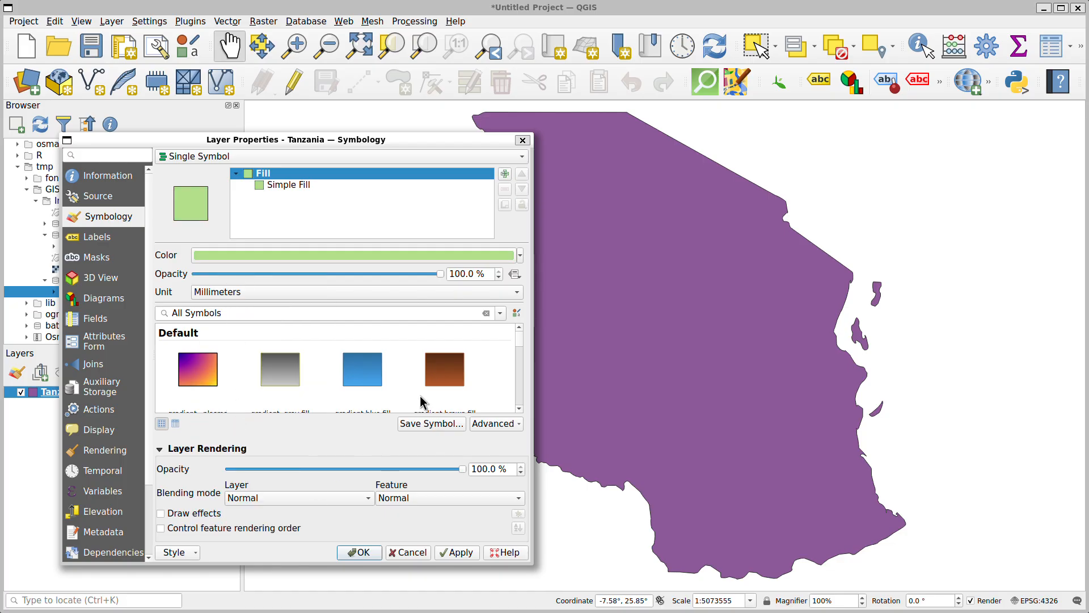
click(461, 552)
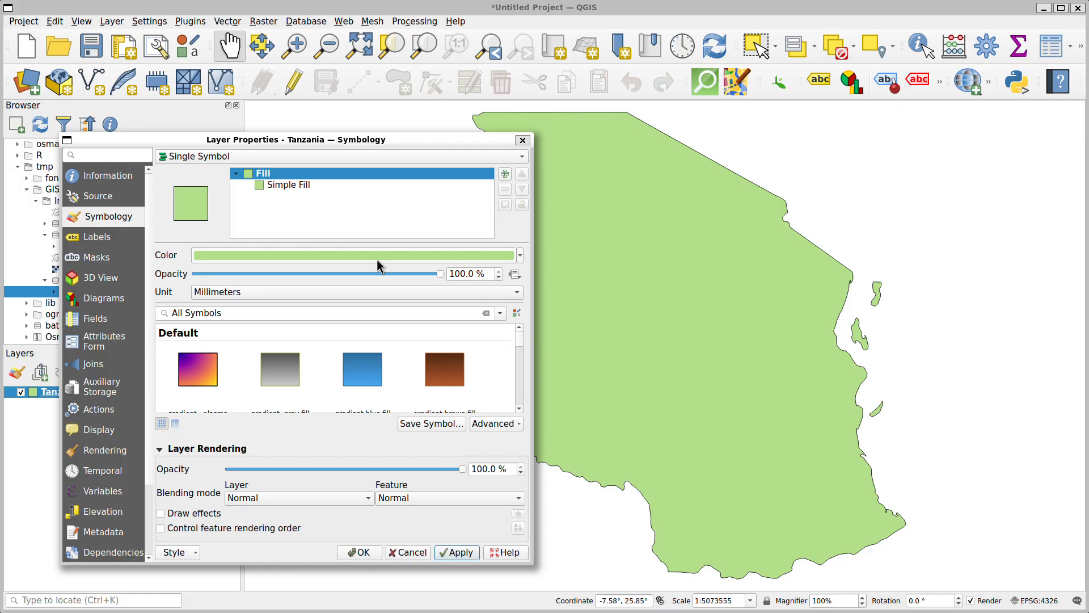
Darken the Tanzania layer's fill to a colour value of 82% (#a9d282) and accept the layer properties
click(336, 254)
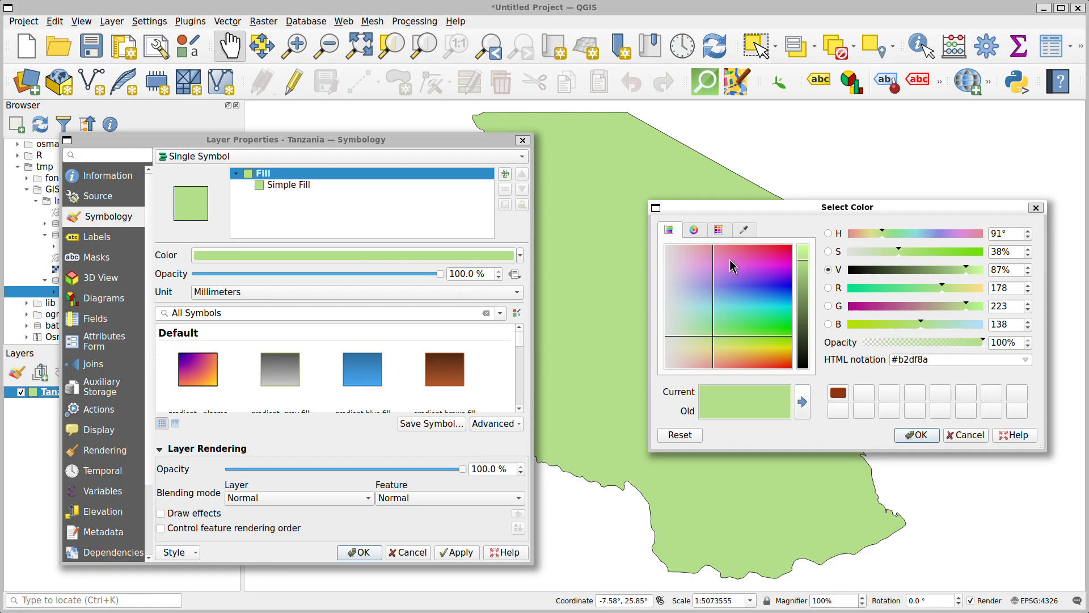
click(804, 269)
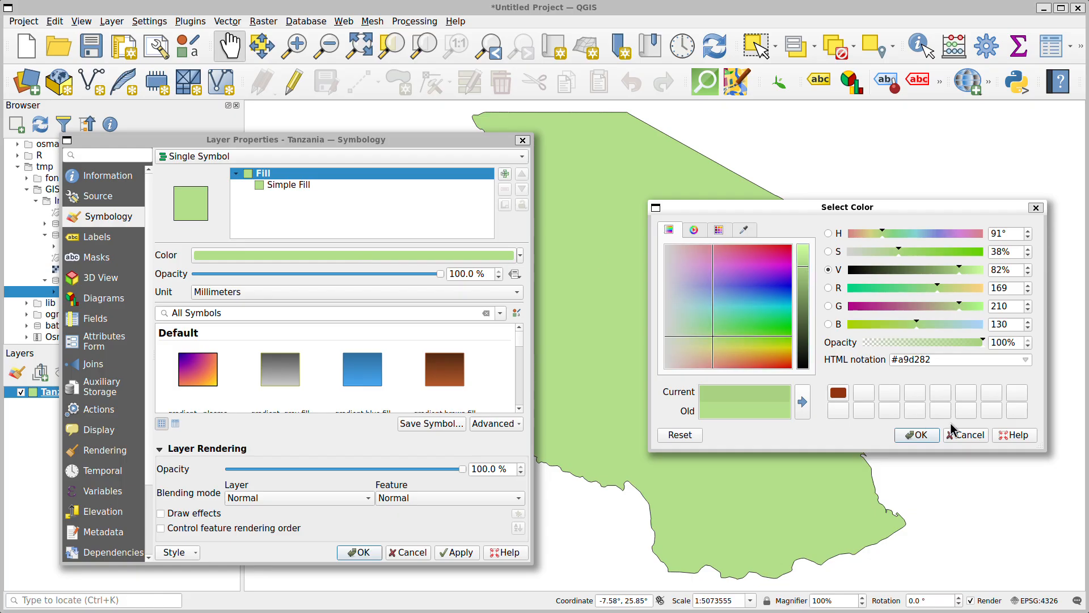
click(920, 435)
click(448, 556)
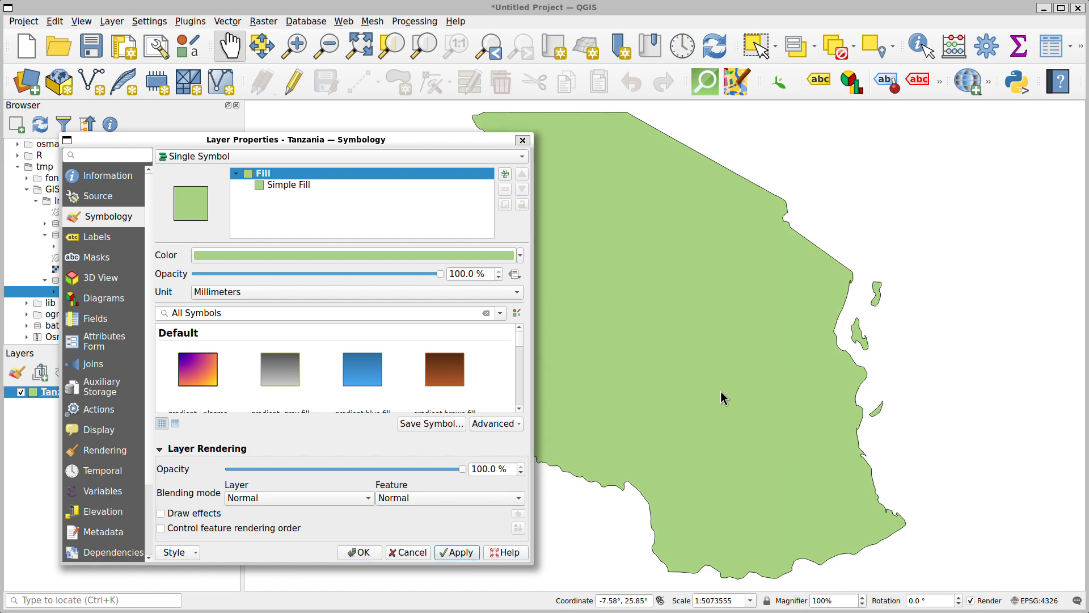
click(349, 552)
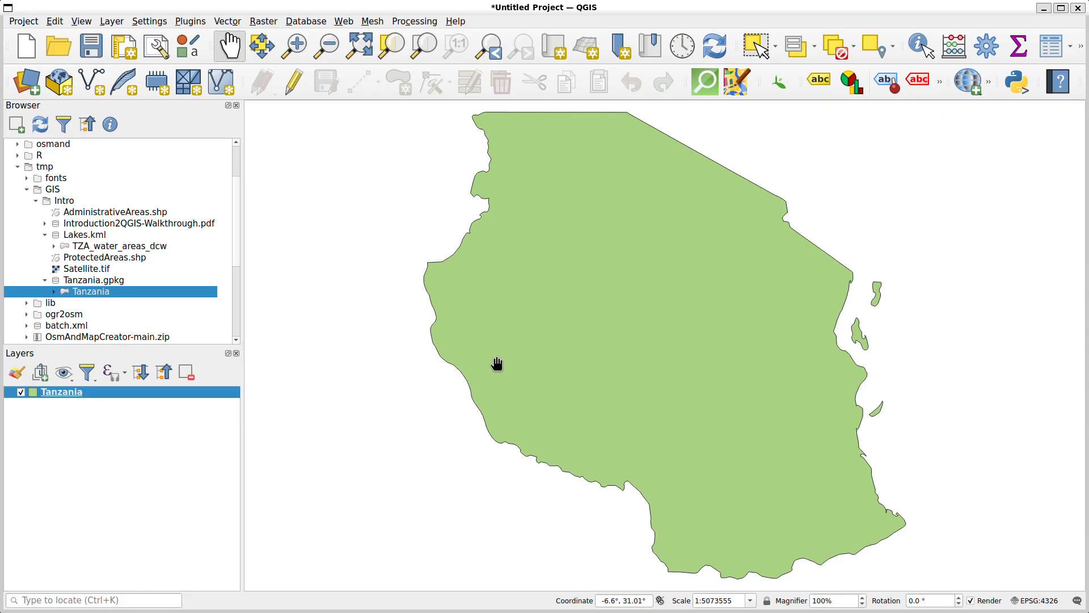
Add AdministrativeAreas.shp from the Intro folder to the map as a layer
click(88, 214)
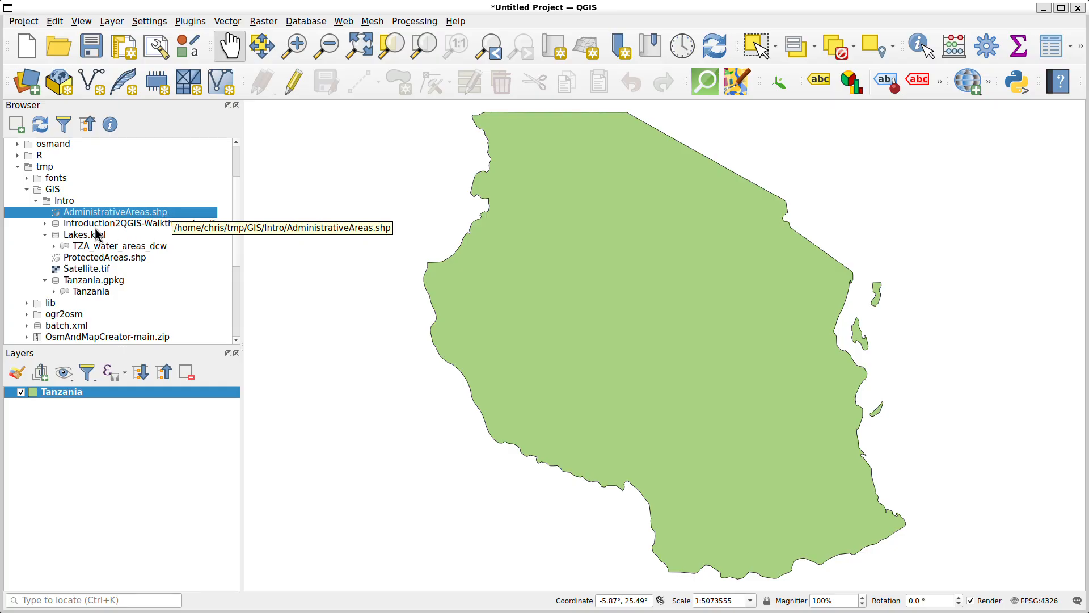
double_click(82, 213)
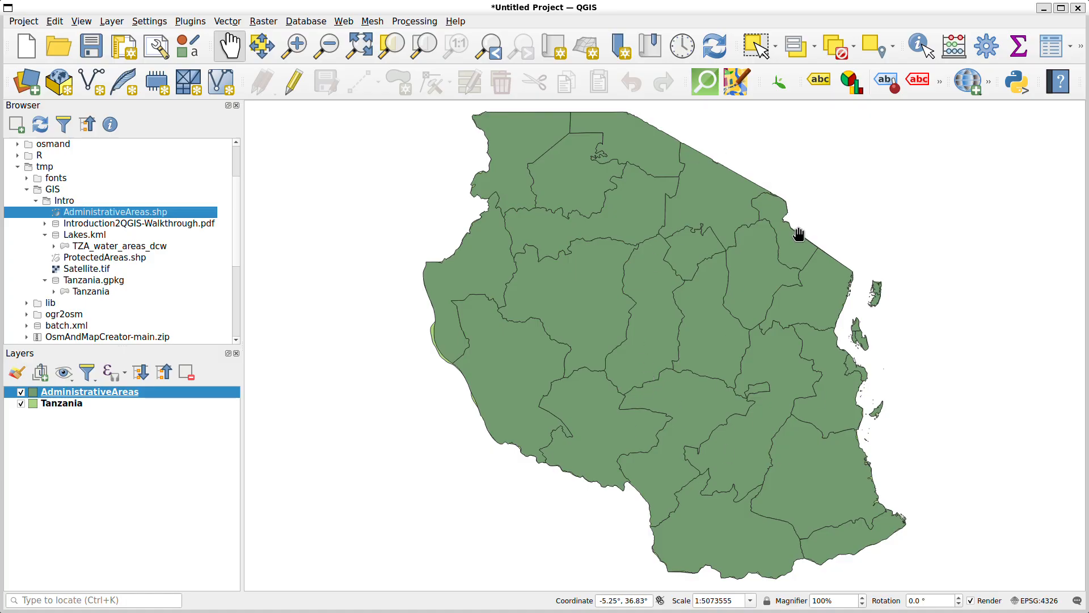
Identify the northern, west-central and northeastern regions of AdministrativeAreas, widen the results' feature column to read their attributes, and close the results
click(918, 45)
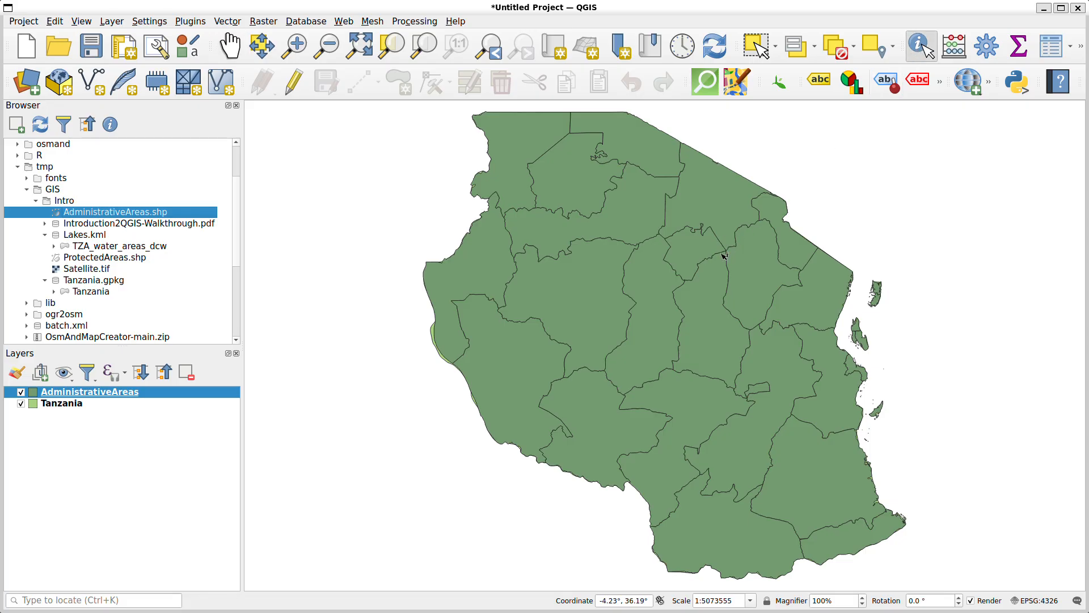
click(723, 185)
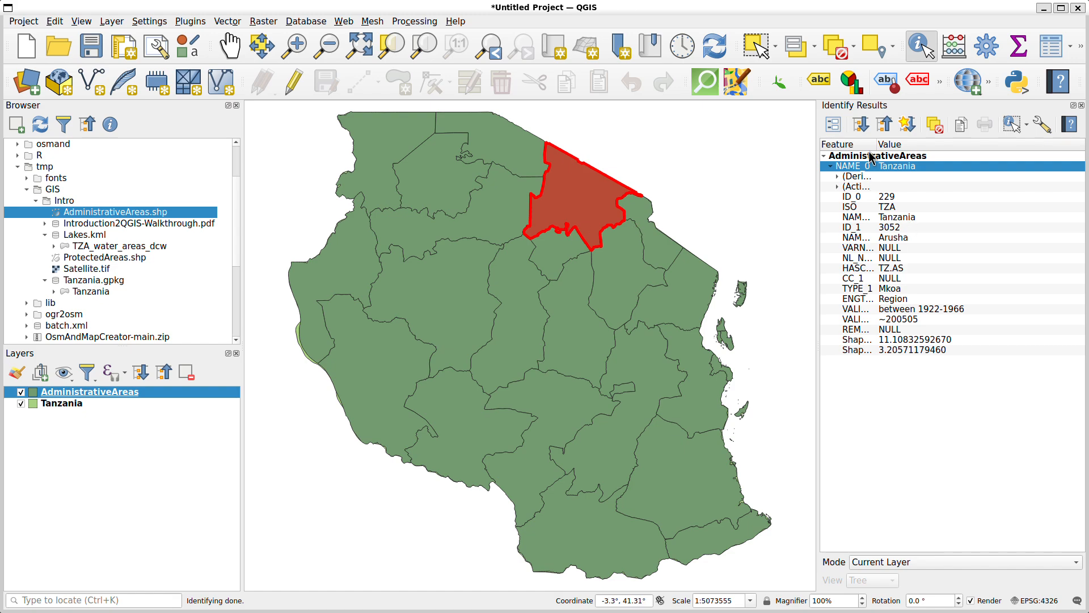
drag(875, 142, 917, 142)
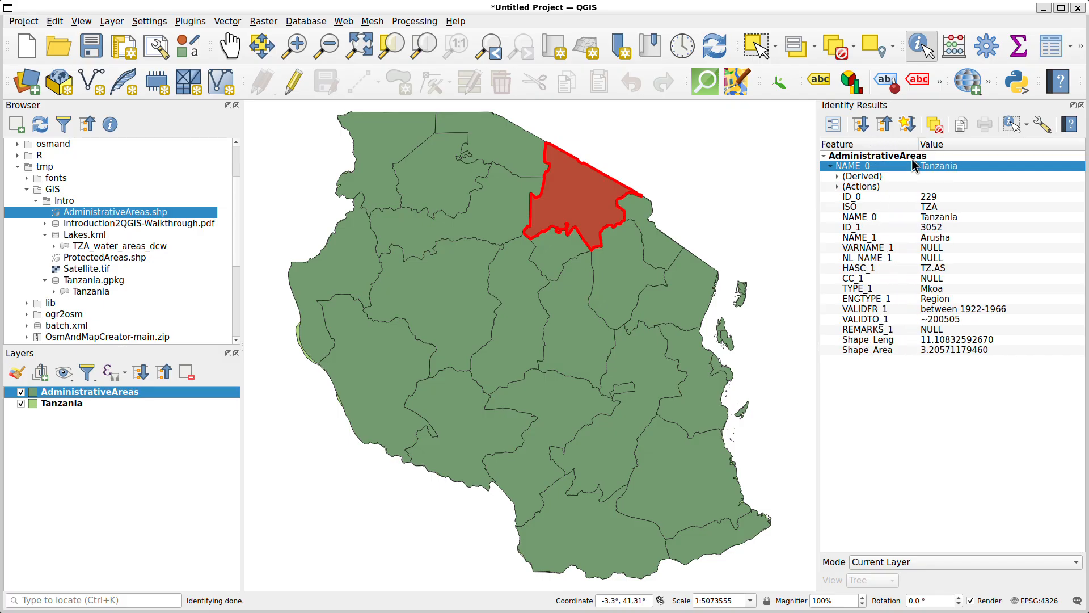
click(865, 238)
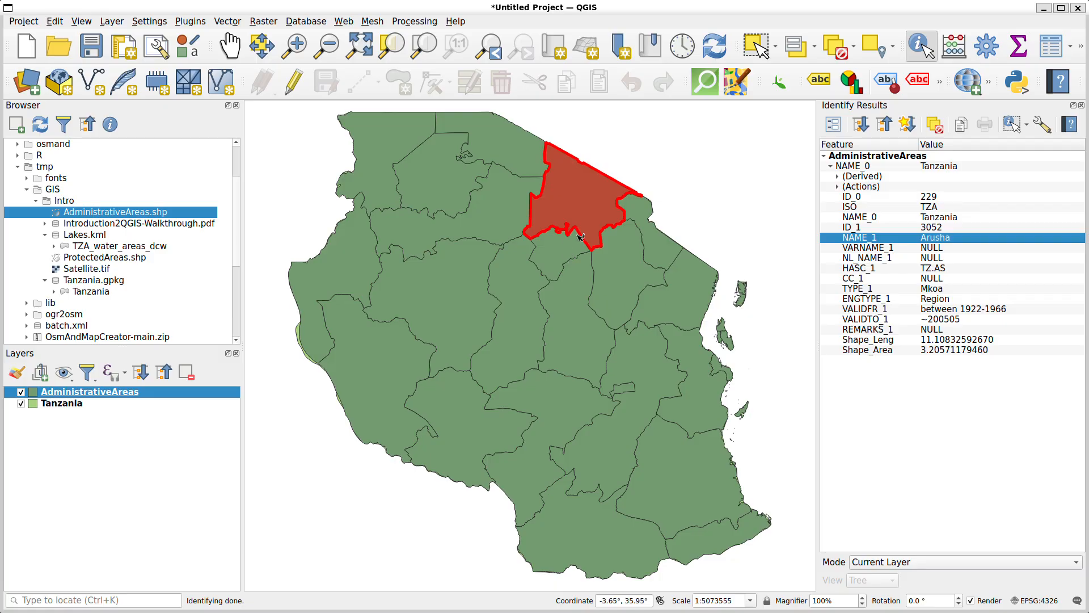
click(466, 319)
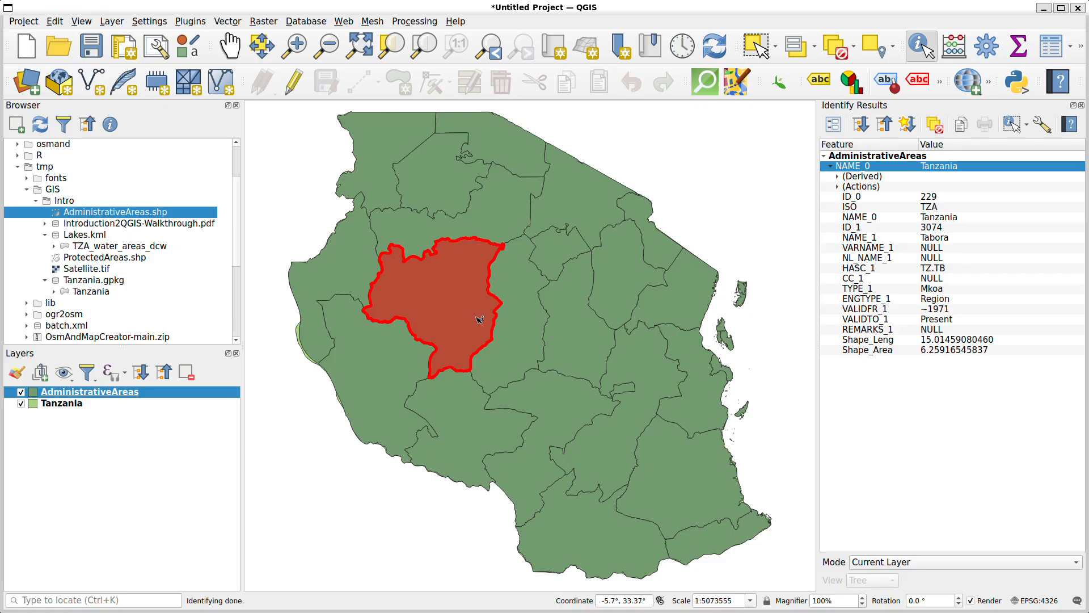
click(681, 302)
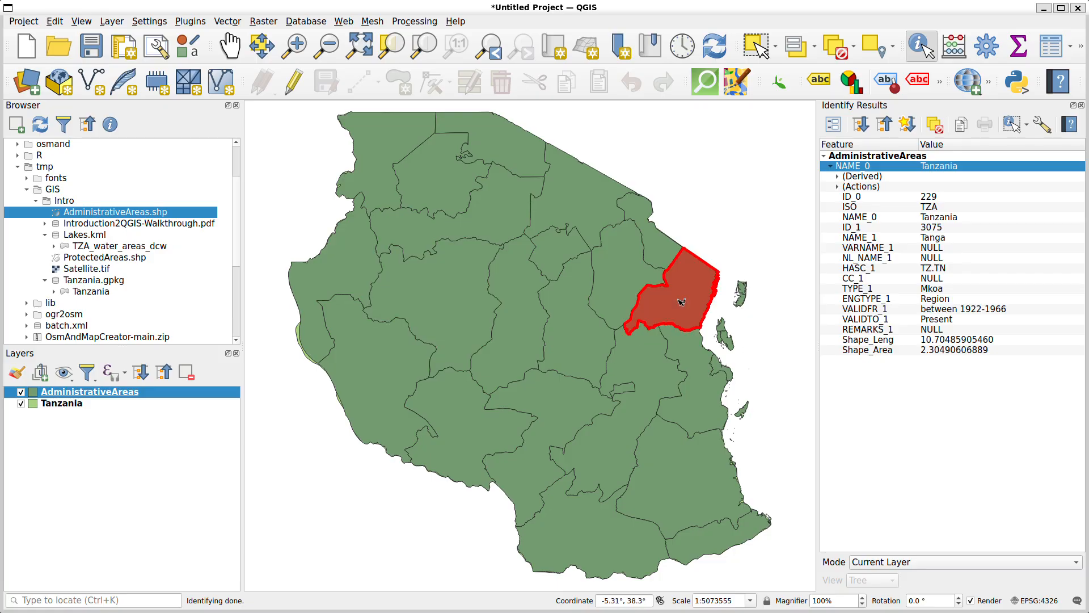
click(715, 228)
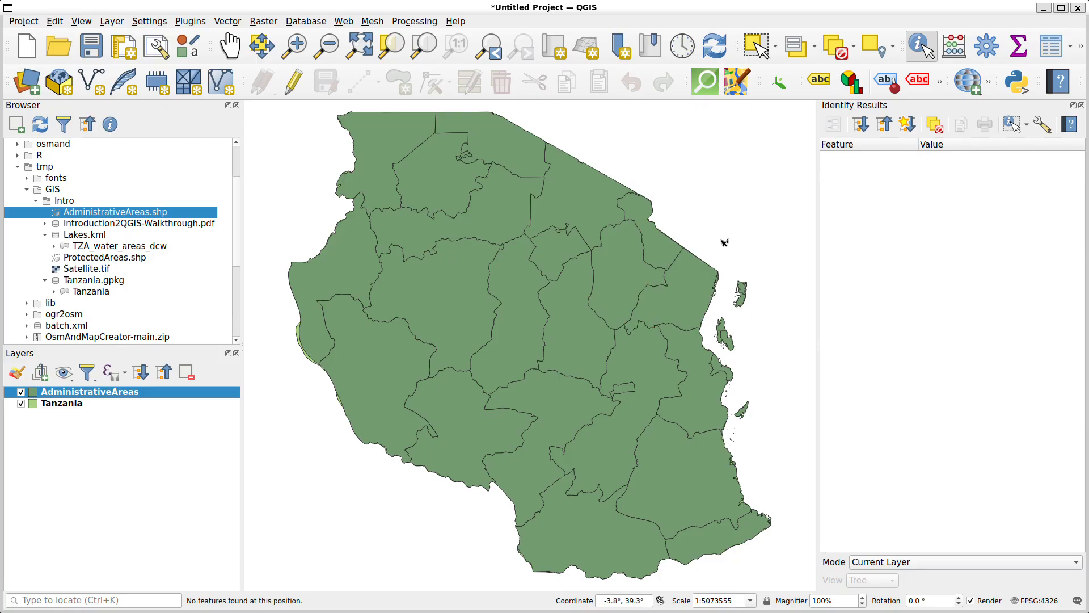
click(1081, 106)
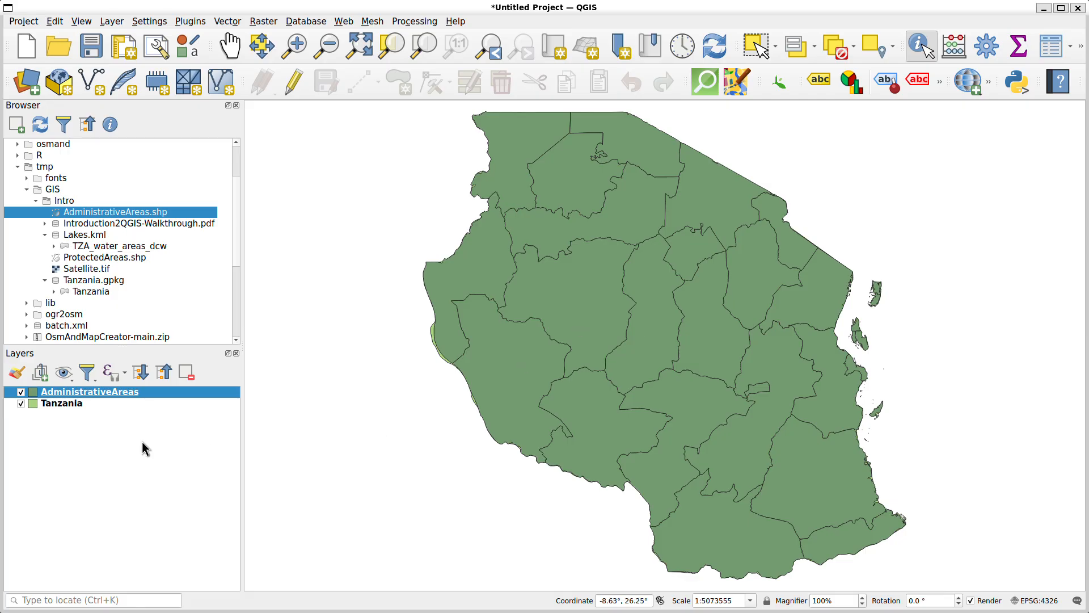
Open the AdministrativeAreas attribute table, look through its rows and widen the NAME_1 column to read the full region names
right_click(150, 391)
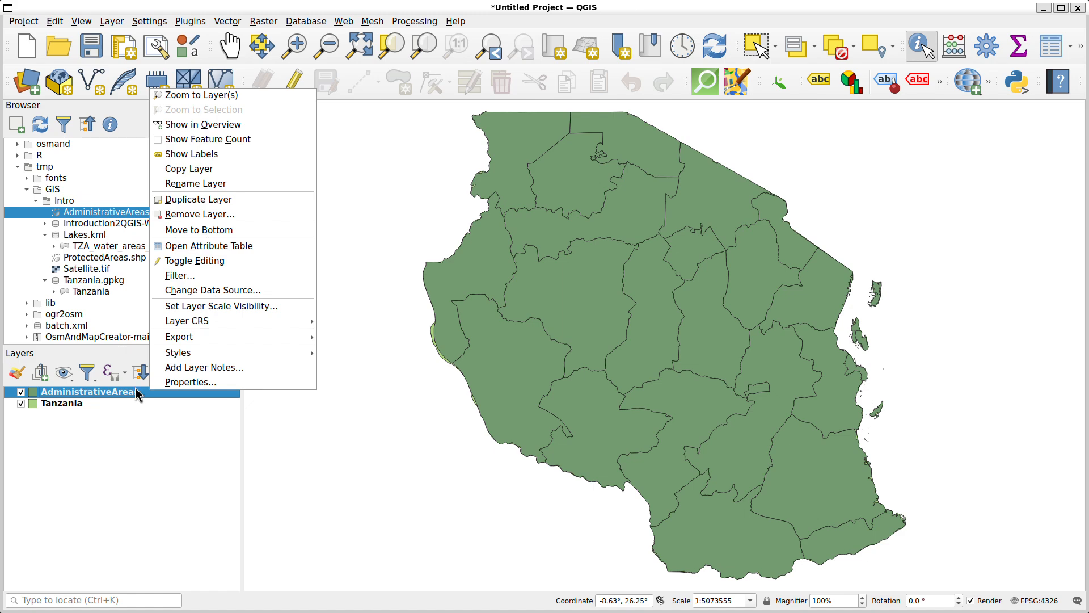
click(195, 250)
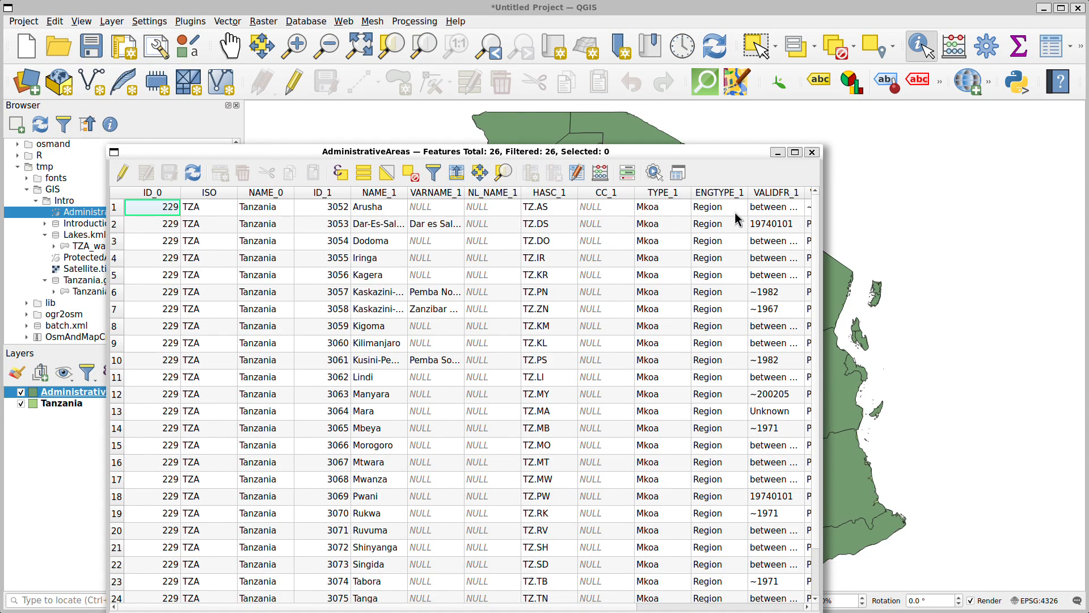
click(812, 151)
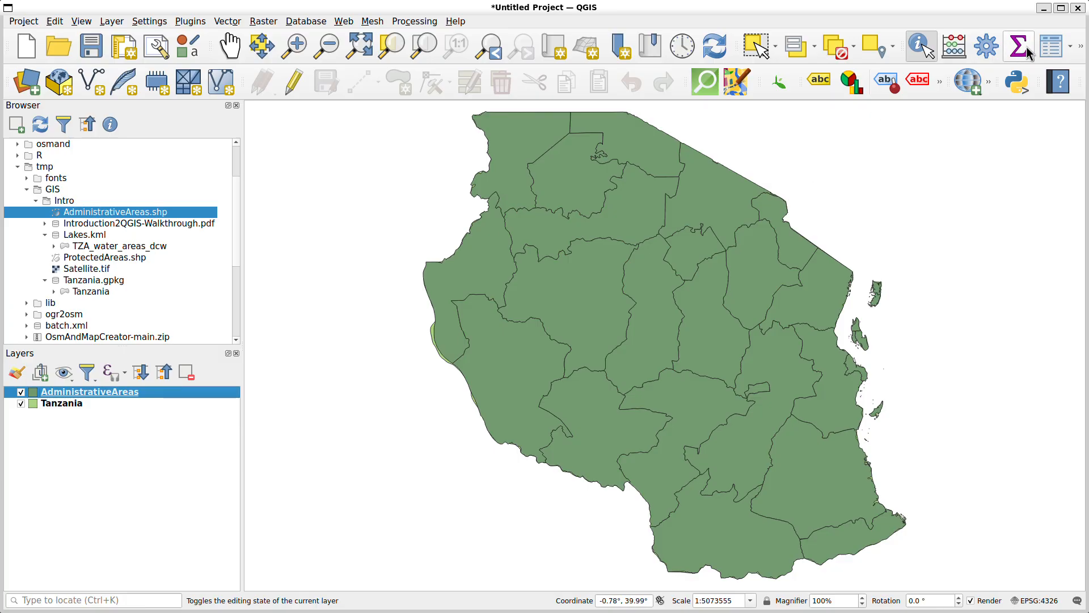
click(1051, 53)
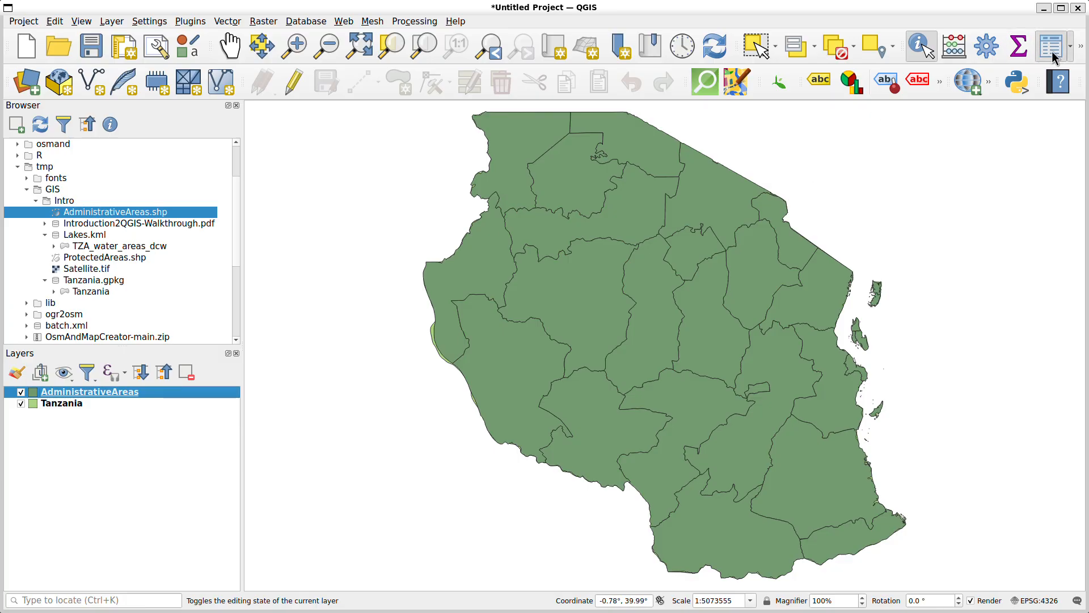
drag(674, 166, 682, 63)
scroll(590, 250, down, 1)
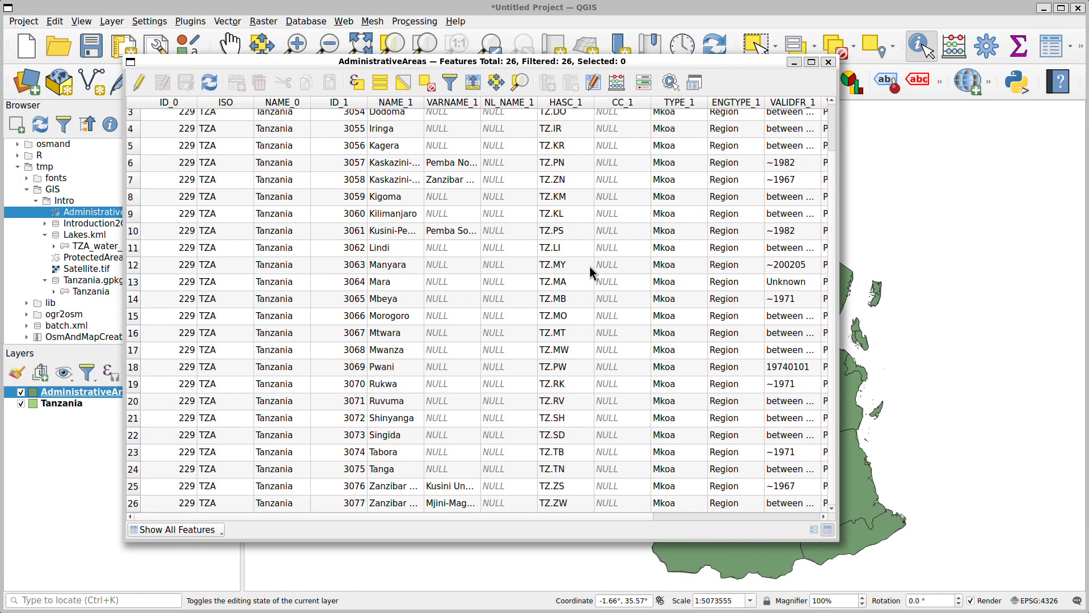
scroll(590, 266, up, 1)
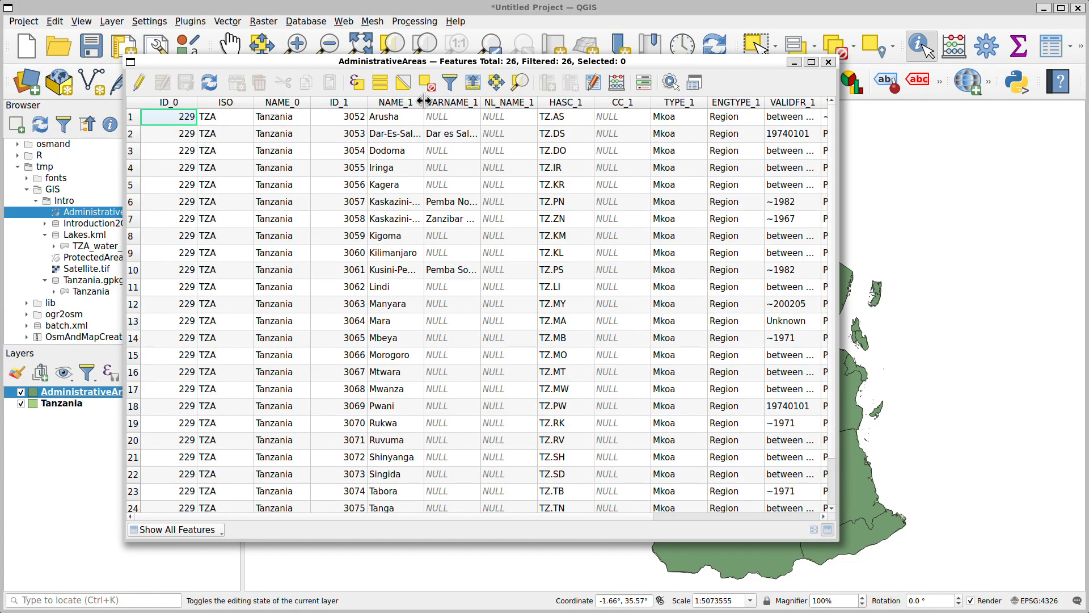
drag(423, 102, 508, 103)
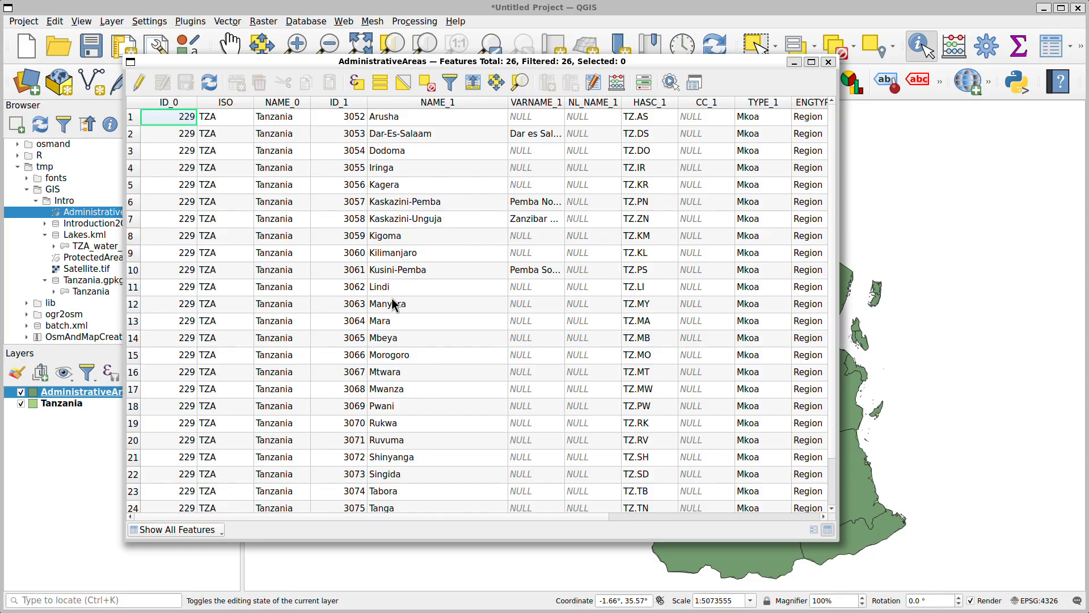
Select the Kilimanjaro, Mwanza and Arusha rows one after another to locate them on the map, and close the attribute table
click(131, 256)
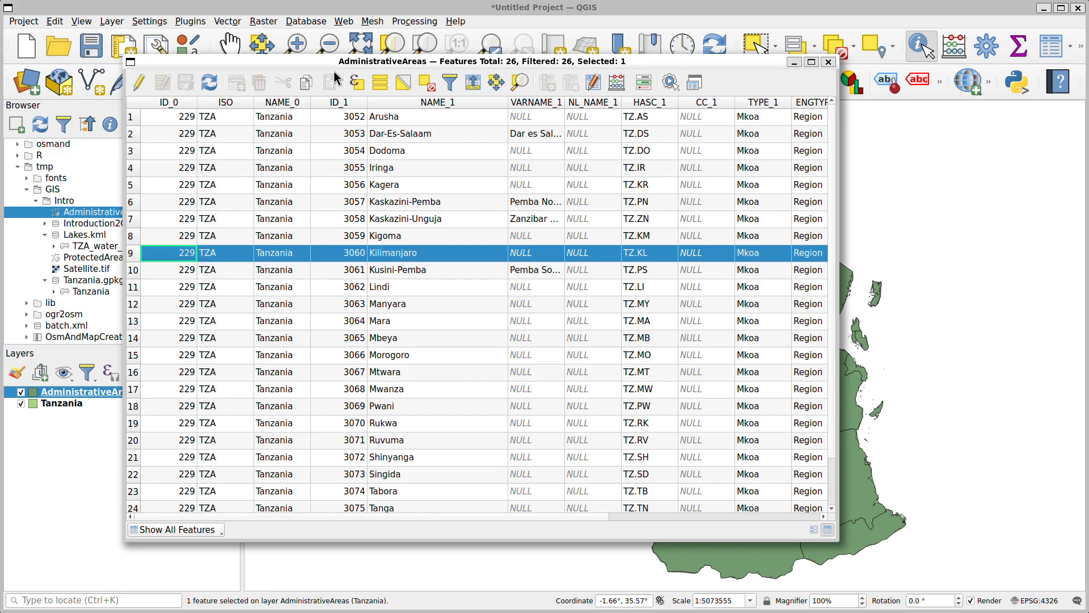
drag(315, 61, 86, 146)
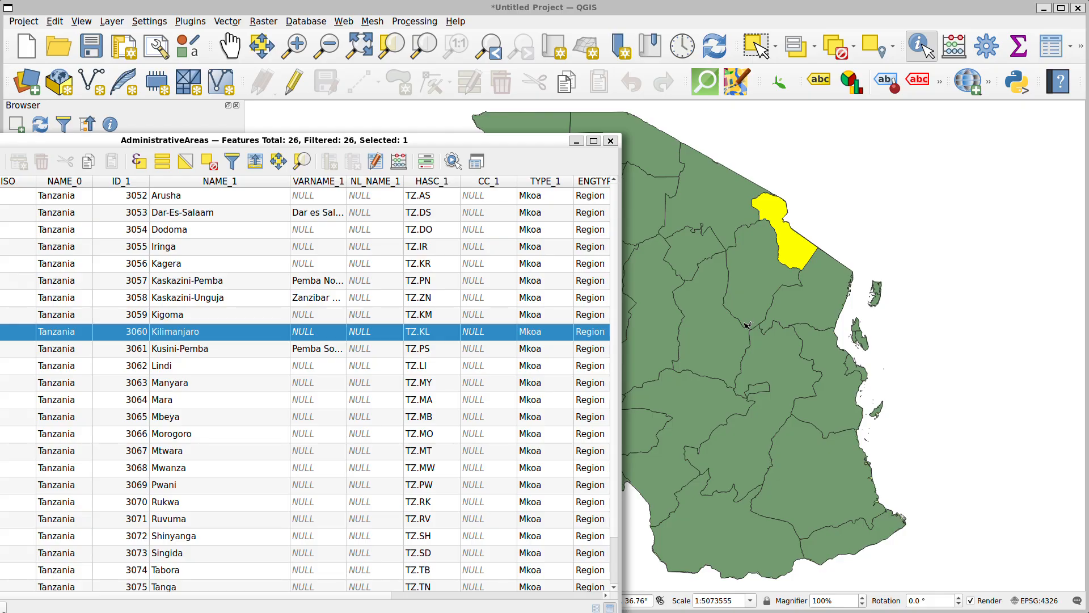
drag(358, 141, 495, 99)
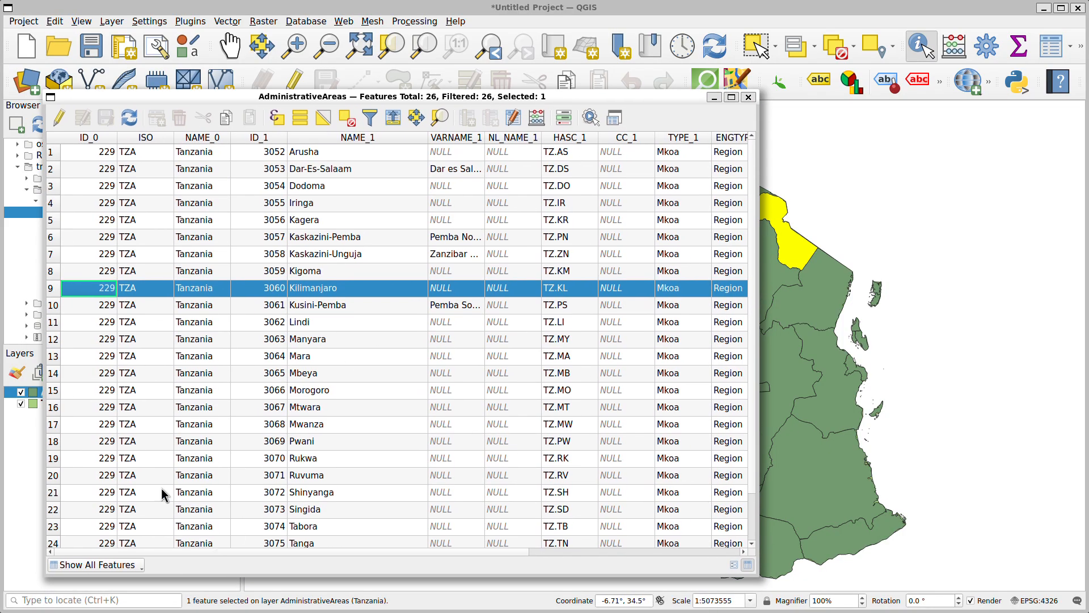
click(54, 426)
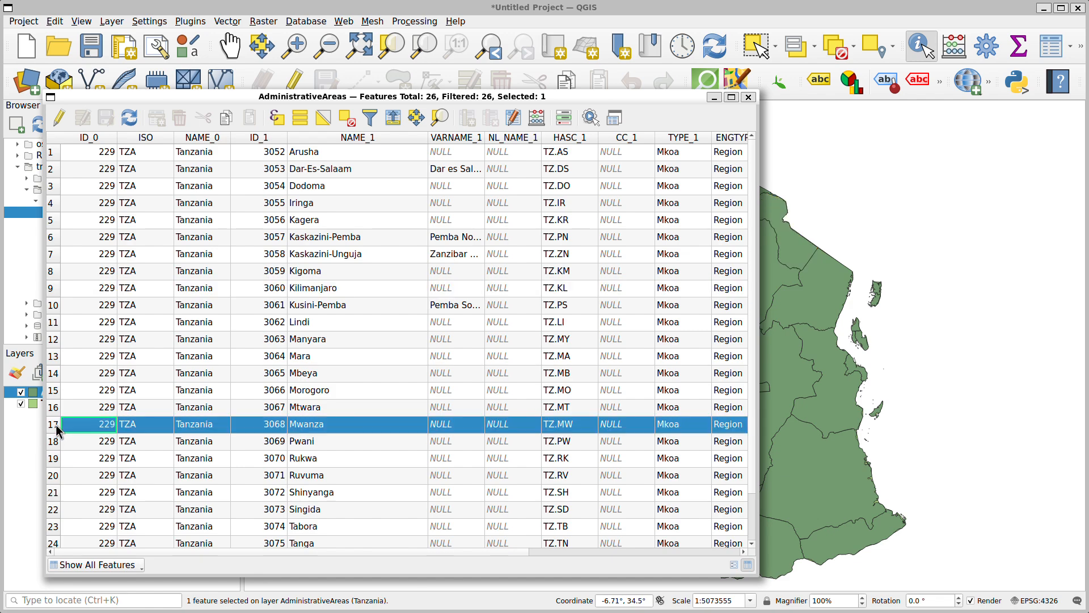
click(52, 152)
drag(253, 98, 279, 92)
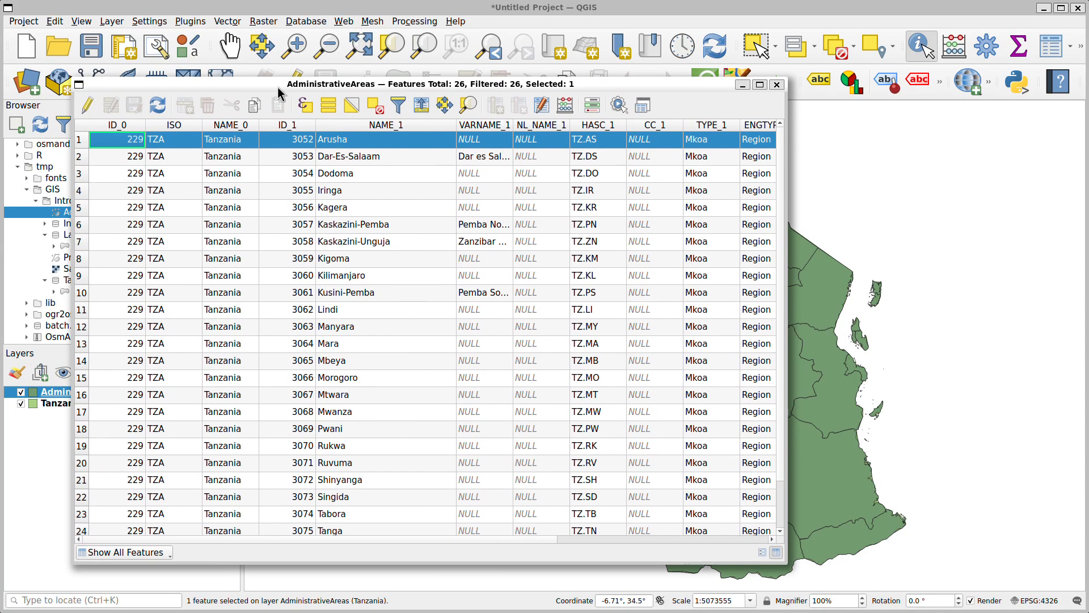
click(776, 85)
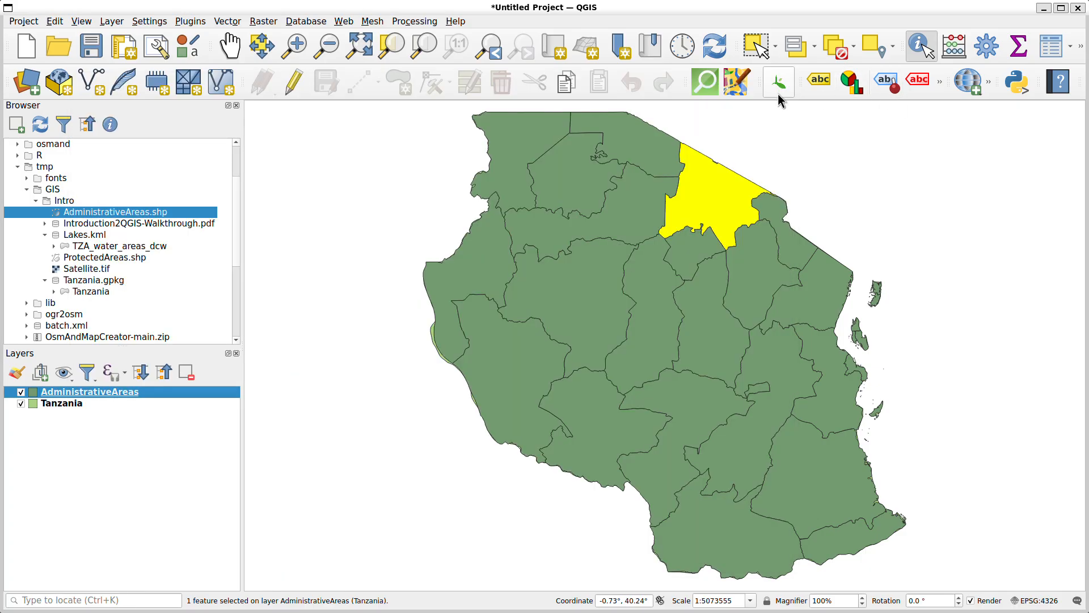
Select the northeastern coastal region and its western neighbour directly on the map with Select Features, and clear the selection
click(755, 50)
click(819, 305)
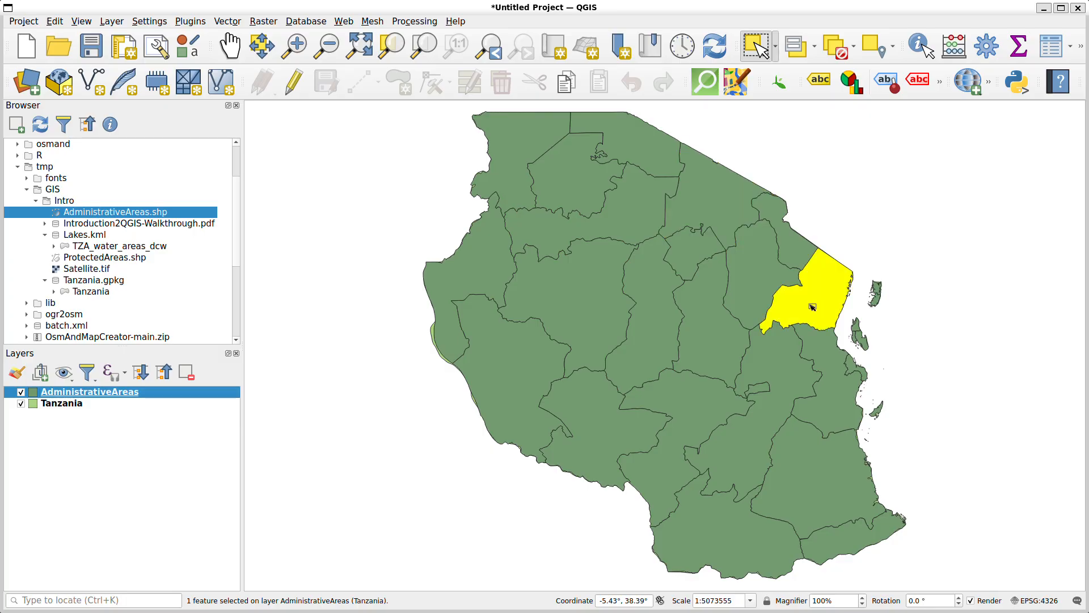
click(753, 289)
click(866, 188)
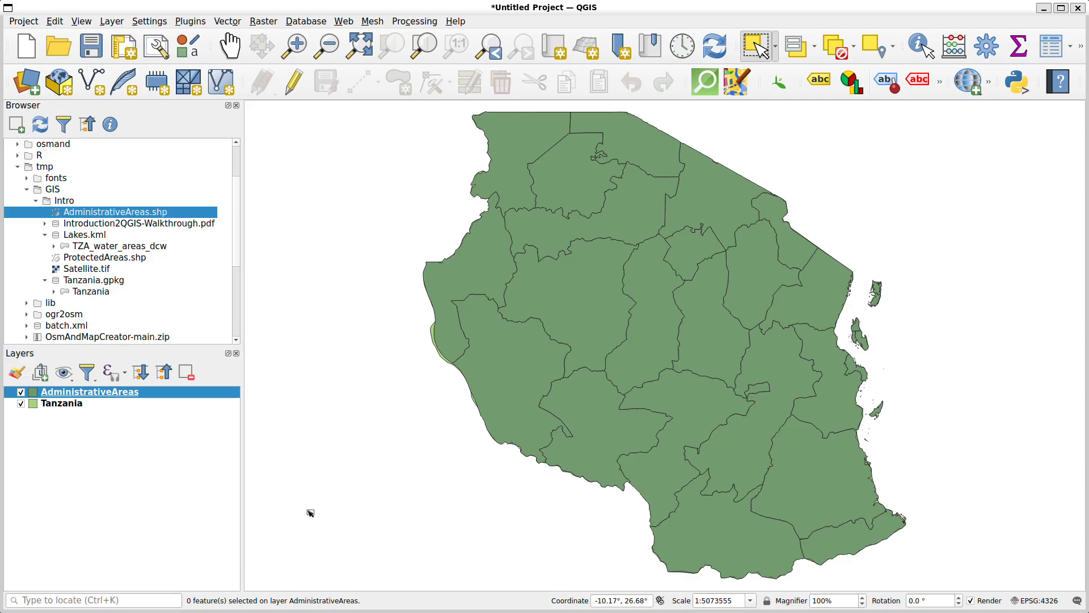
Set the simple fill style of the AdministrativeAreas layer to No Brush and accept the layer properties
click(63, 403)
click(62, 391)
double_click(91, 391)
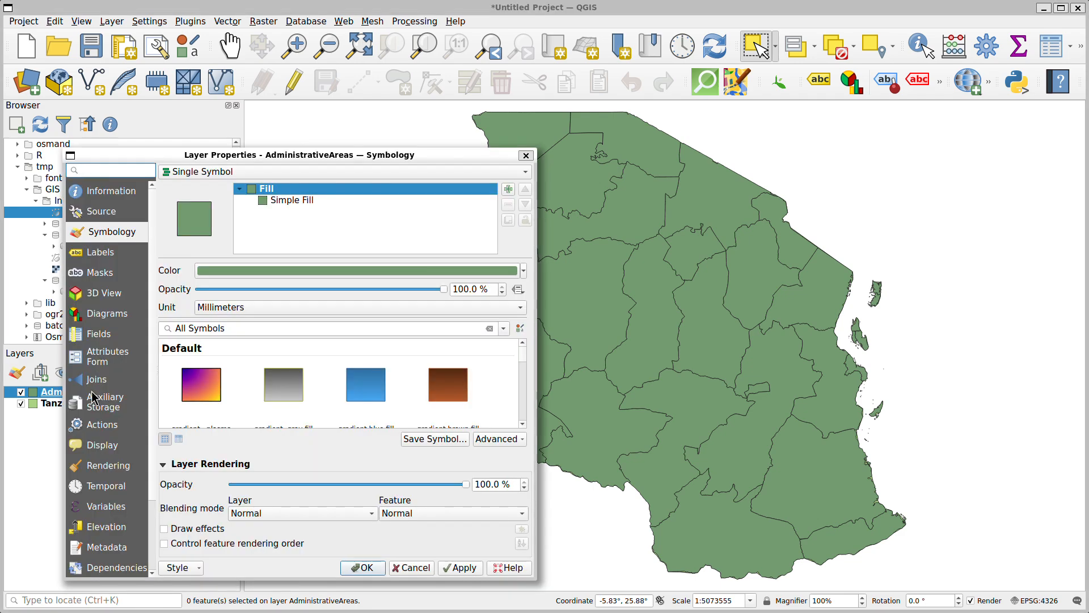
click(301, 200)
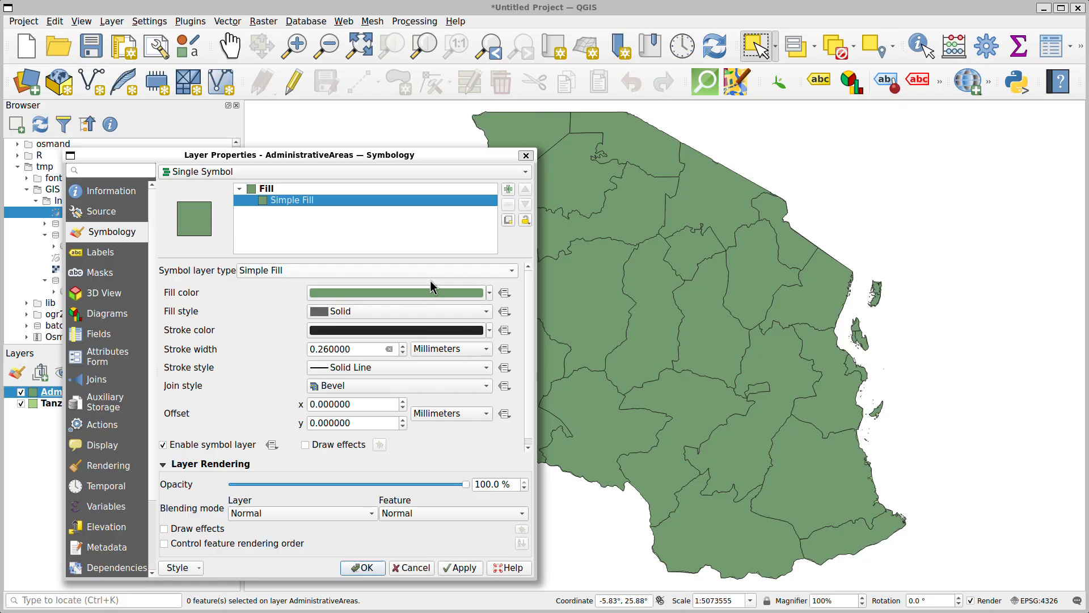
click(455, 312)
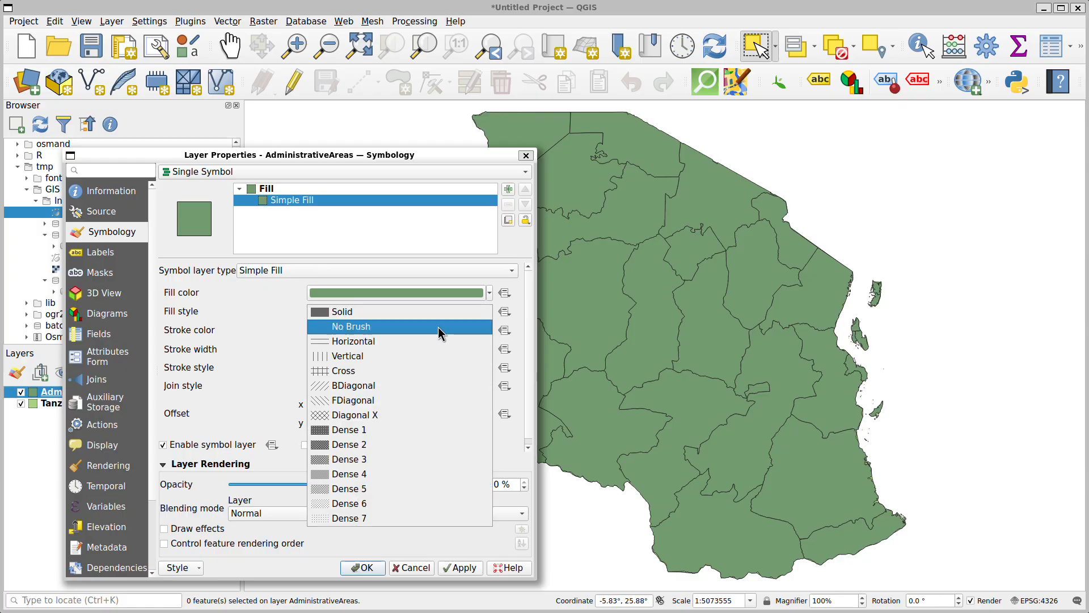
click(362, 326)
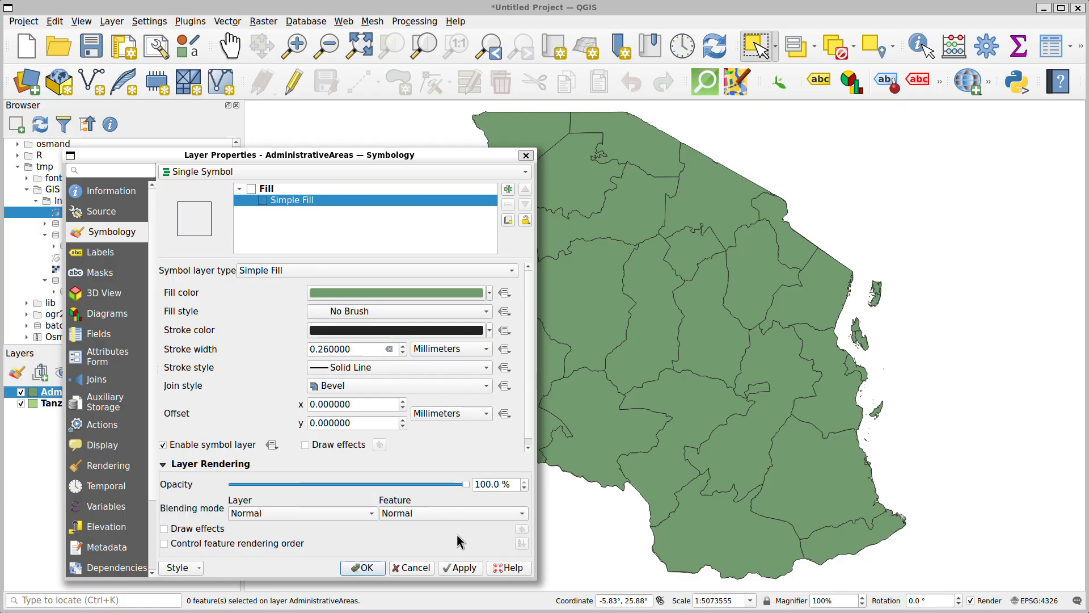
click(464, 568)
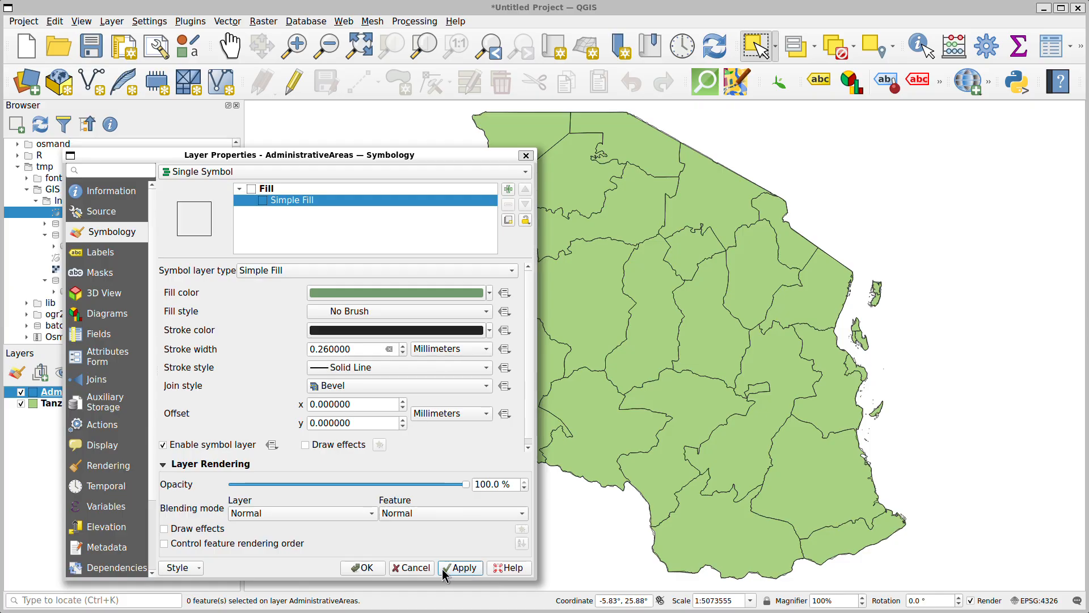
click(363, 567)
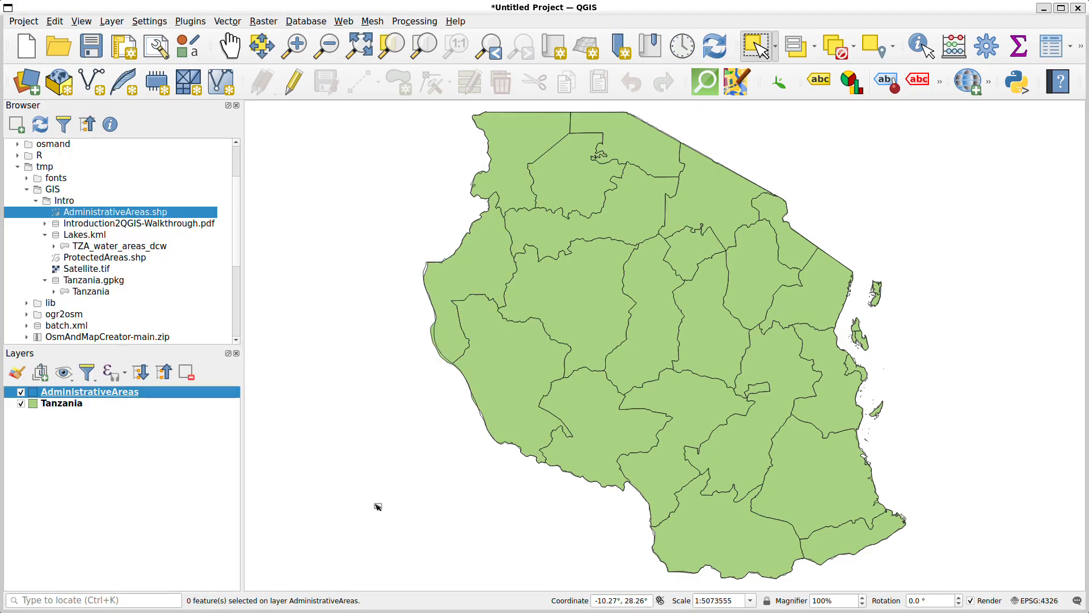
click(56, 406)
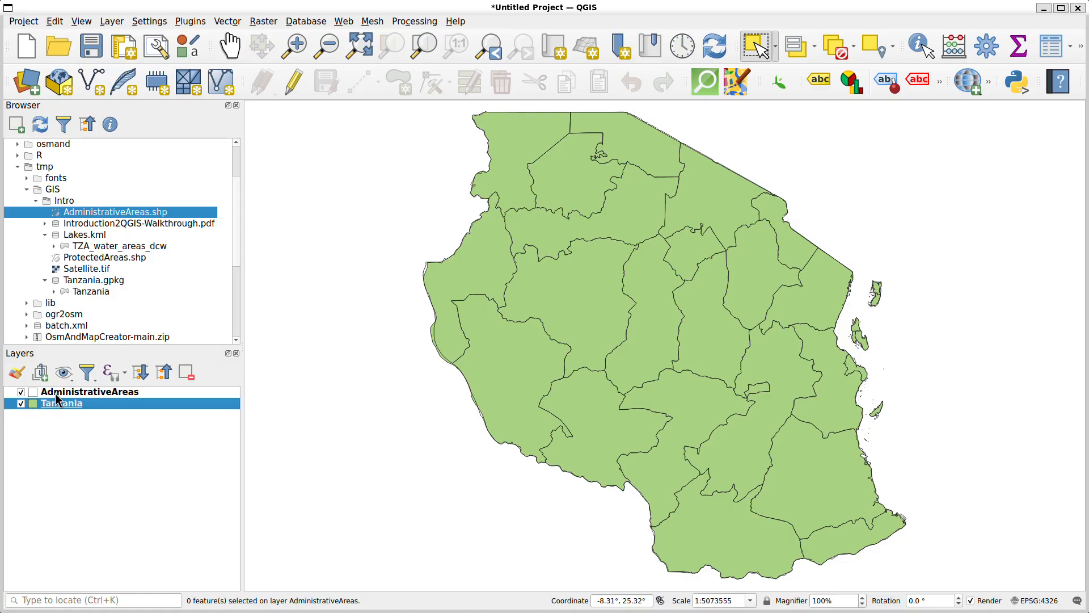
click(56, 395)
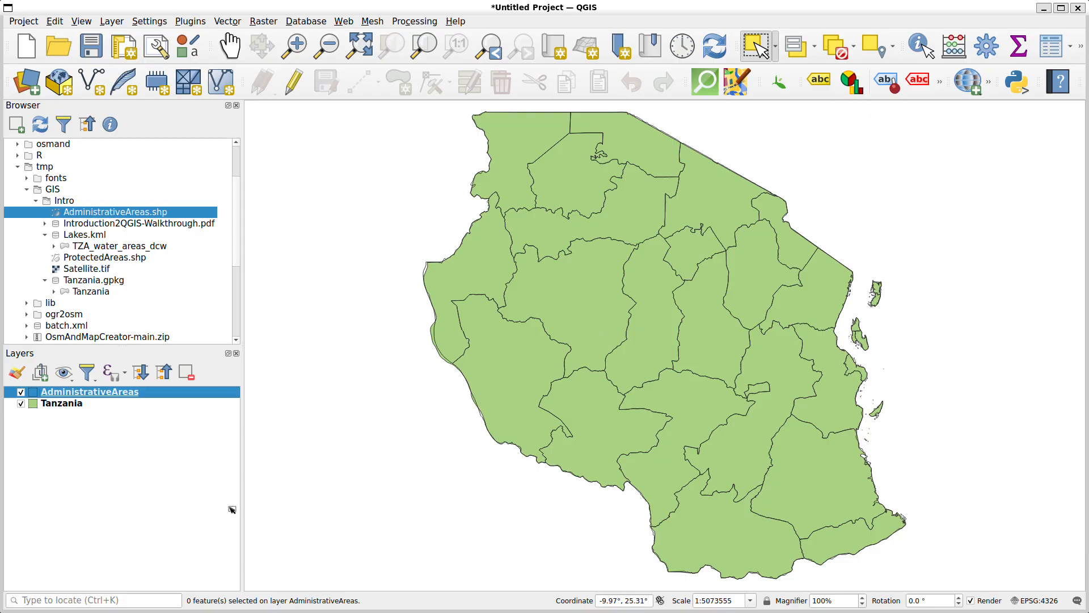
Add the TZA_water_areas_dcw layer from Lakes.kml to the map
click(54, 237)
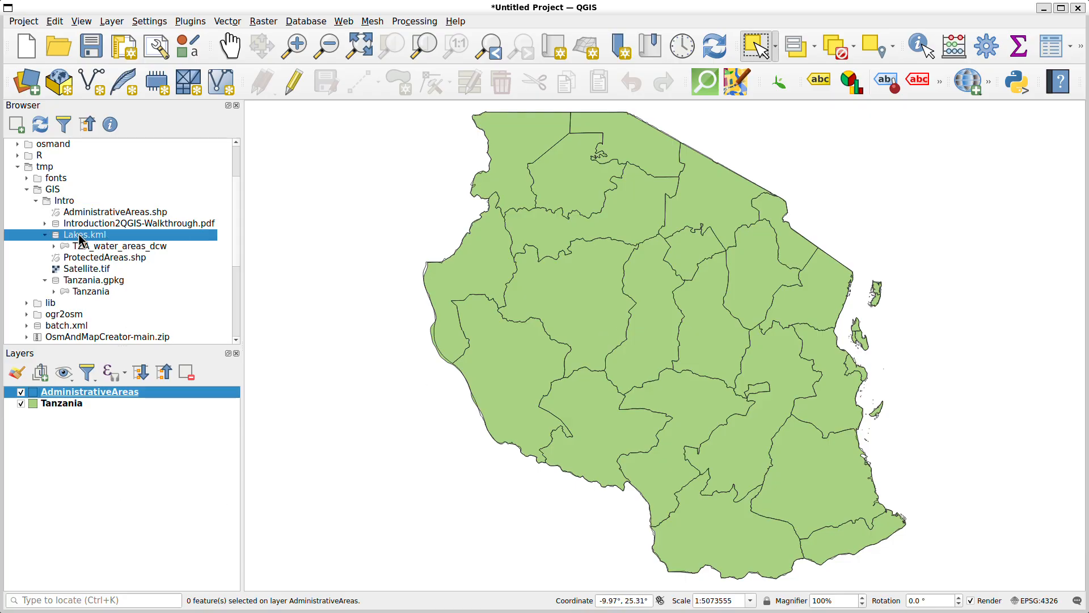
click(44, 235)
click(45, 235)
double_click(112, 248)
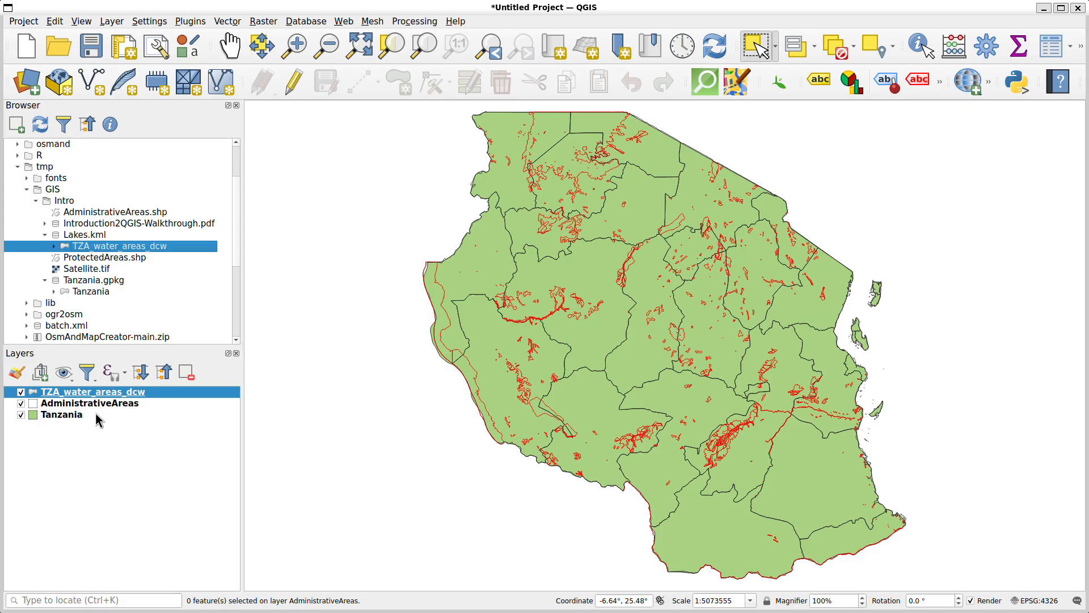
Change the symbology of the TZA_water_areas_dcw layer from Embedded Symbols to Single Symbol
double_click(83, 395)
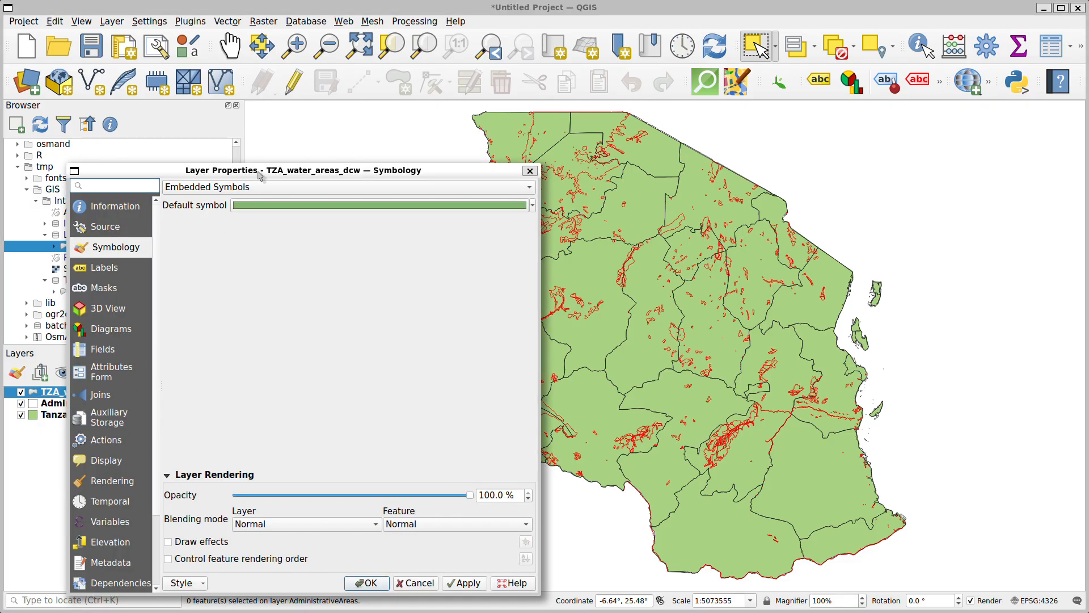
drag(253, 177, 441, 142)
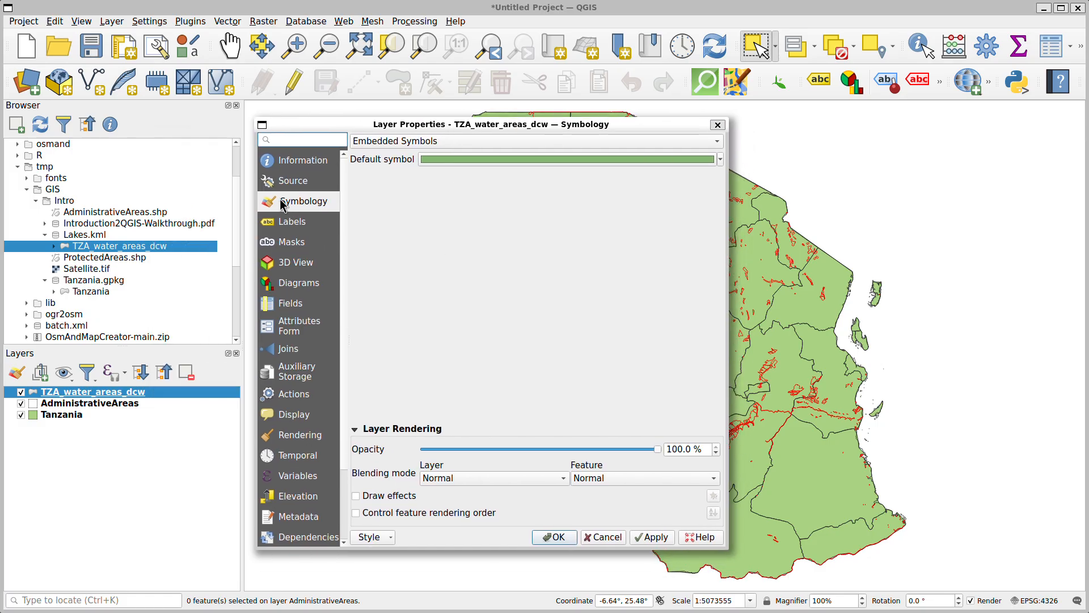
click(489, 142)
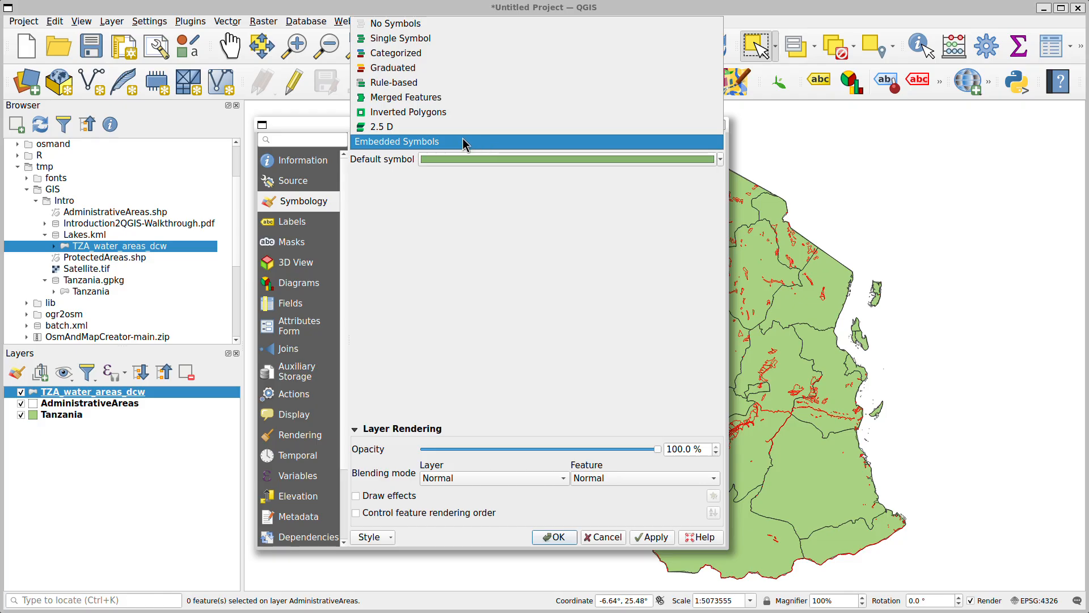
click(407, 38)
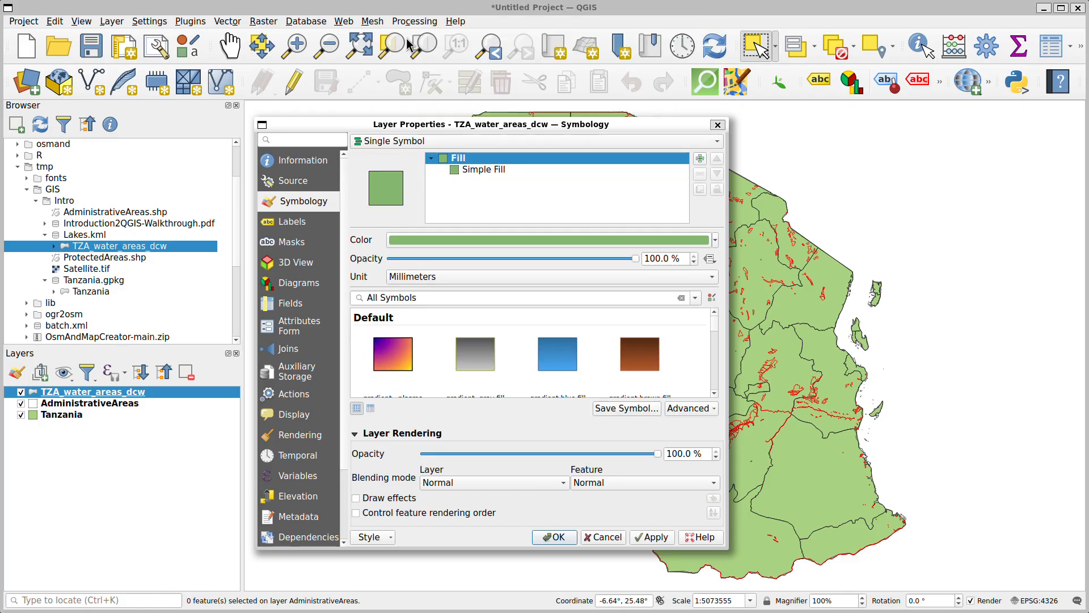
Set the simple fill colour of TZA_water_areas_dcw to the bright blue recent colour and apply it to the map
click(491, 171)
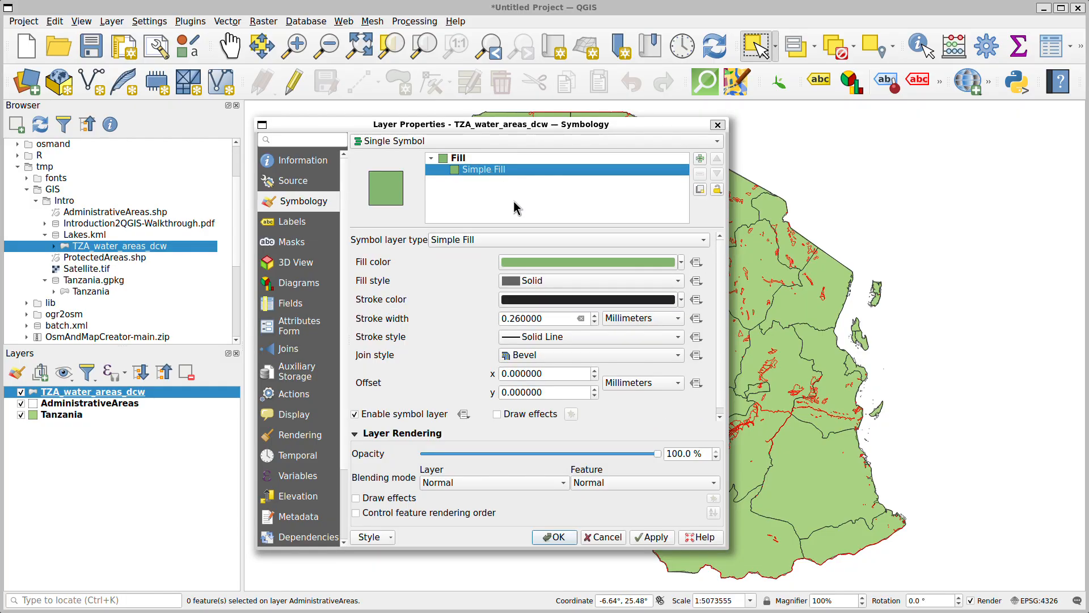
click(682, 263)
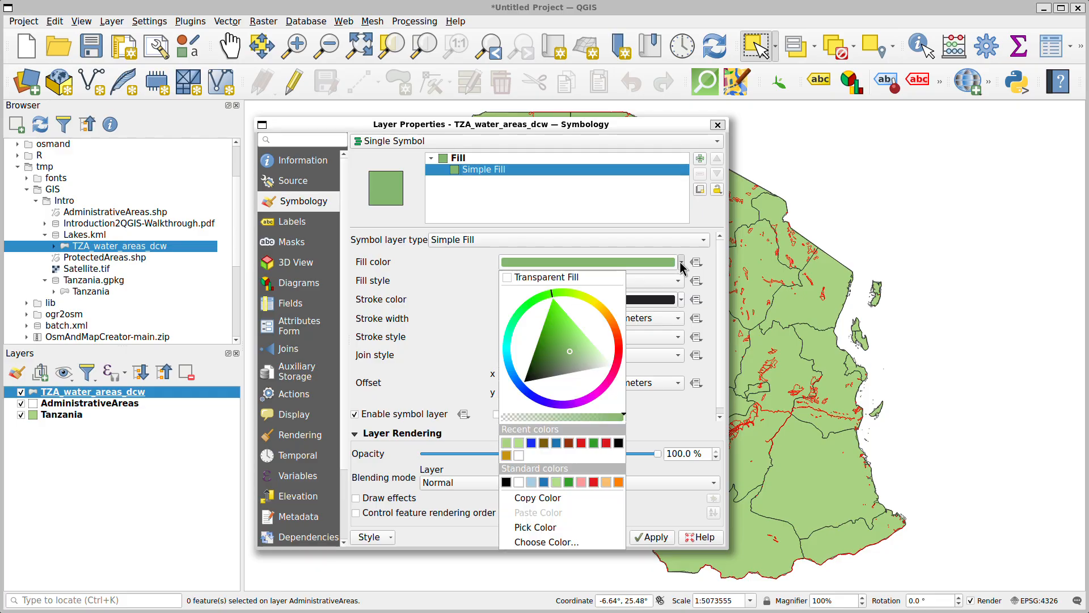
click(531, 443)
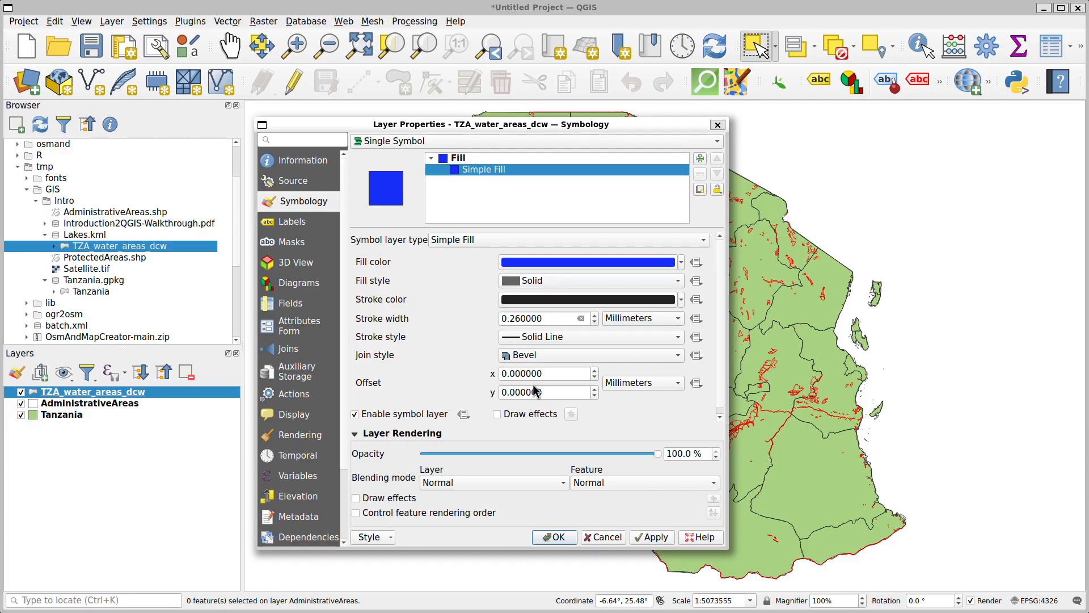
drag(554, 127, 306, 108)
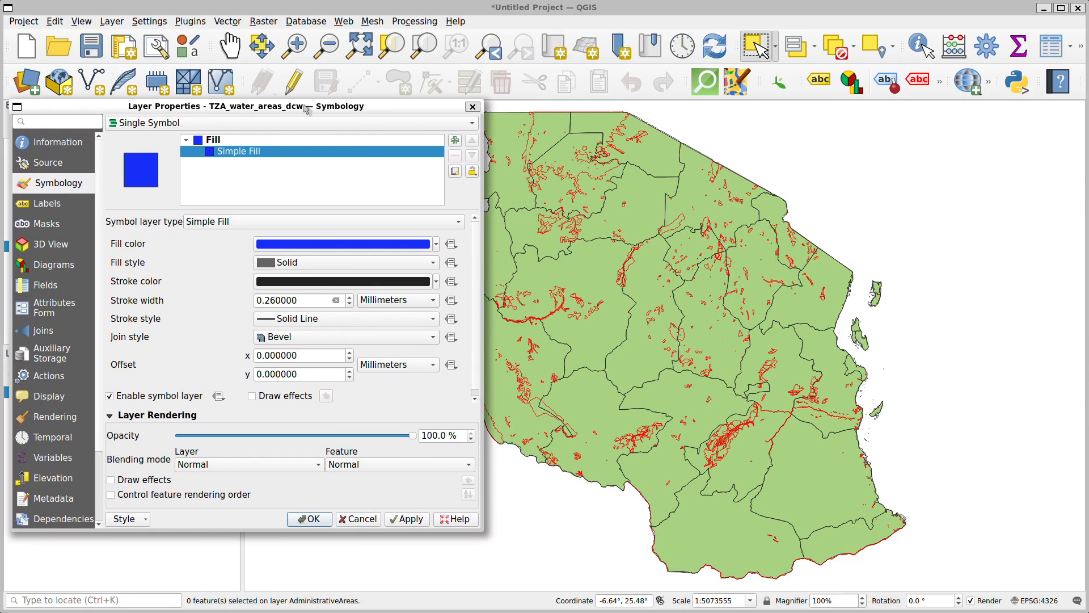
click(414, 519)
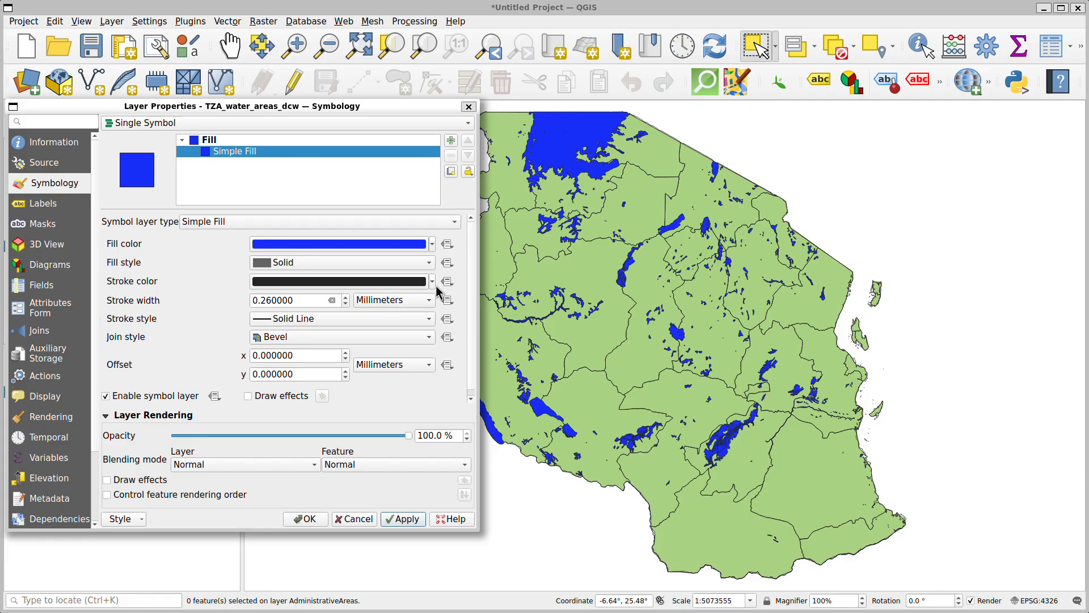
Set the stroke style of the TZA_water_areas_dcw simple fill to No Line and accept the layer properties
click(404, 320)
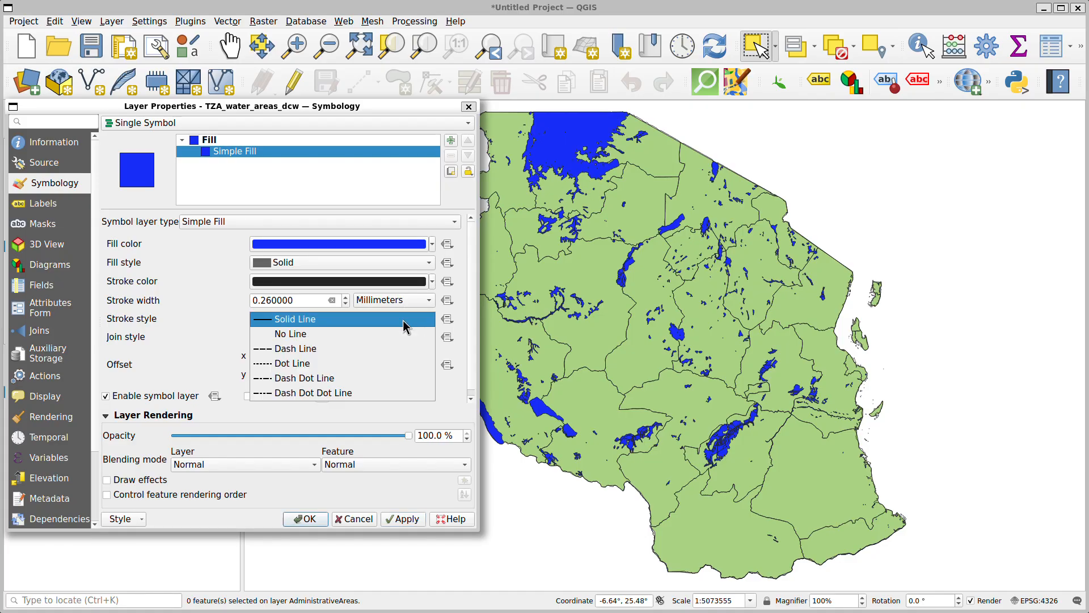
click(311, 335)
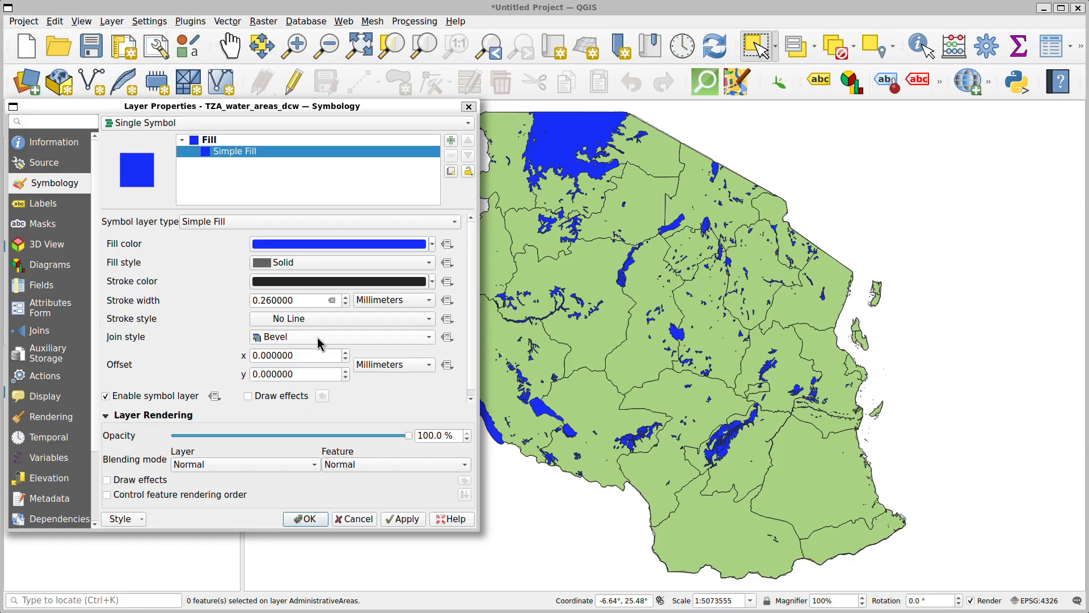
click(407, 526)
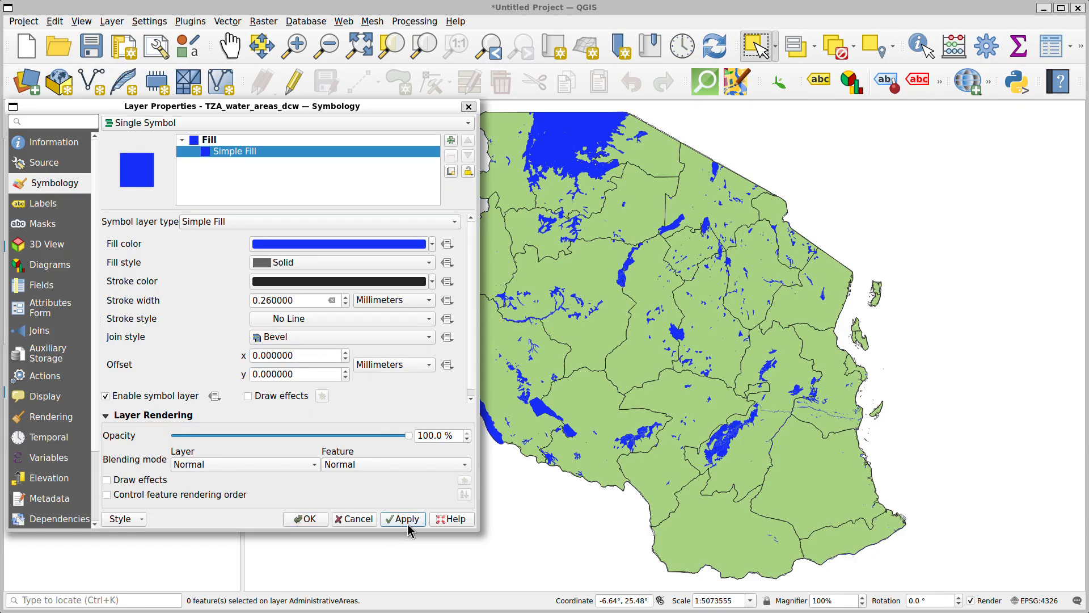
click(307, 523)
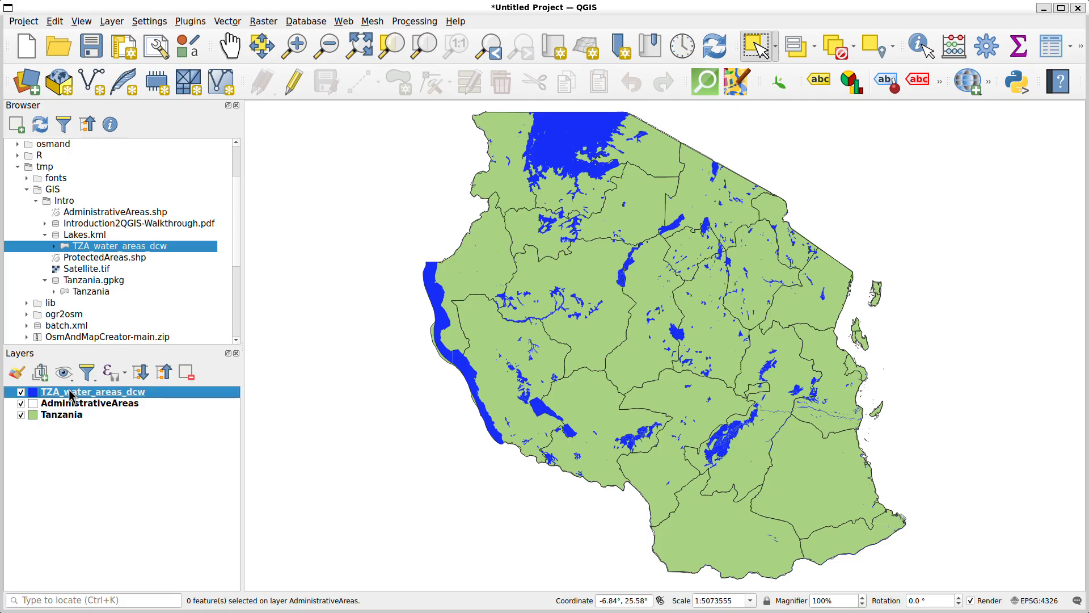
Move the TZA_water_areas_dcw layer below AdministrativeAreas in the layer order and rename it Lakes
drag(69, 394, 70, 405)
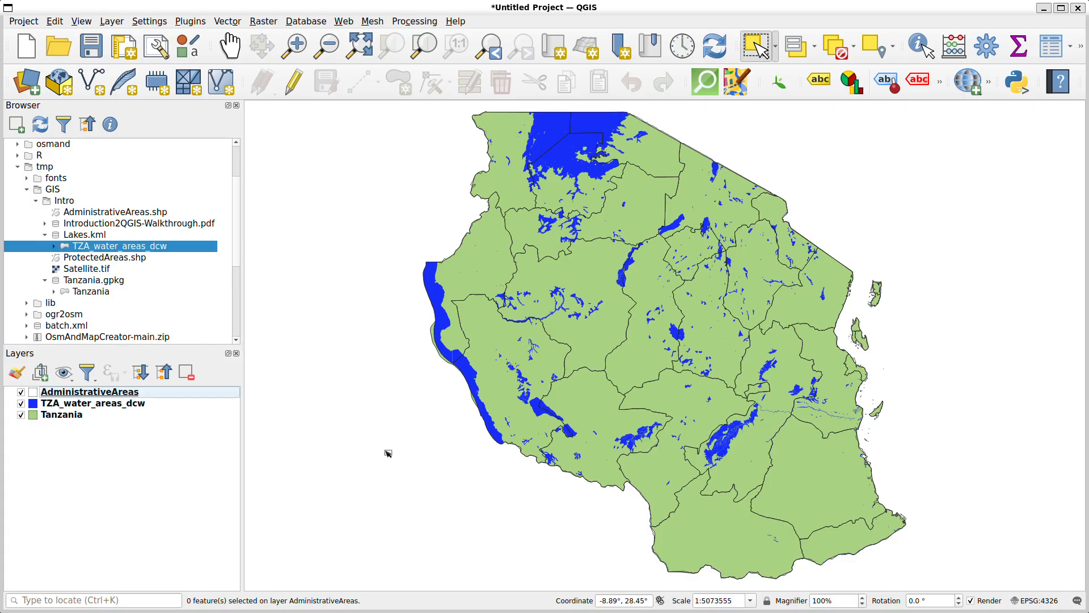
click(81, 406)
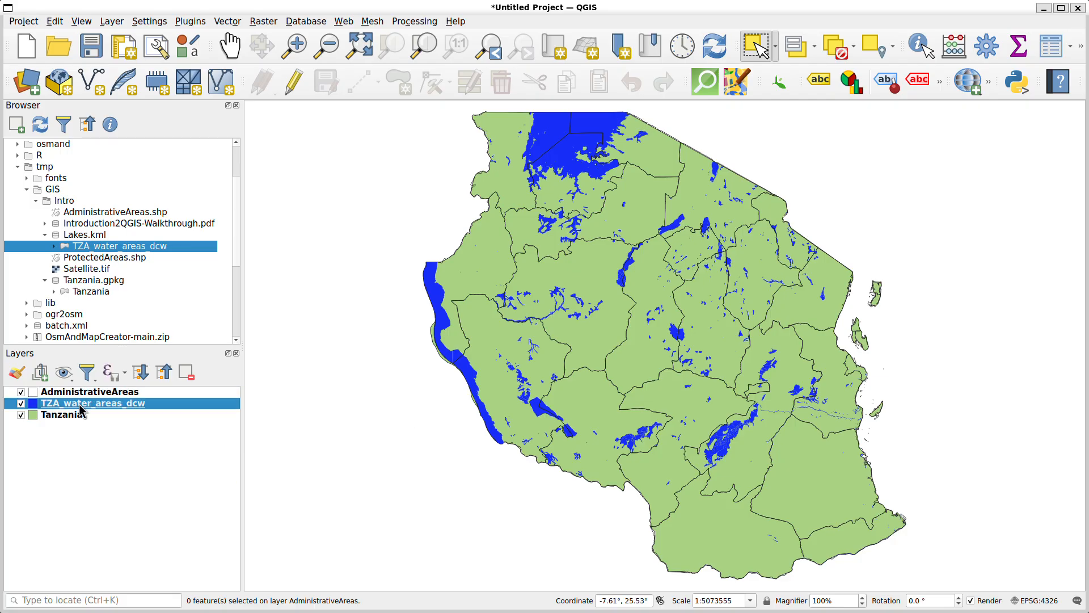
double_click(81, 407)
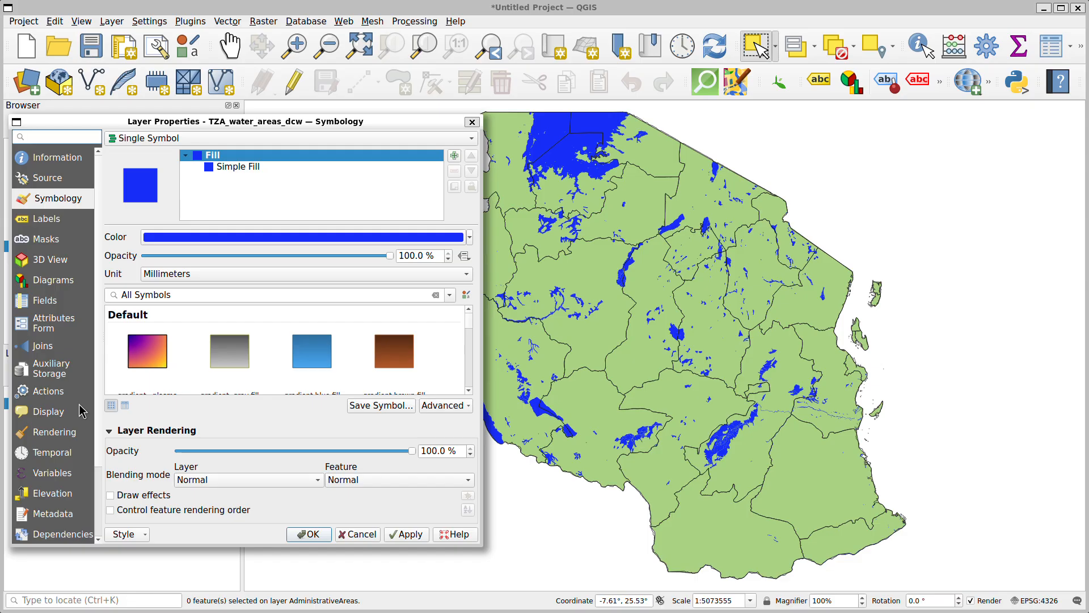
click(50, 181)
drag(276, 157, 136, 161)
text(La\)
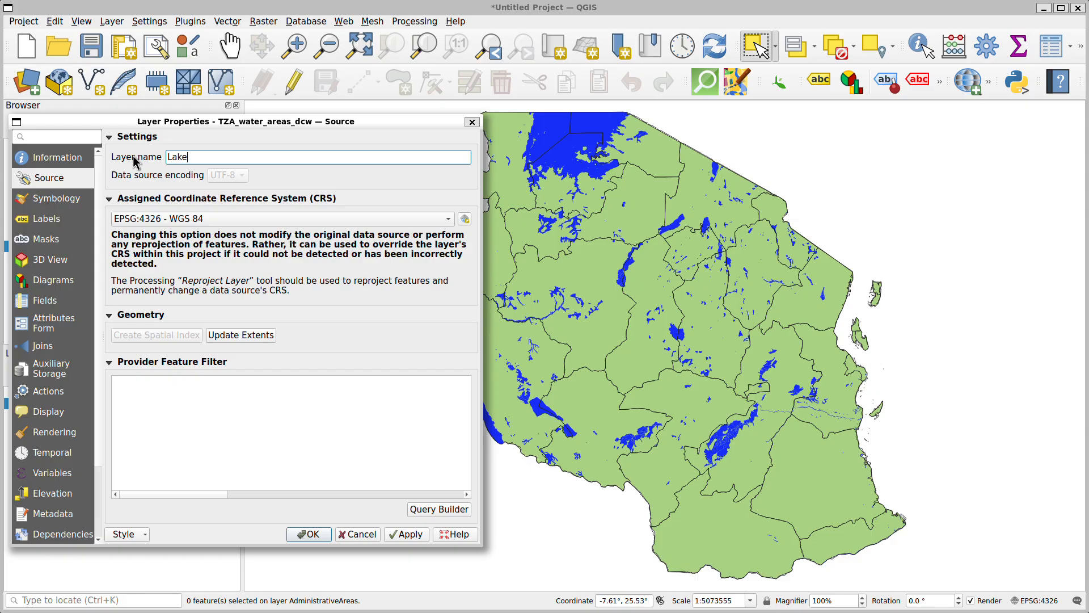
text(es)
click(309, 534)
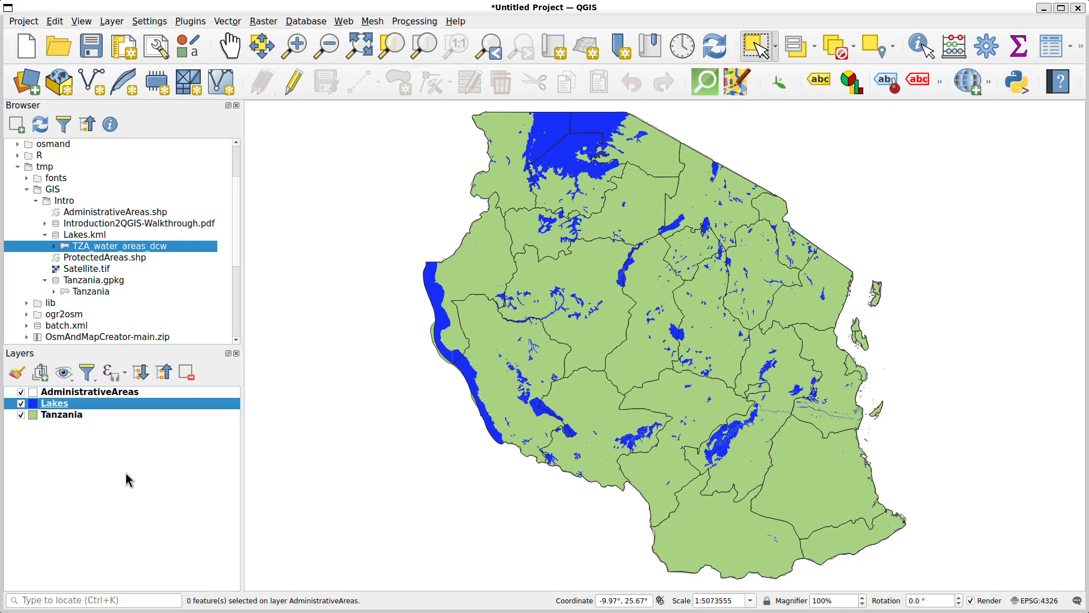
Add ProtectedAreas.shp to the map and review the STATUS and NAME values in its attribute table, widening the STATUS column
click(94, 258)
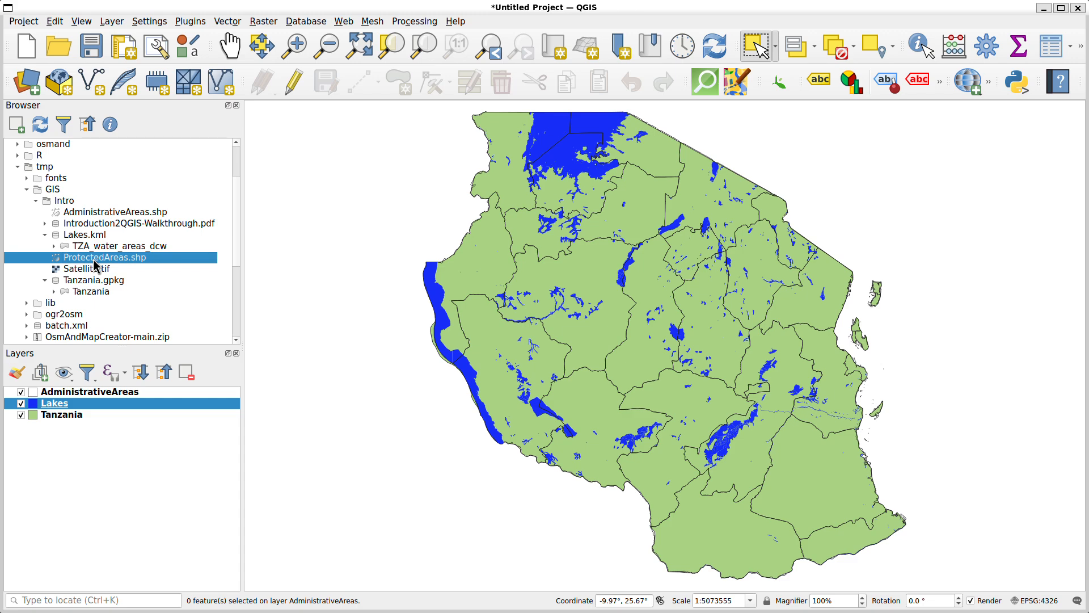
double_click(95, 261)
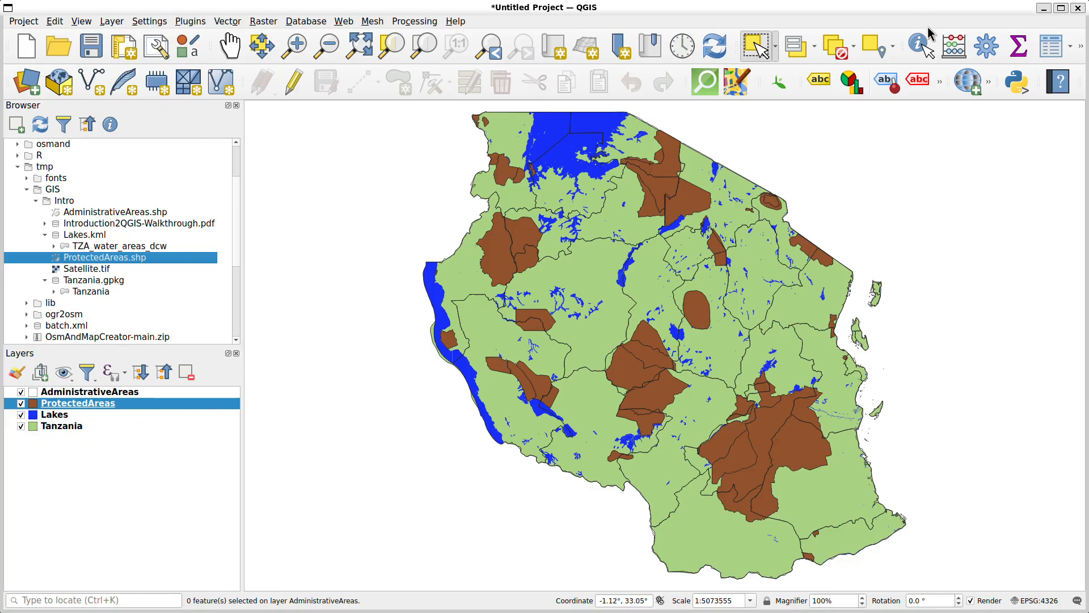
click(1052, 51)
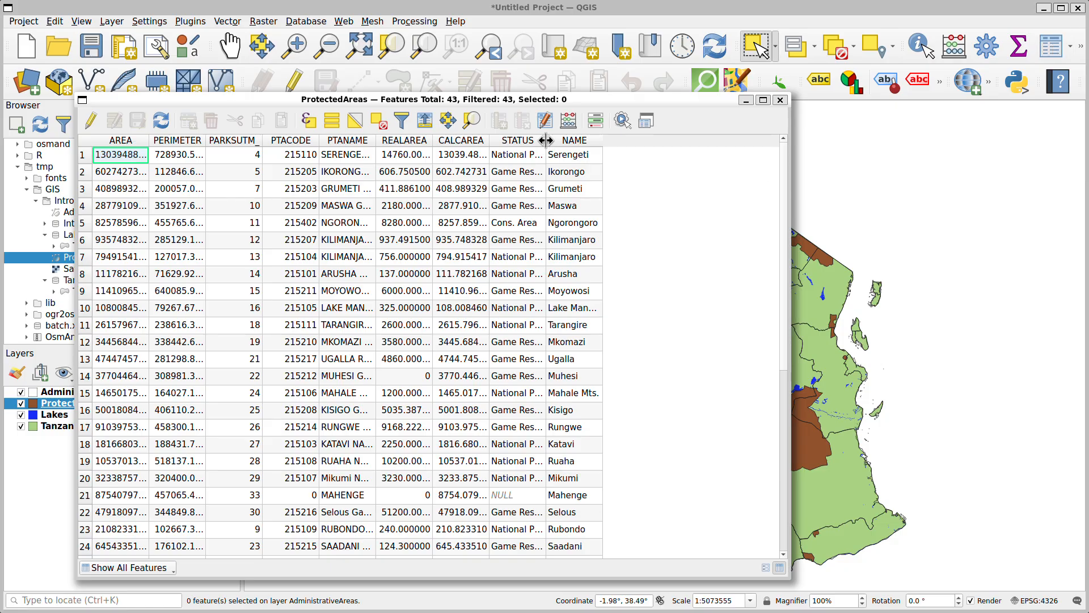
drag(545, 145, 701, 149)
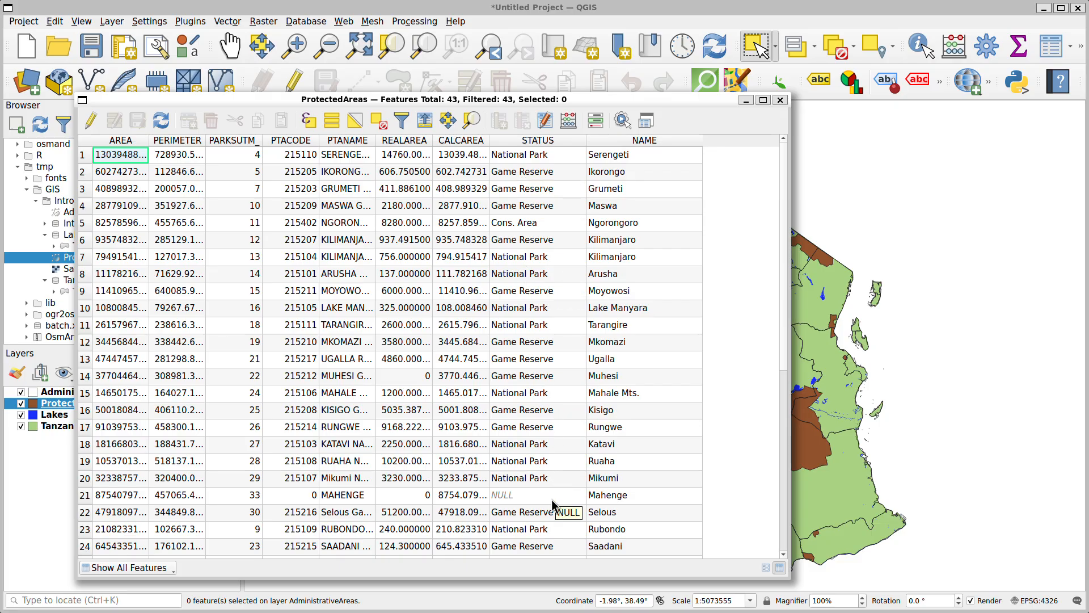
scroll(542, 391, down, 6)
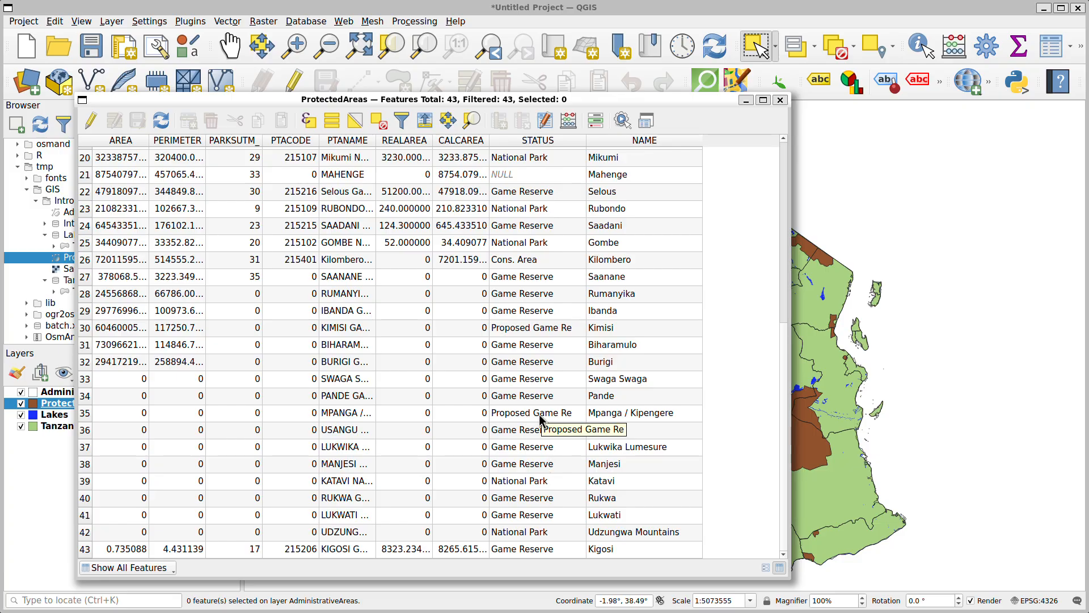
scroll(539, 414, up, 6)
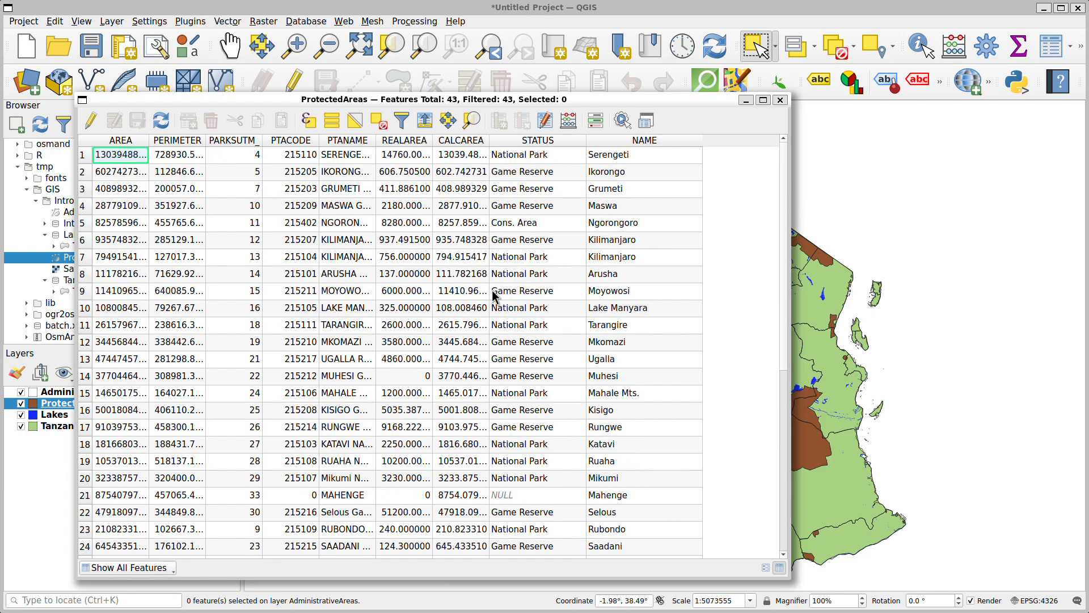
click(779, 101)
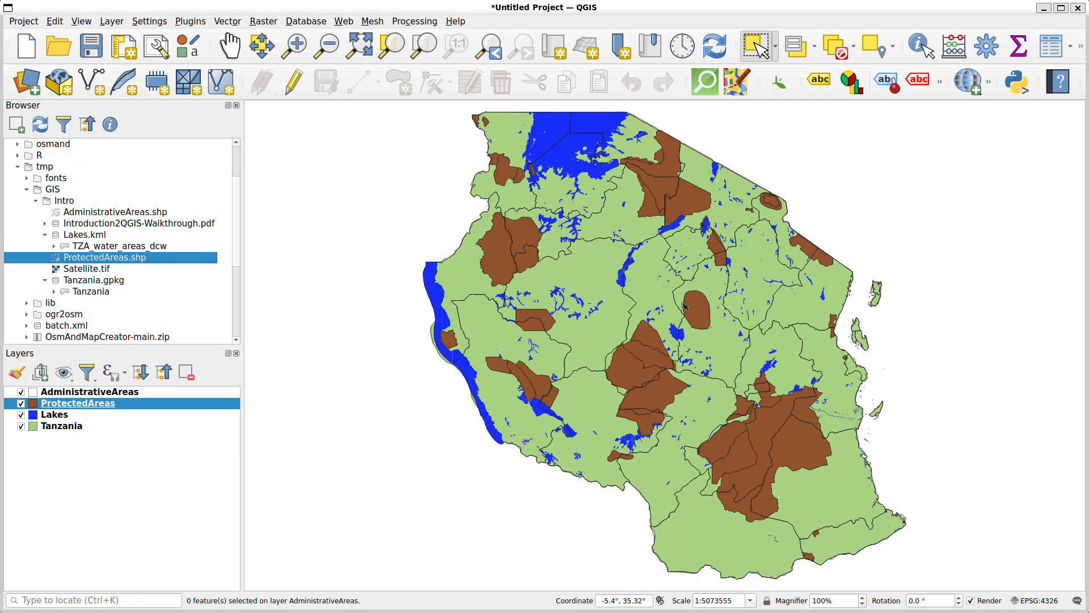
Build a provider filter for the ProtectedAreas layer with the expression "STATUS" = 'National Park', picking the value from the sampled field values
double_click(105, 404)
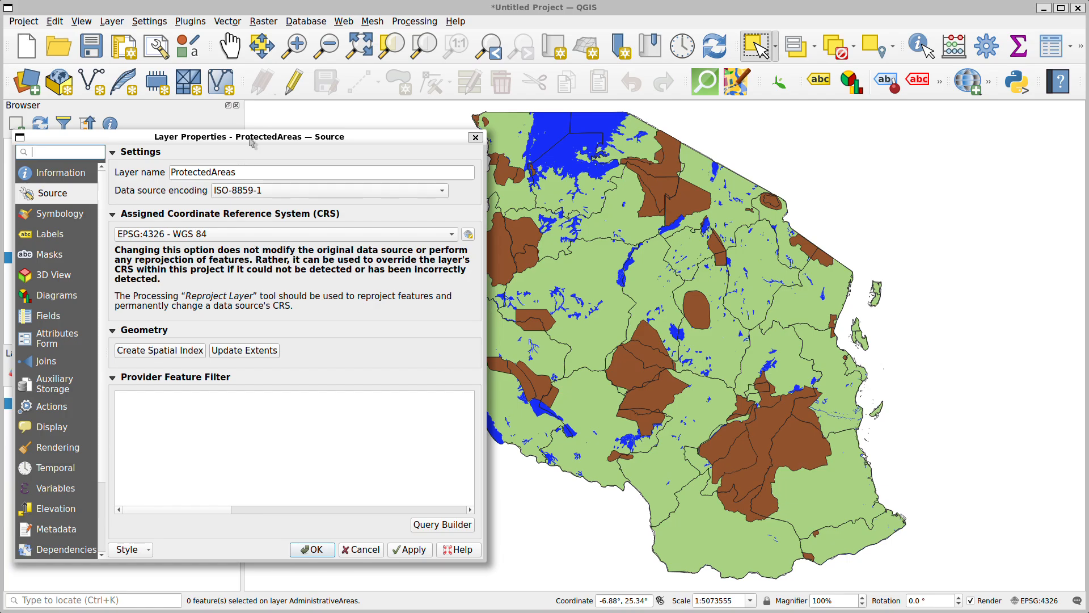
drag(252, 141, 488, 145)
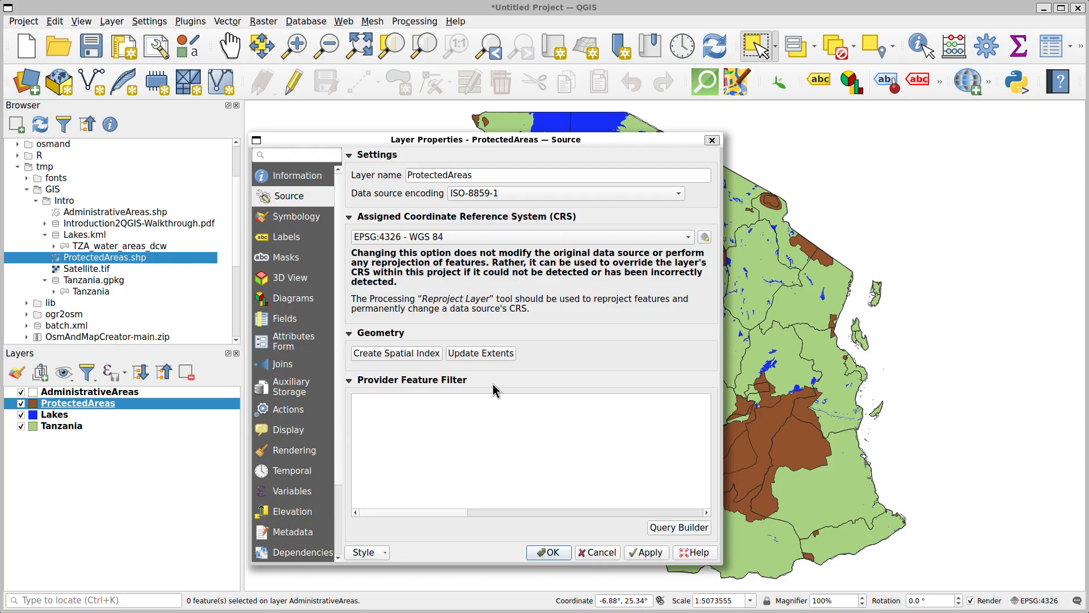
click(681, 530)
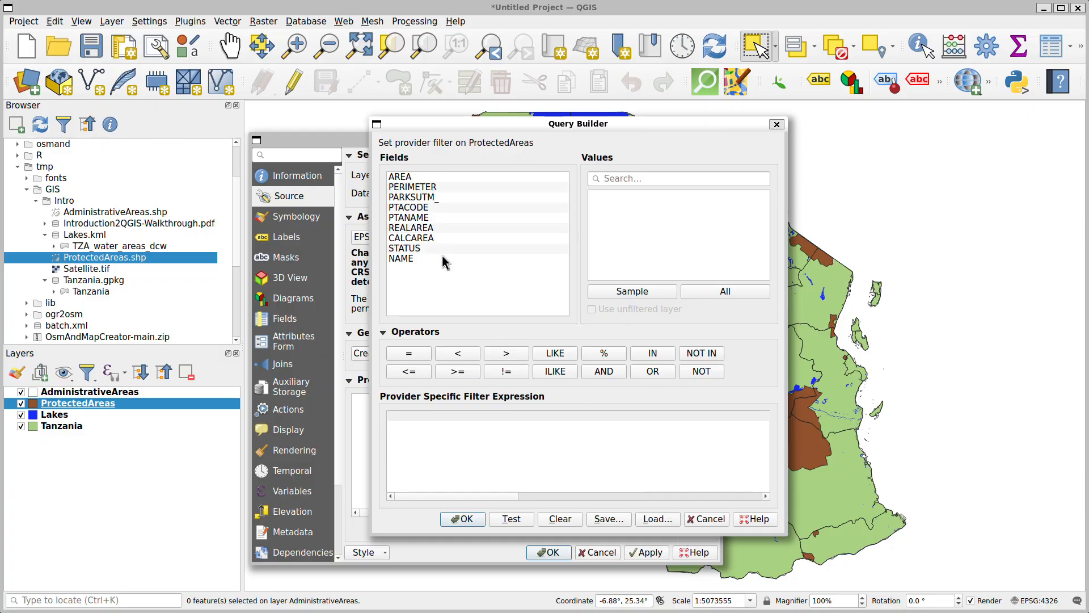
double_click(412, 250)
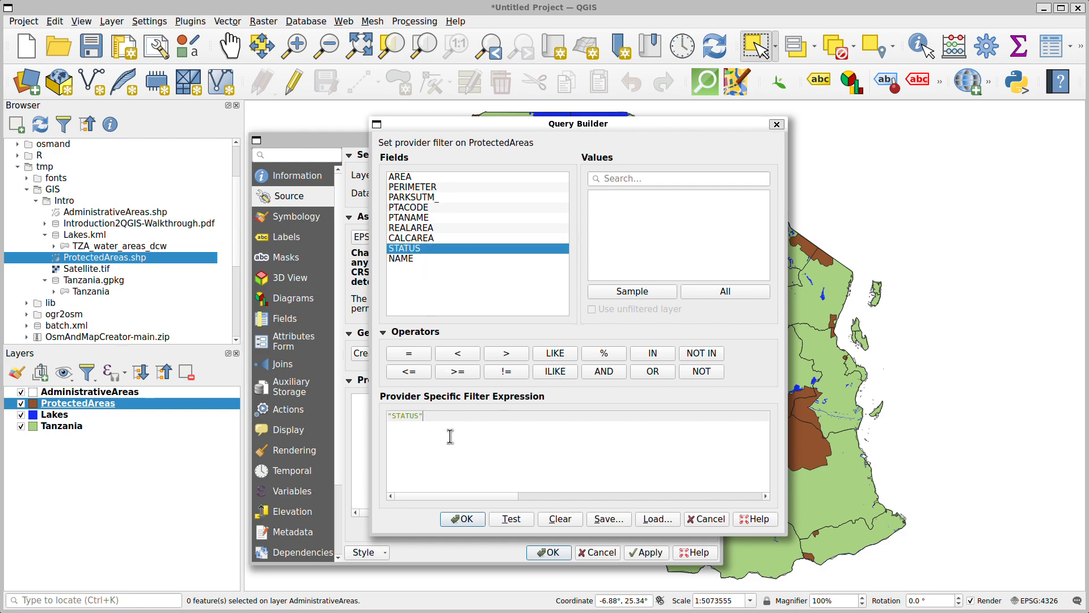
drag(388, 415, 527, 413)
click(436, 424)
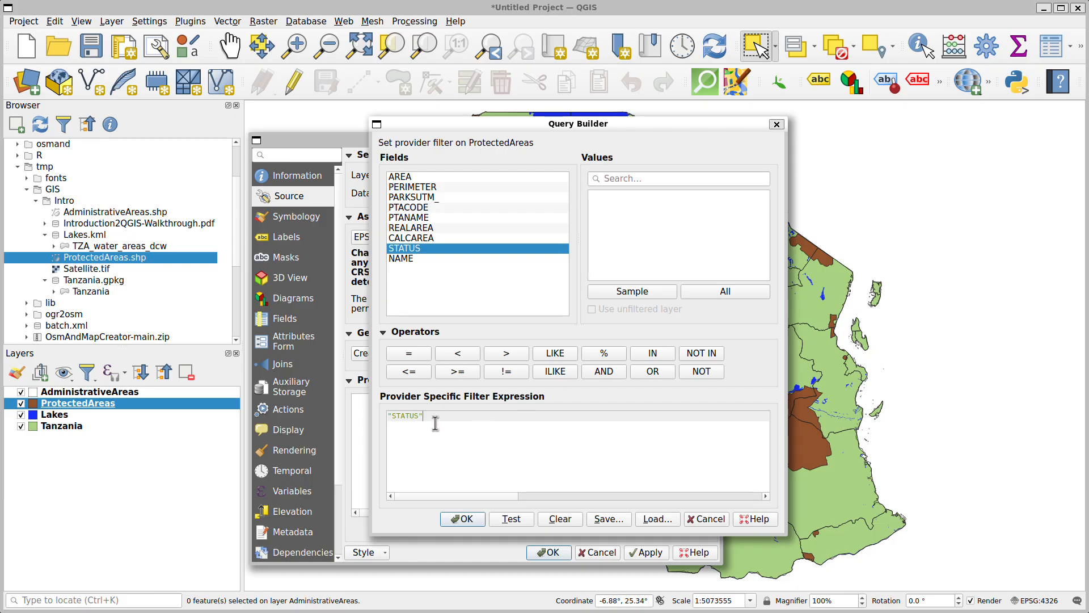
click(418, 354)
click(645, 293)
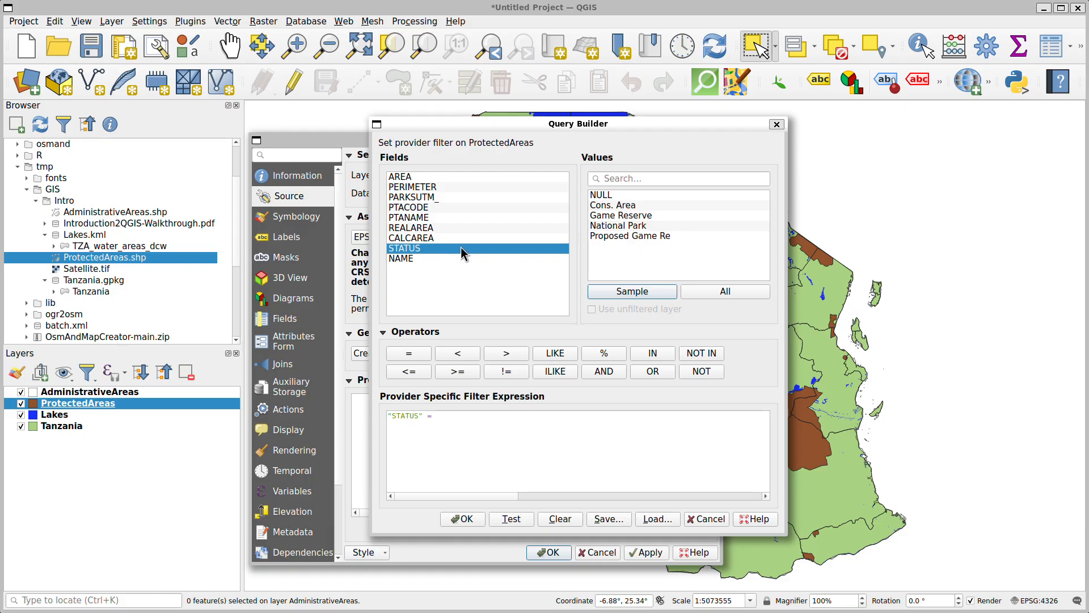
click(606, 227)
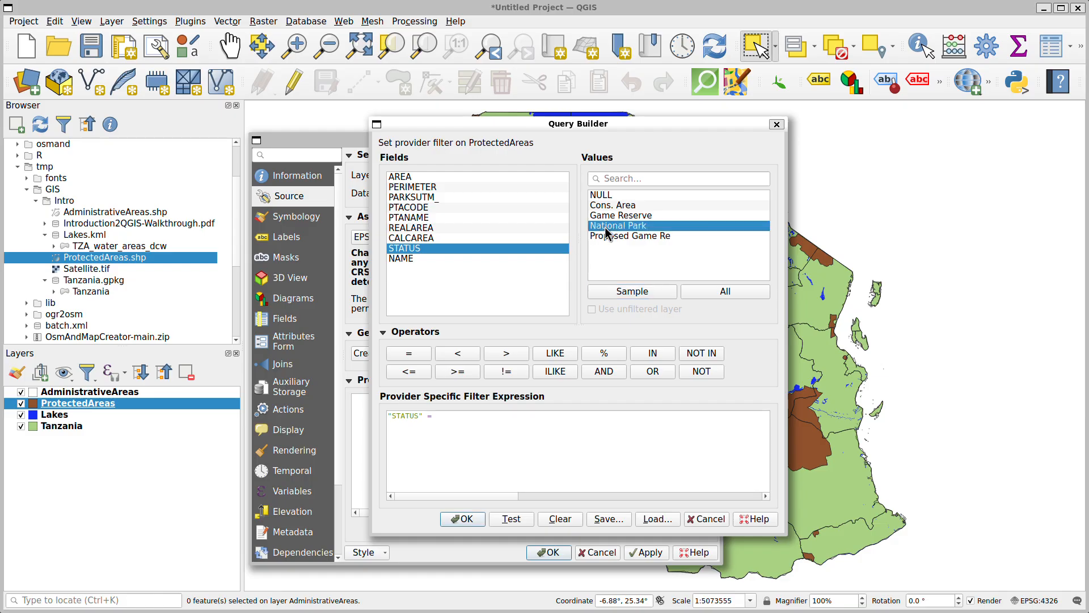
double_click(605, 226)
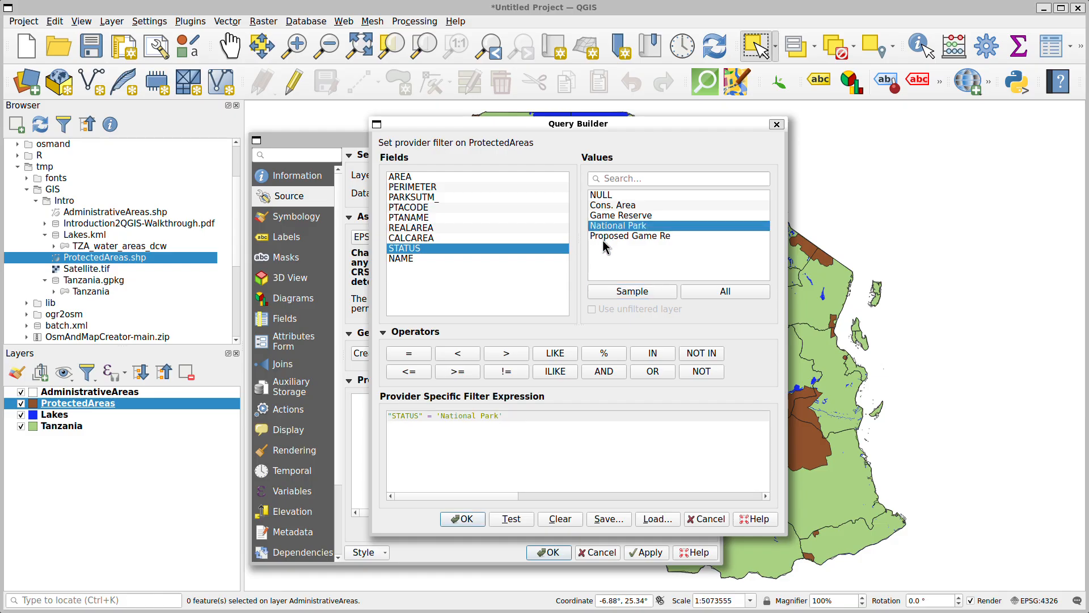
Test the National Park filter expression and accept it as the ProtectedAreas feature filter
drag(515, 418, 363, 418)
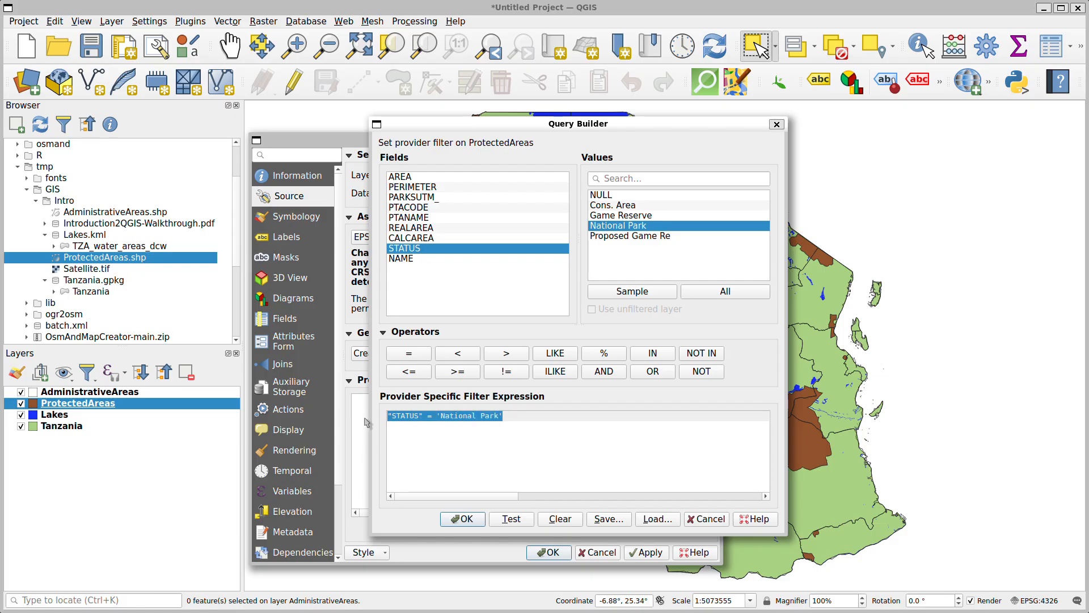
click(517, 431)
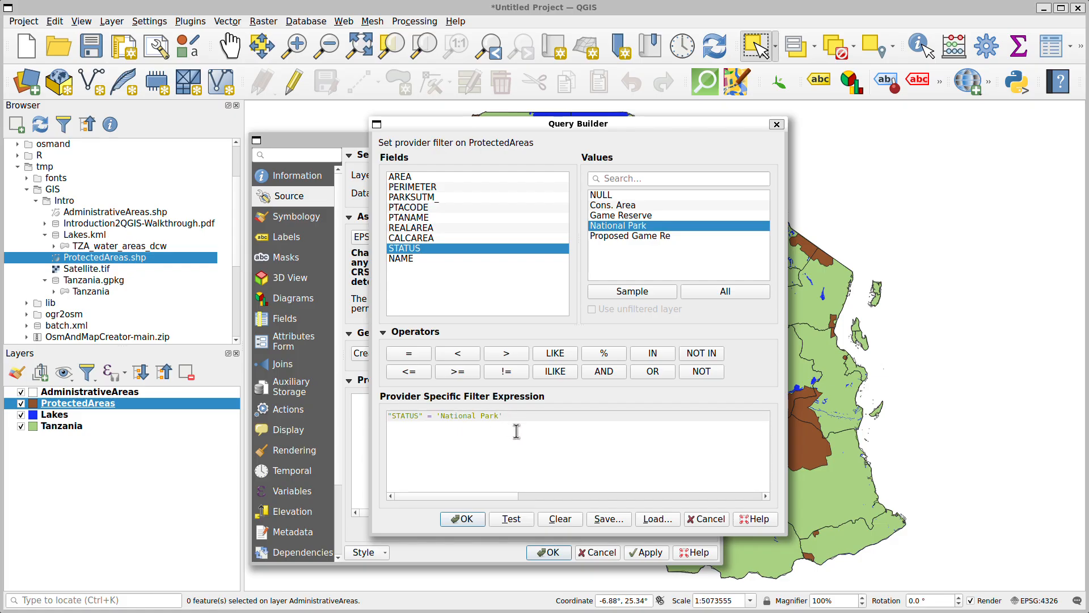
click(511, 519)
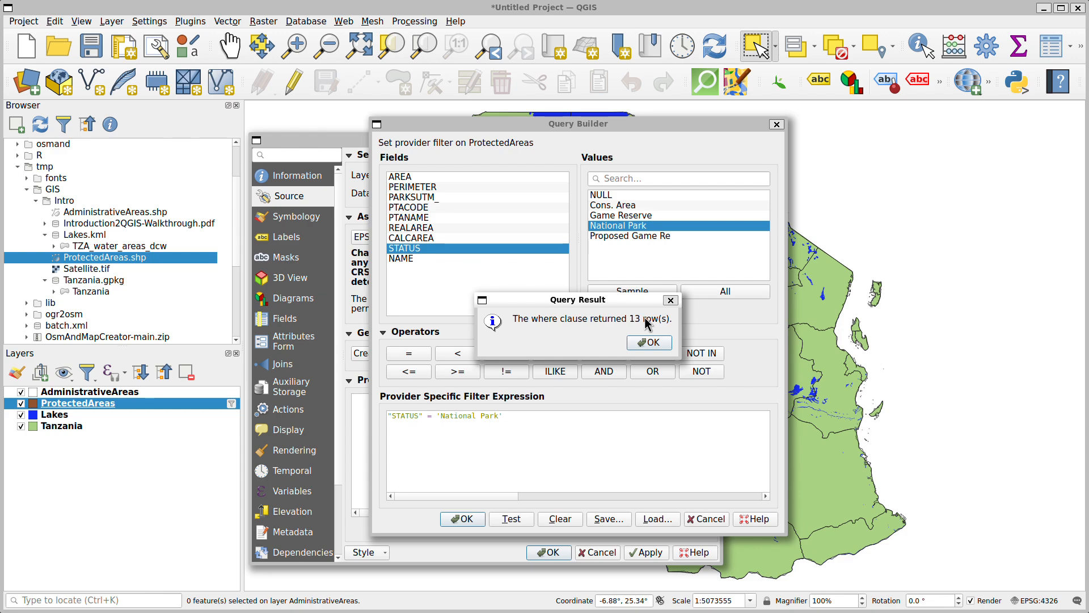
click(647, 342)
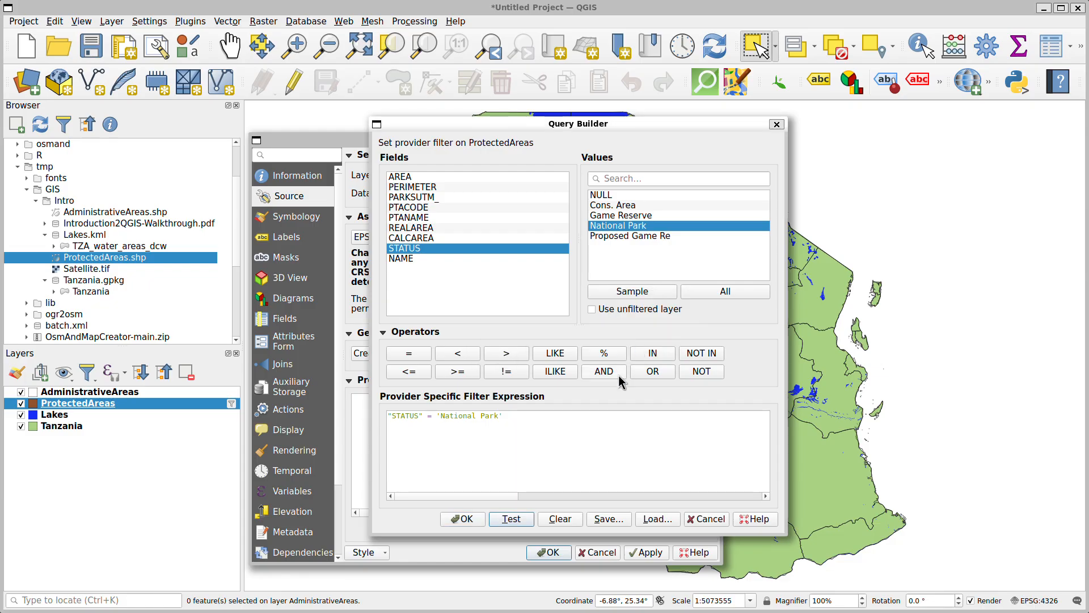
click(459, 519)
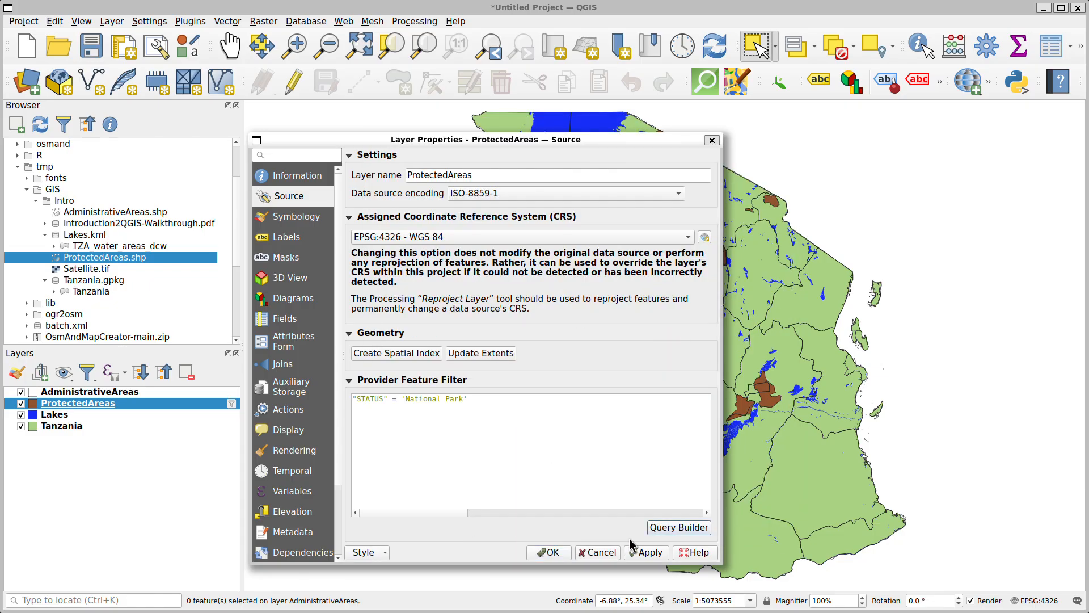
drag(607, 153, 317, 171)
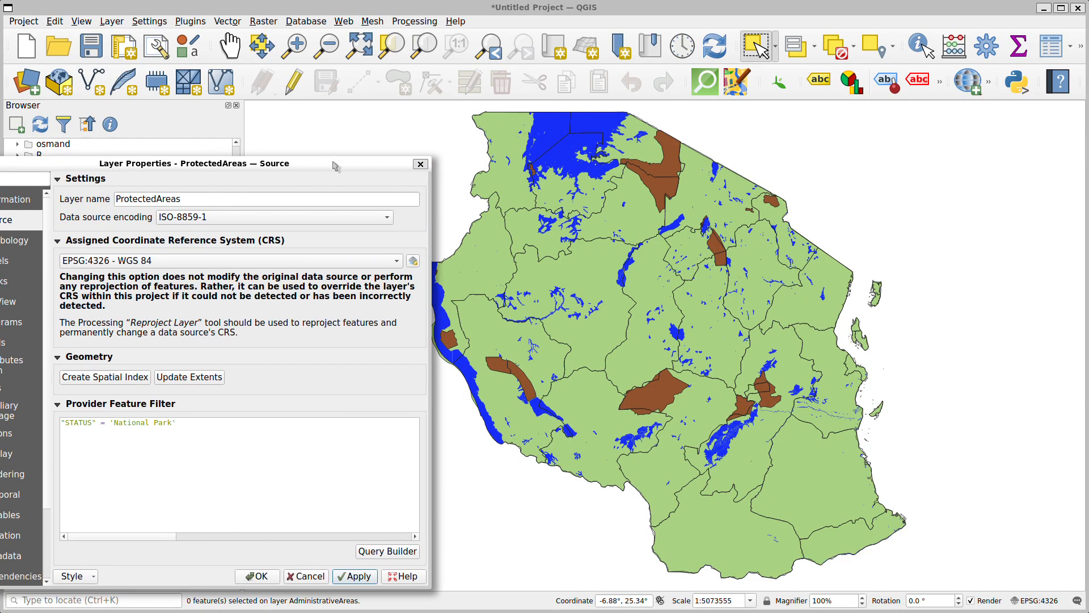
Set the fill style of the ProtectedAreas simple fill to Diagonal X
drag(335, 166, 395, 118)
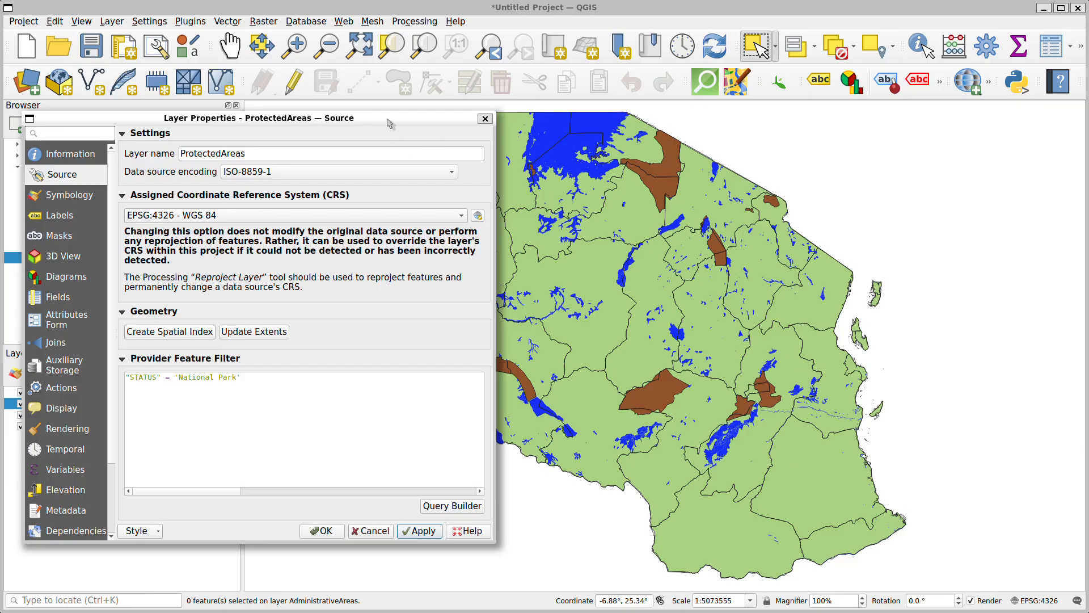
drag(391, 121, 429, 103)
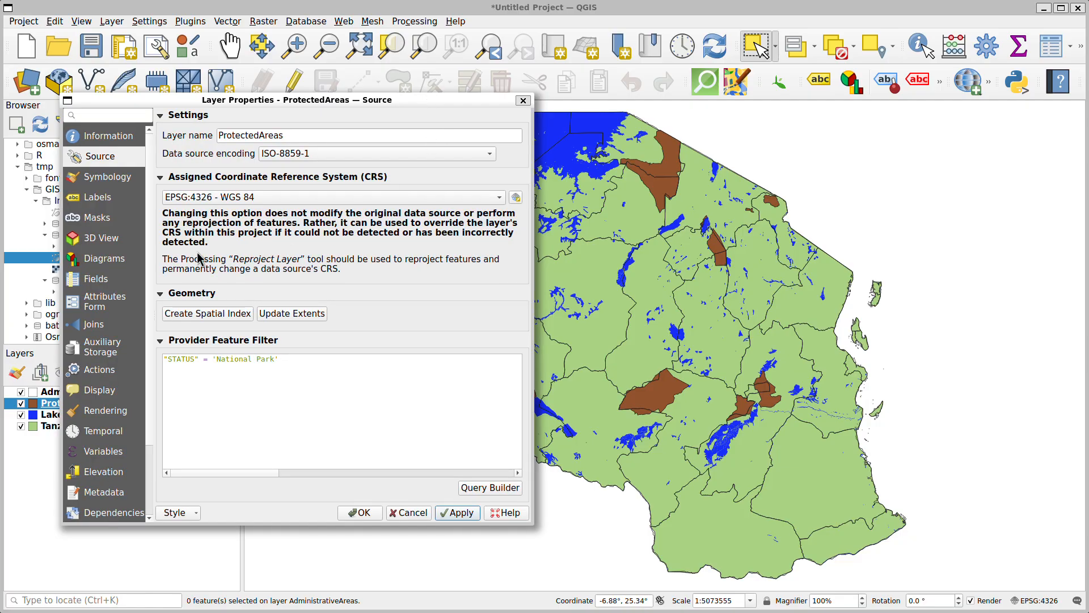
click(130, 180)
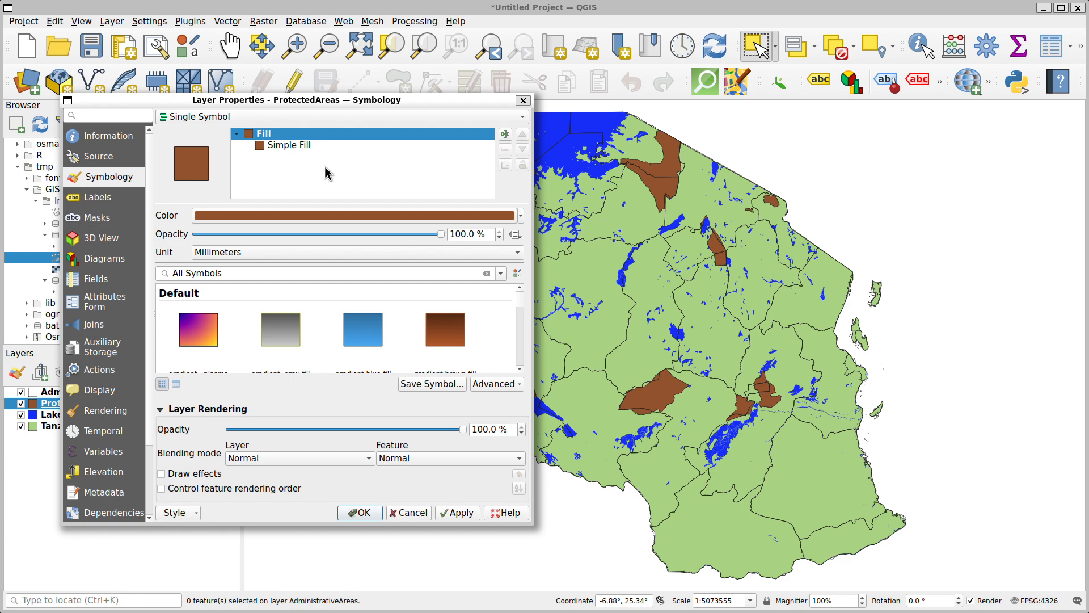
click(320, 144)
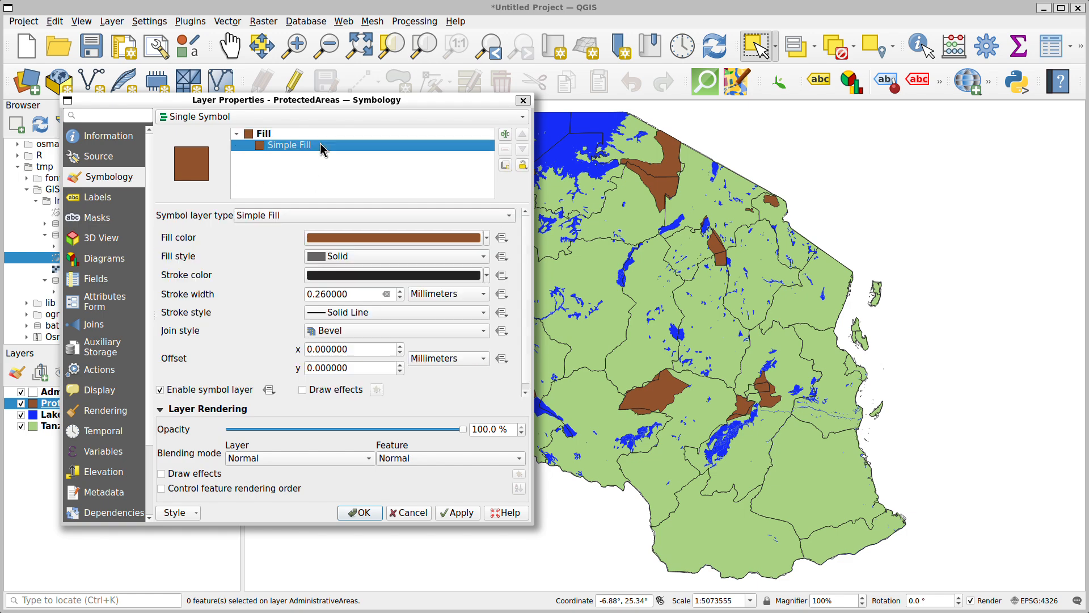
click(403, 256)
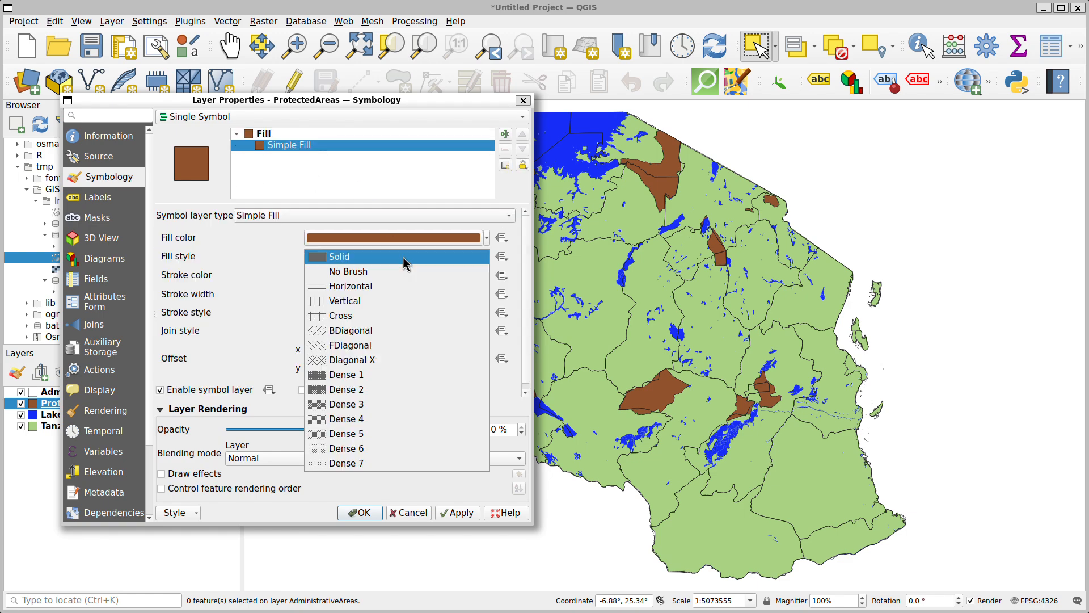
click(368, 362)
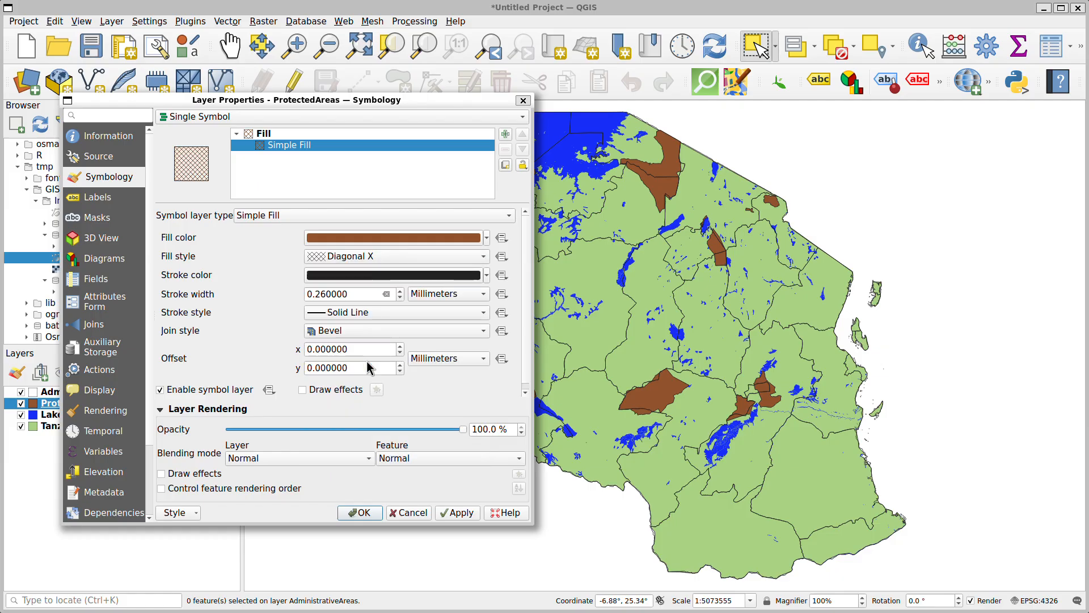
Apply the hatched ProtectedAreas fill with a 0.66 mm stroke in the same brown colour as the fill
click(465, 517)
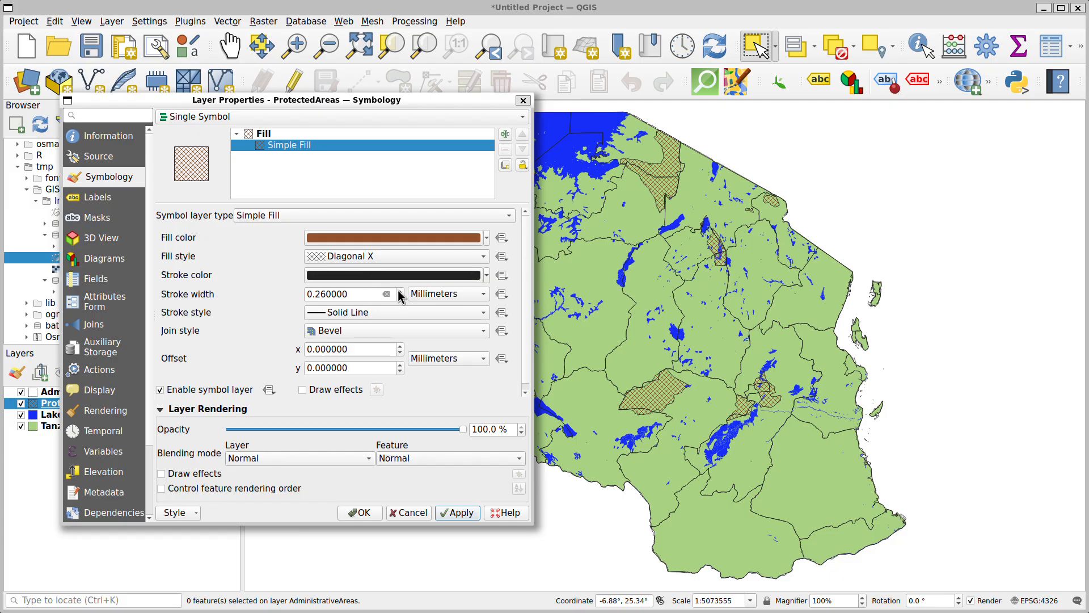
scroll(400, 295, up, 3)
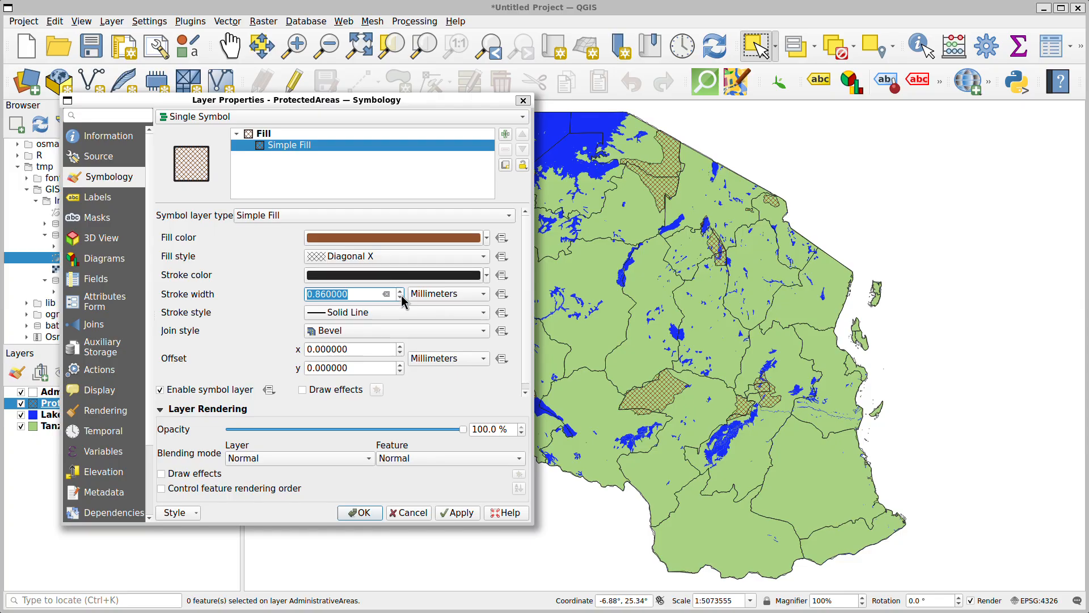
scroll(401, 295, down, 1)
click(468, 514)
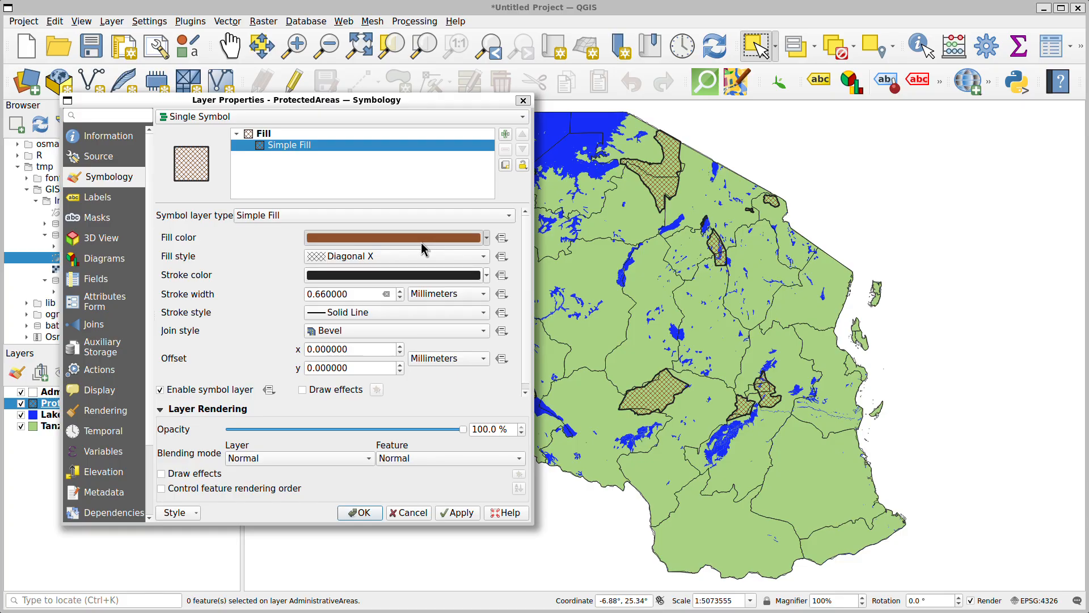
drag(421, 243, 420, 276)
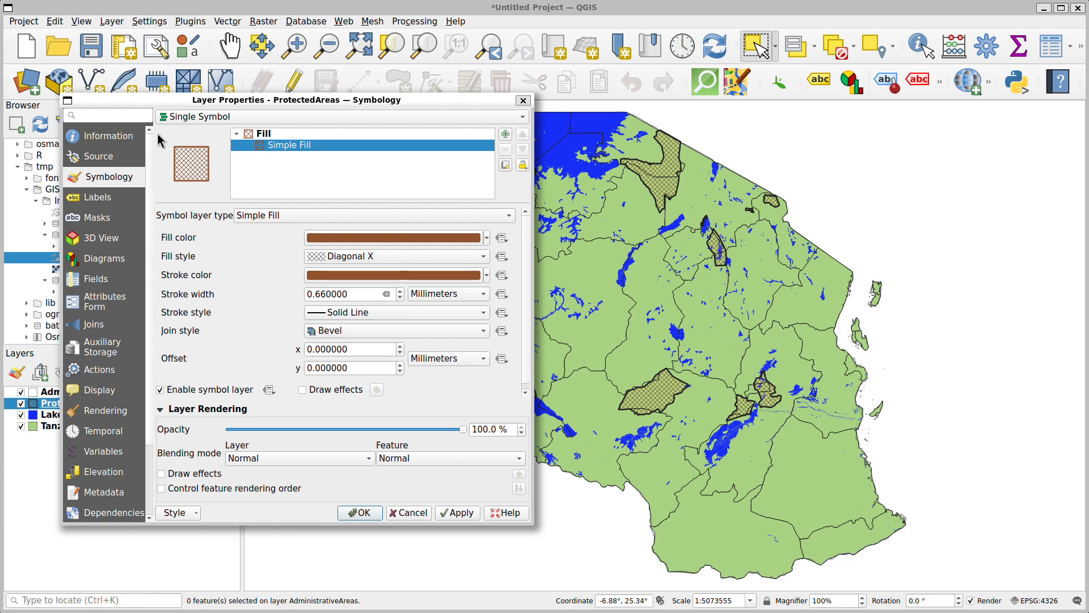
click(447, 509)
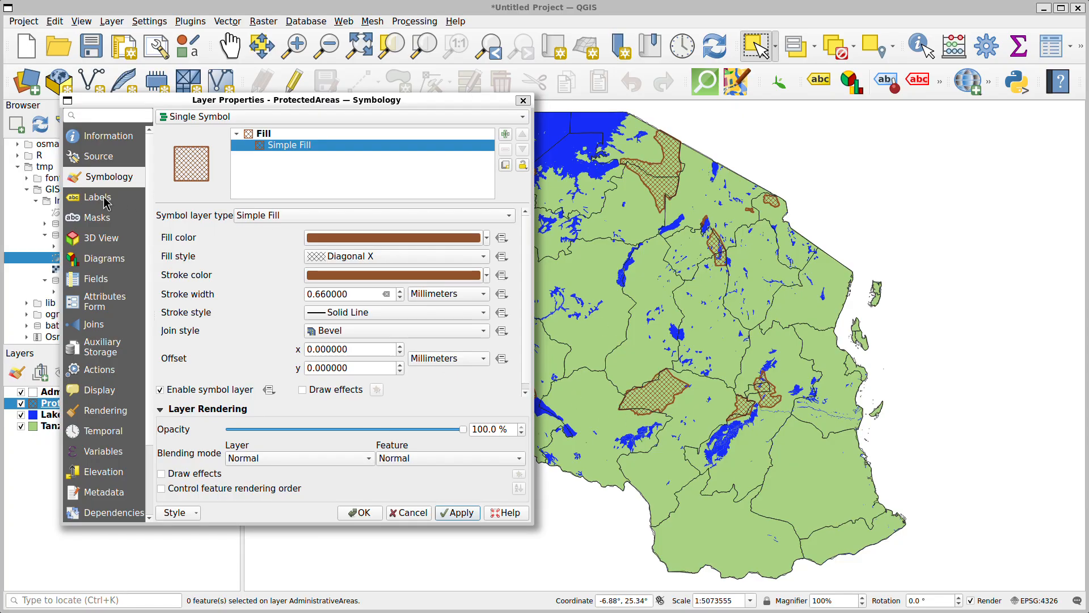
Rename the ProtectedAreas layer to National Parks in its source settings
click(105, 159)
double_click(312, 131)
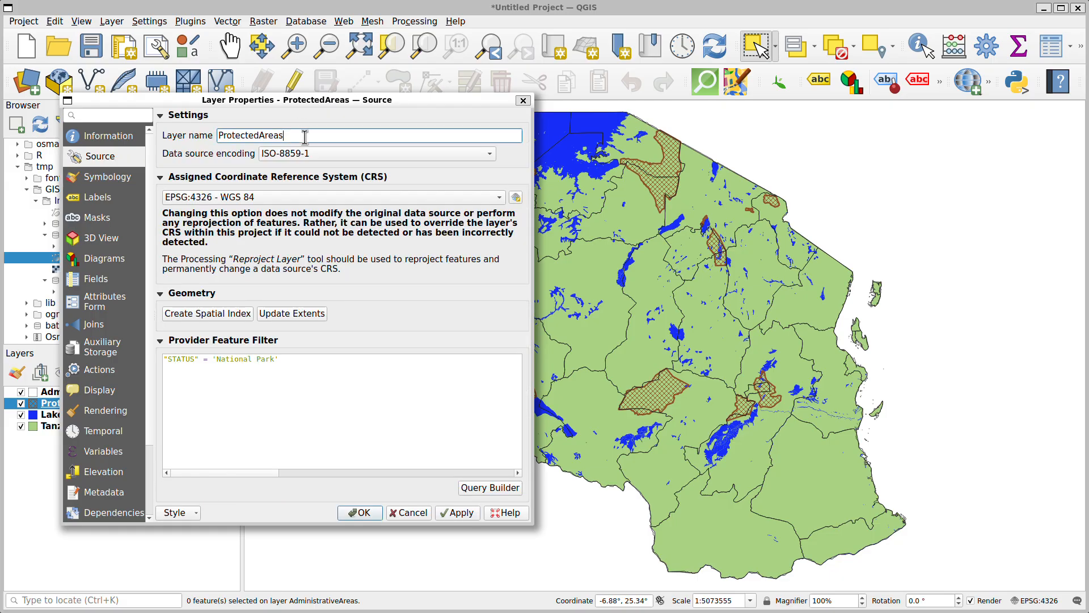
text(National Parks)
click(115, 179)
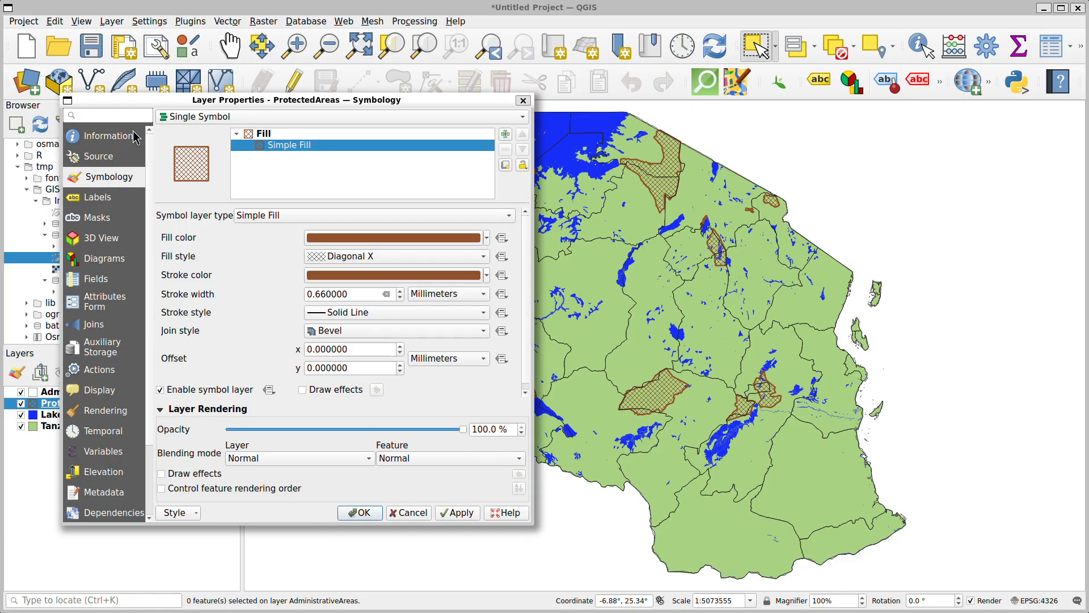
Turn on Single Labels for the national parks layer, using the NAME field as label value, and apply it
drag(204, 102, 169, 89)
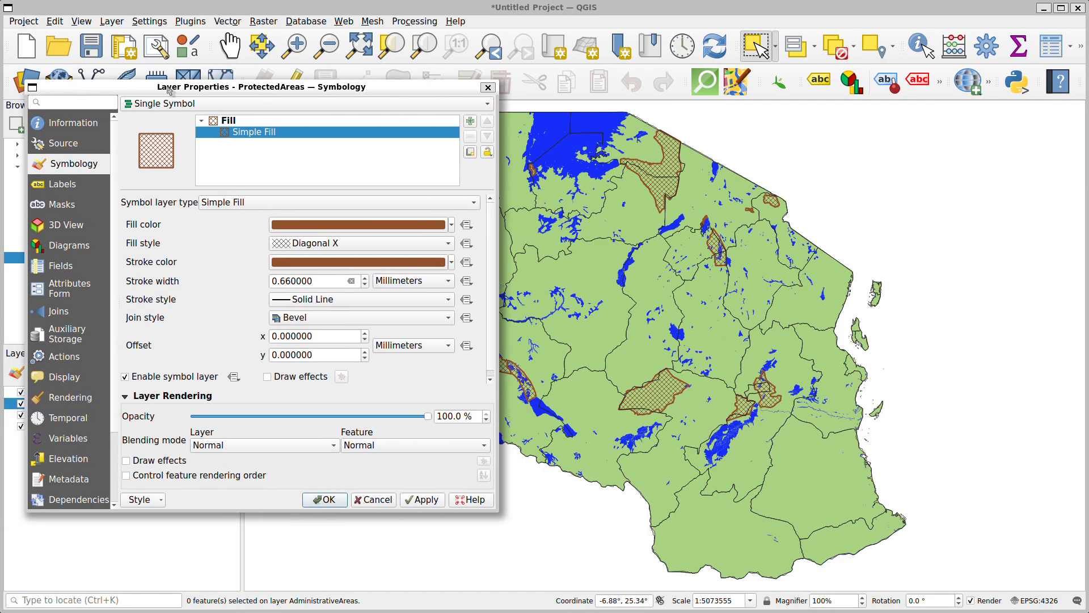
click(69, 187)
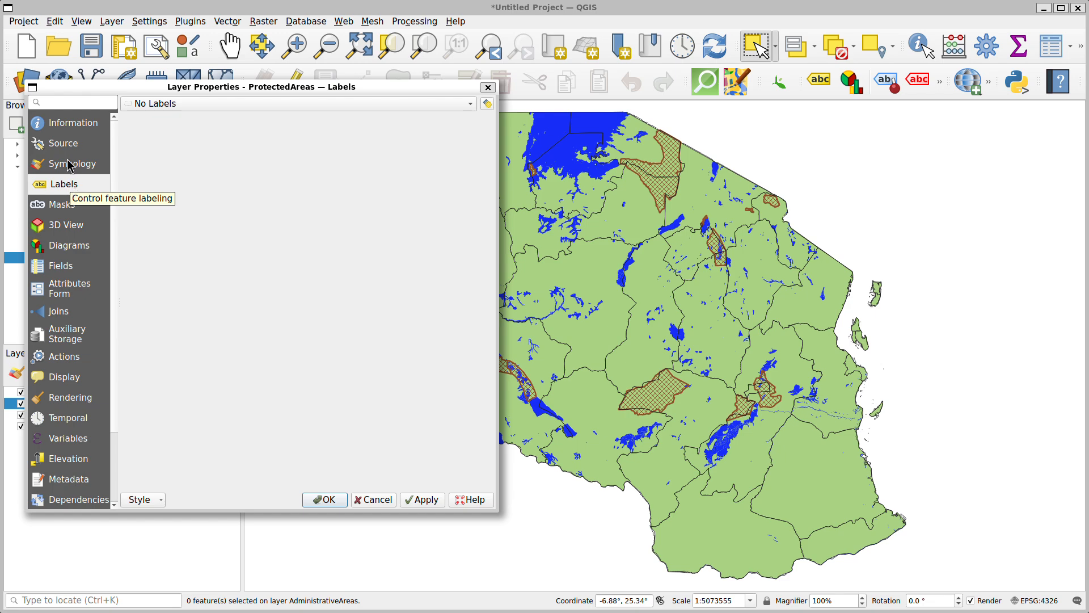
click(234, 106)
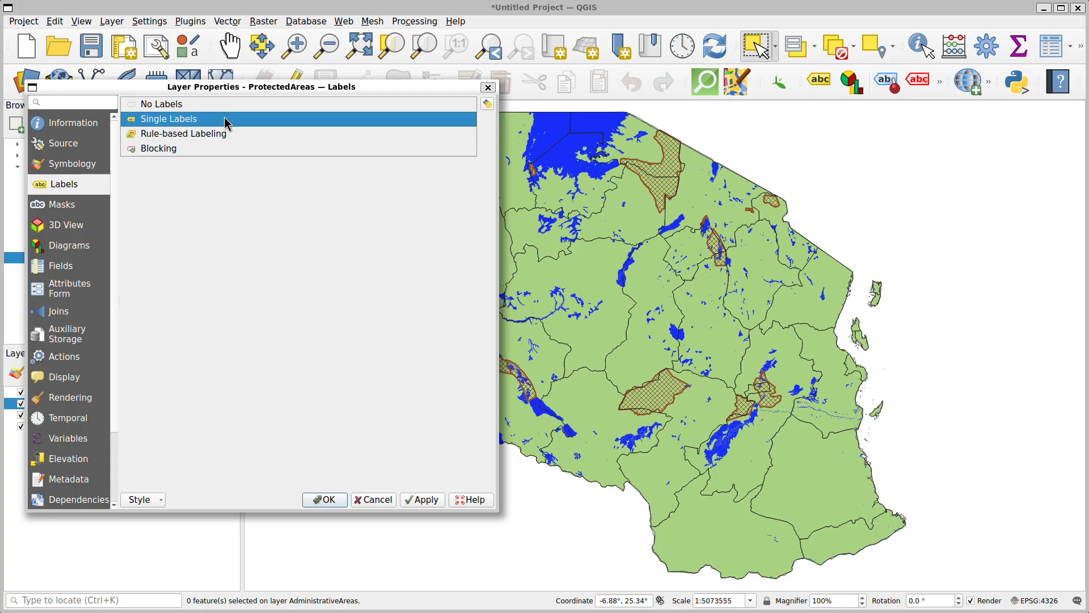
click(223, 118)
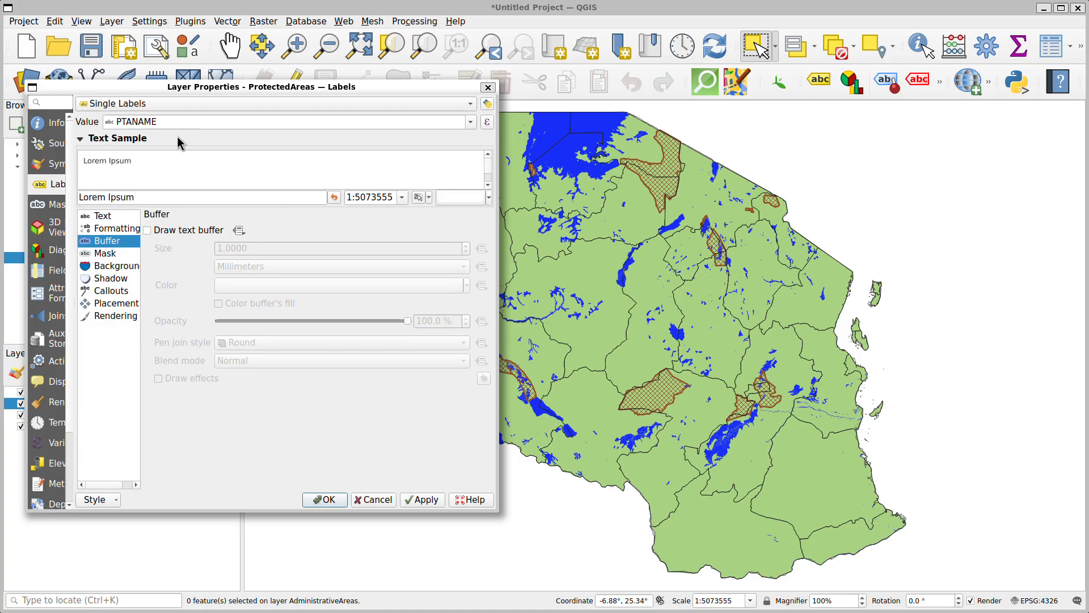
click(470, 123)
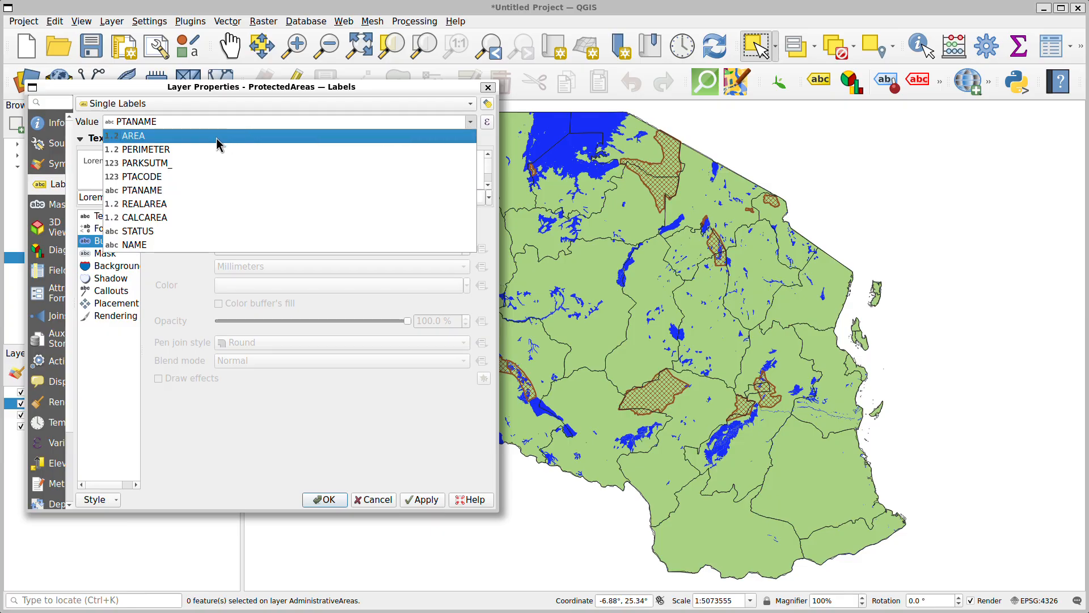
click(201, 245)
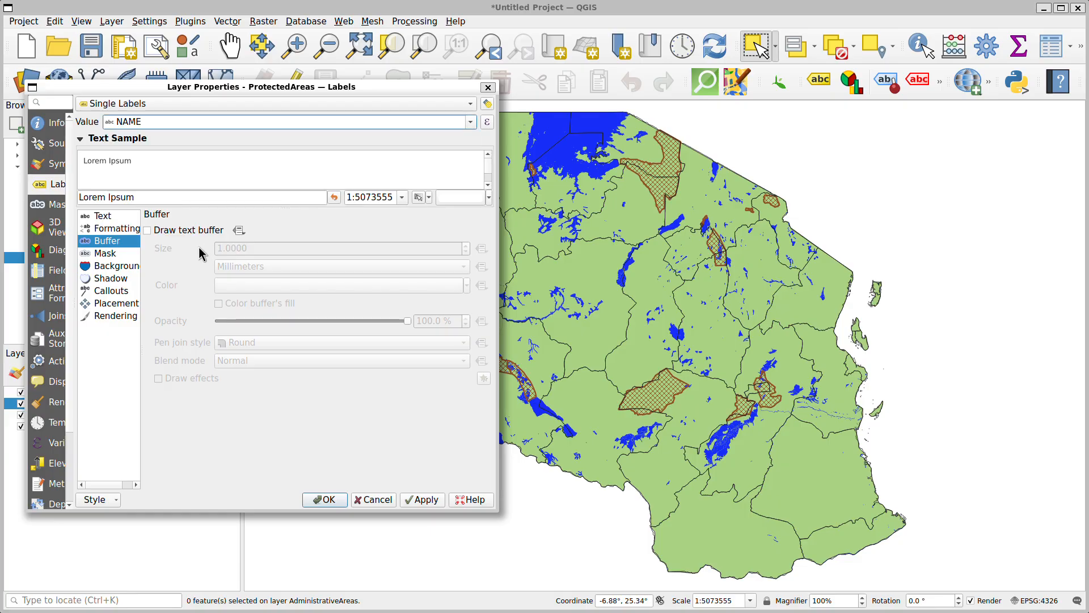
click(116, 217)
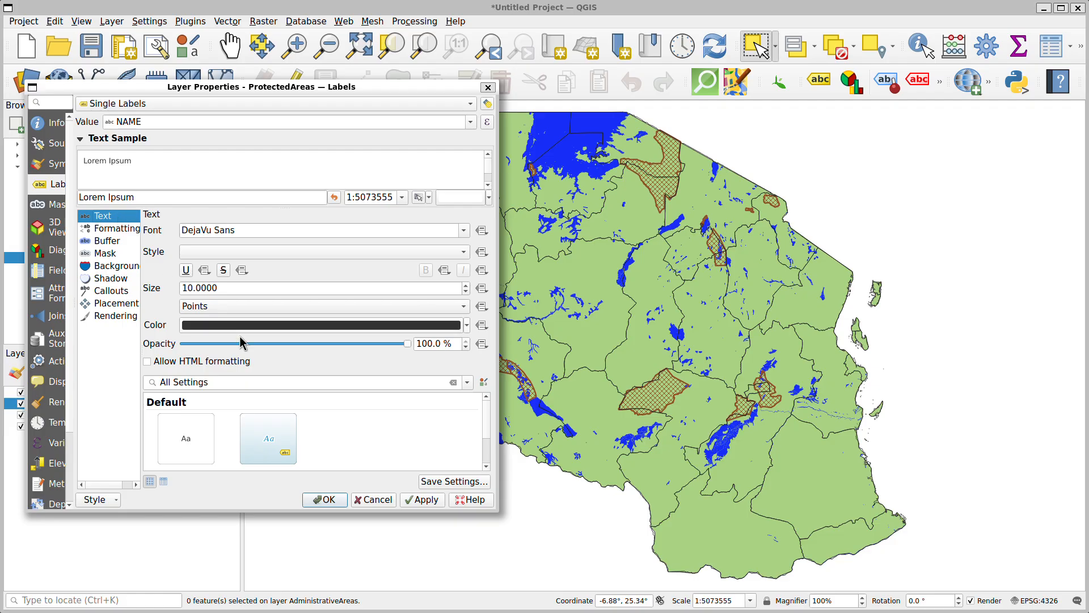
click(426, 500)
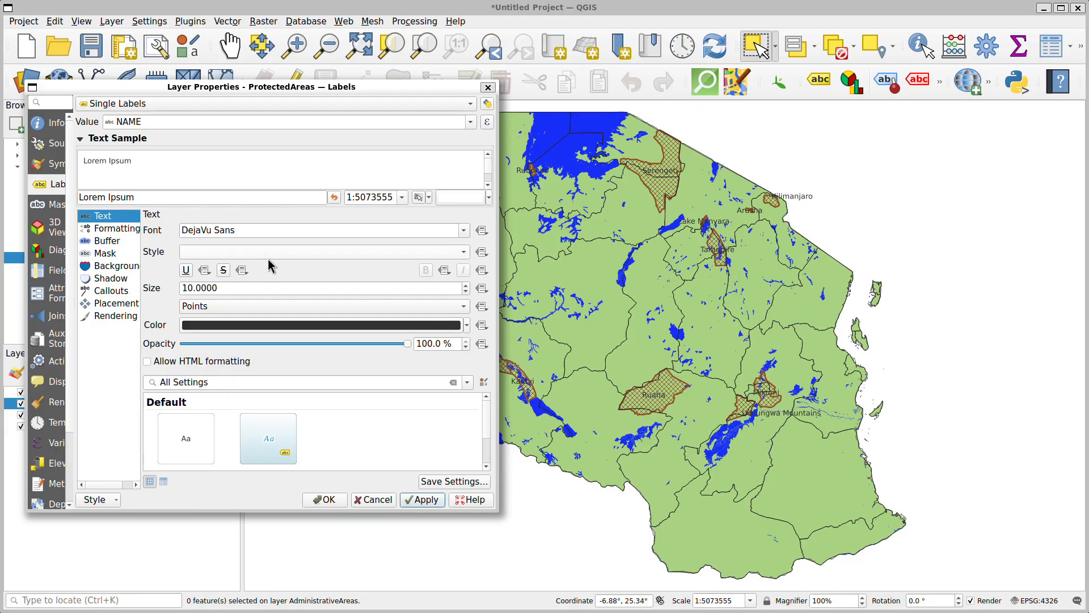
Set the park label text size to 12 points and apply it
click(466, 284)
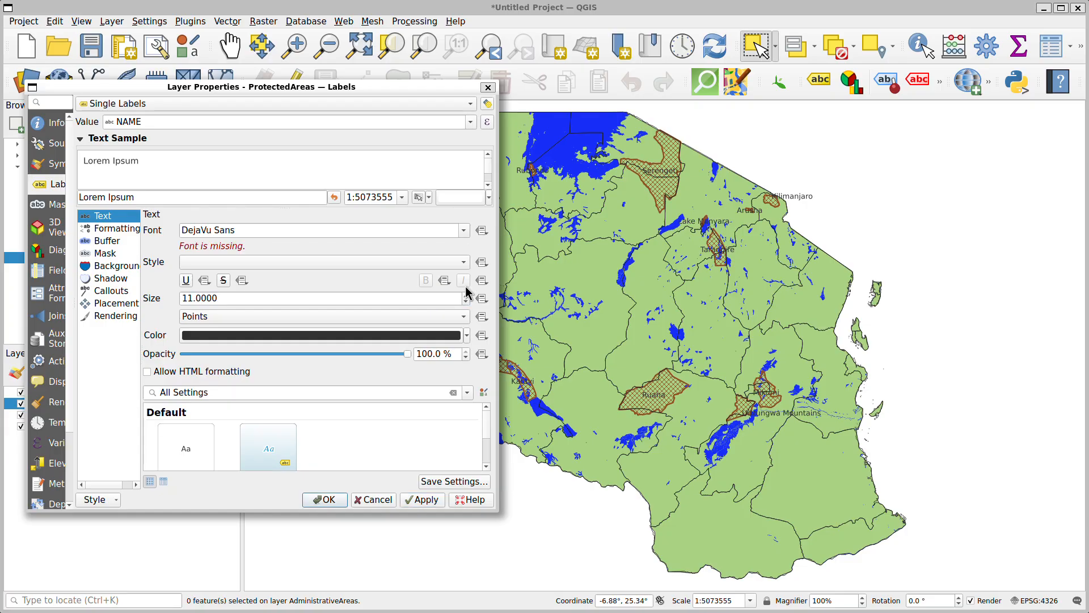
click(466, 295)
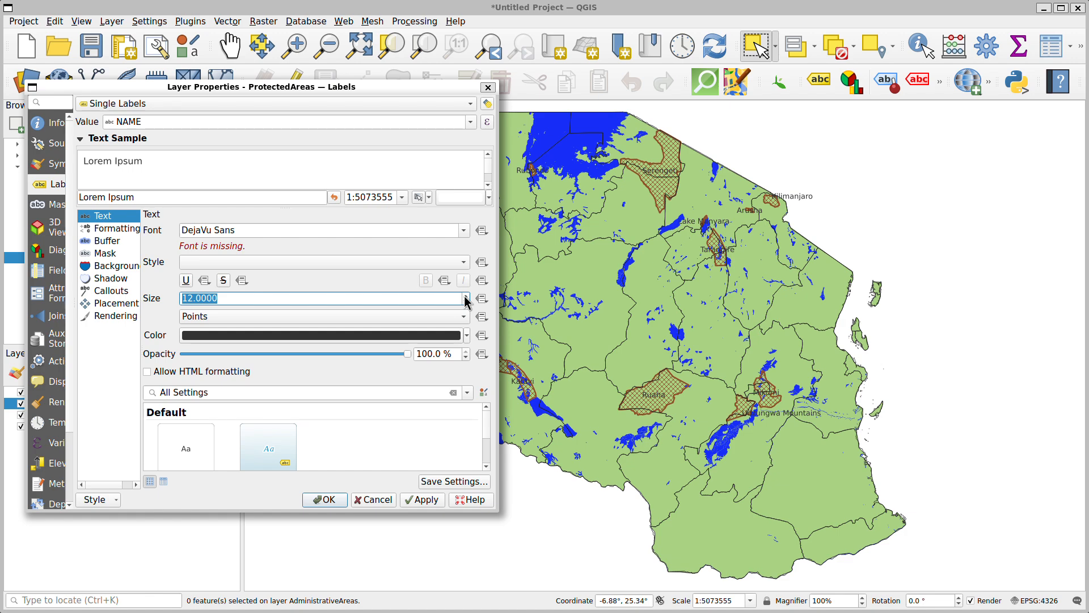
click(431, 500)
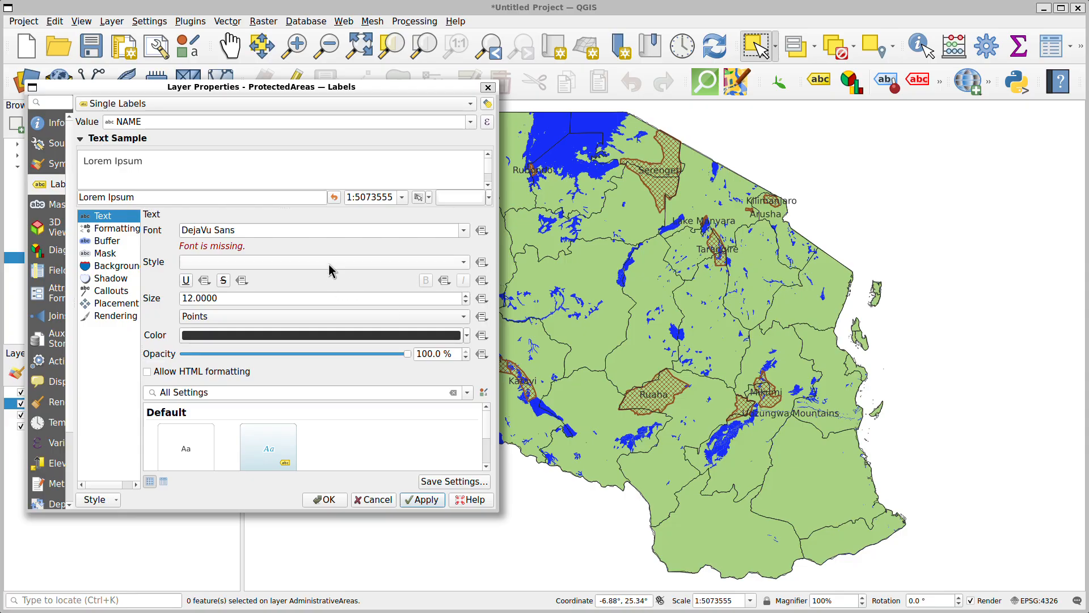
Draw a 1 mm text buffer around the park labels and apply it
click(106, 242)
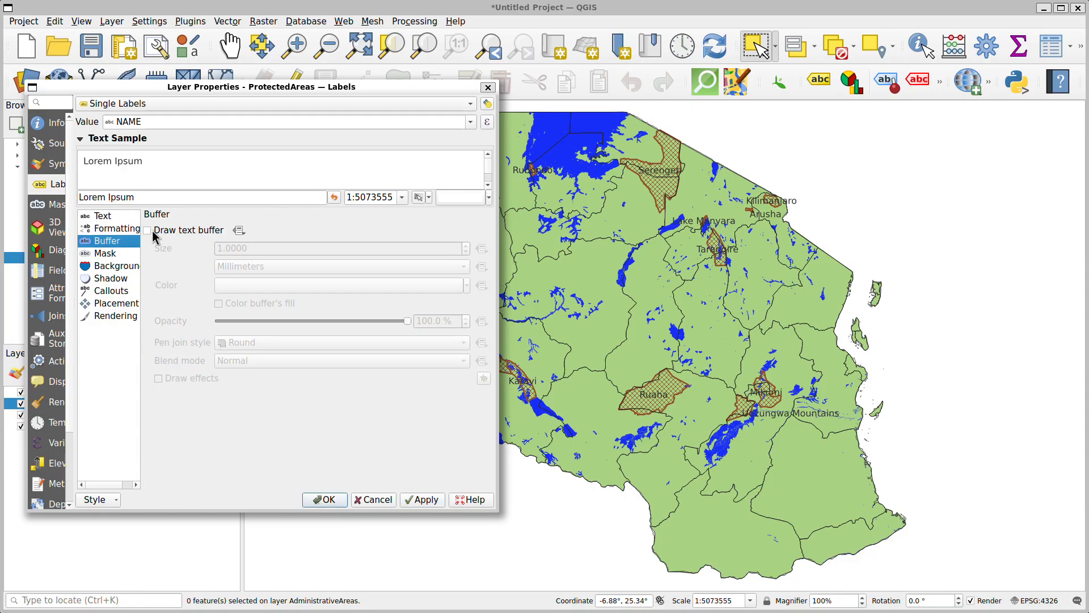
click(148, 231)
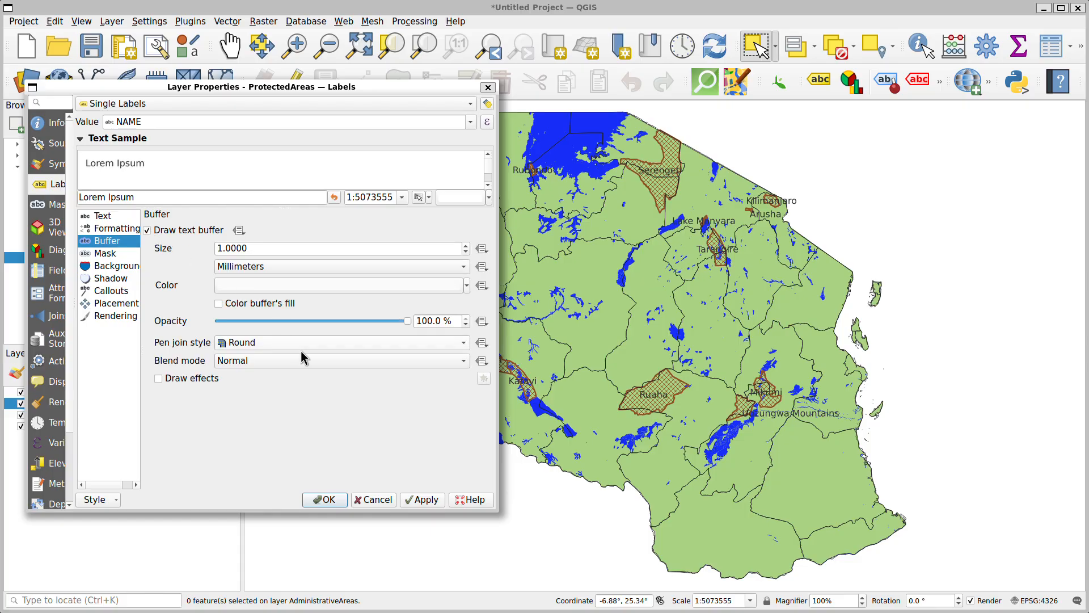
click(427, 499)
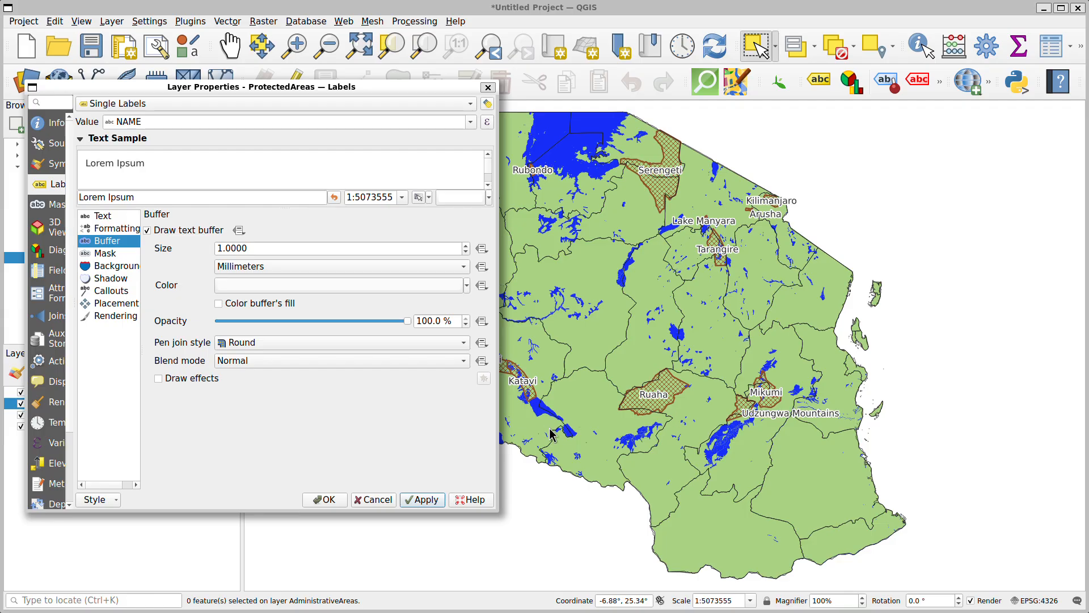
Readjust the park label text size and apply the label settings
click(102, 215)
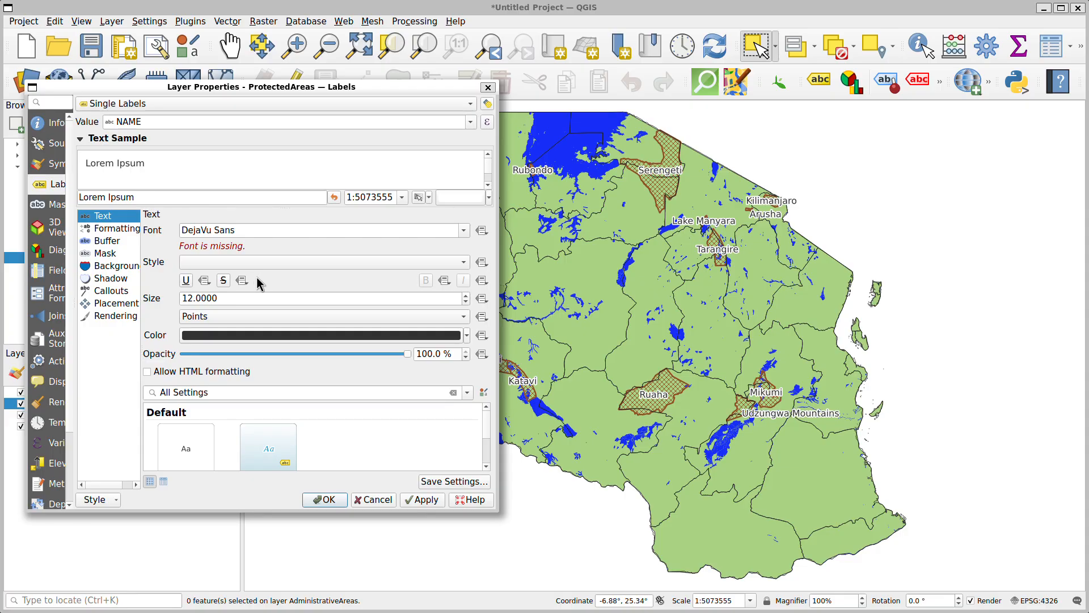
click(466, 296)
click(424, 499)
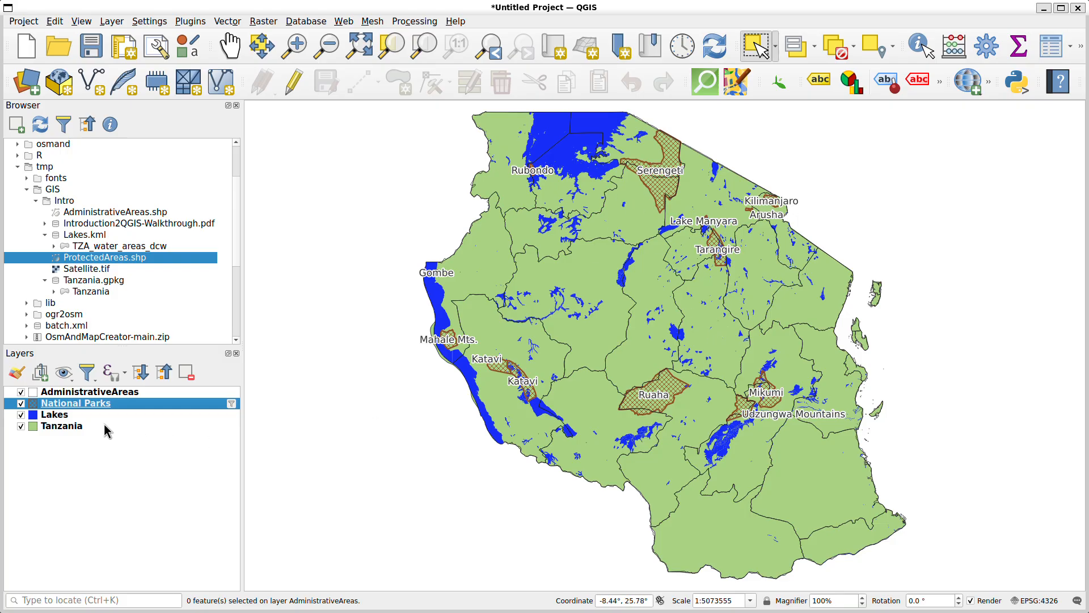
click(76, 392)
click(80, 404)
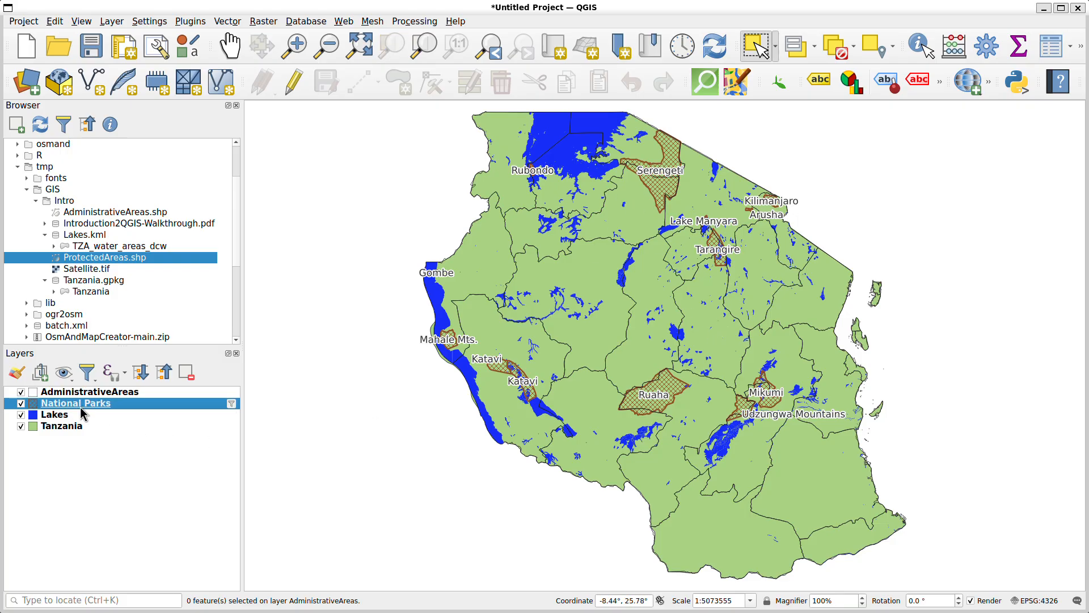
click(75, 418)
click(83, 427)
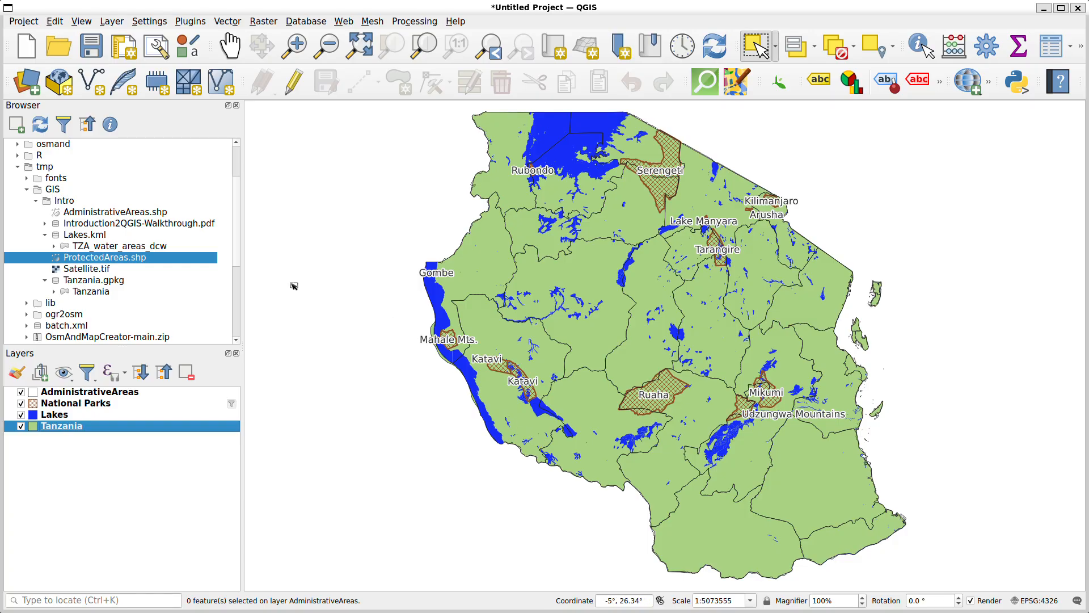
click(113, 490)
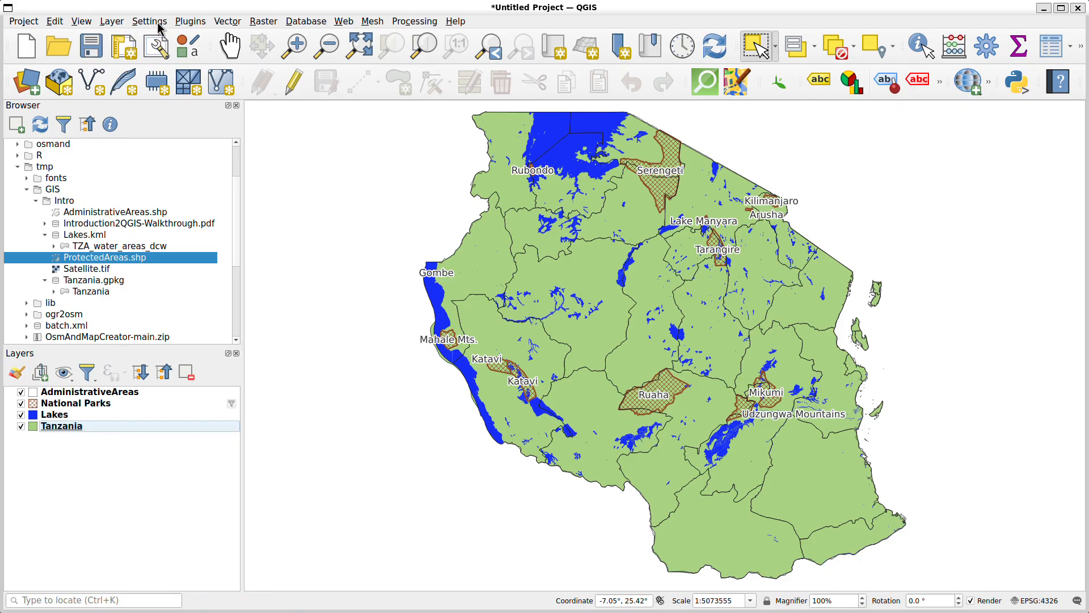
Start adding a delimited text layer and choose Diospyros.txt from the Intro folder as its input file
click(114, 25)
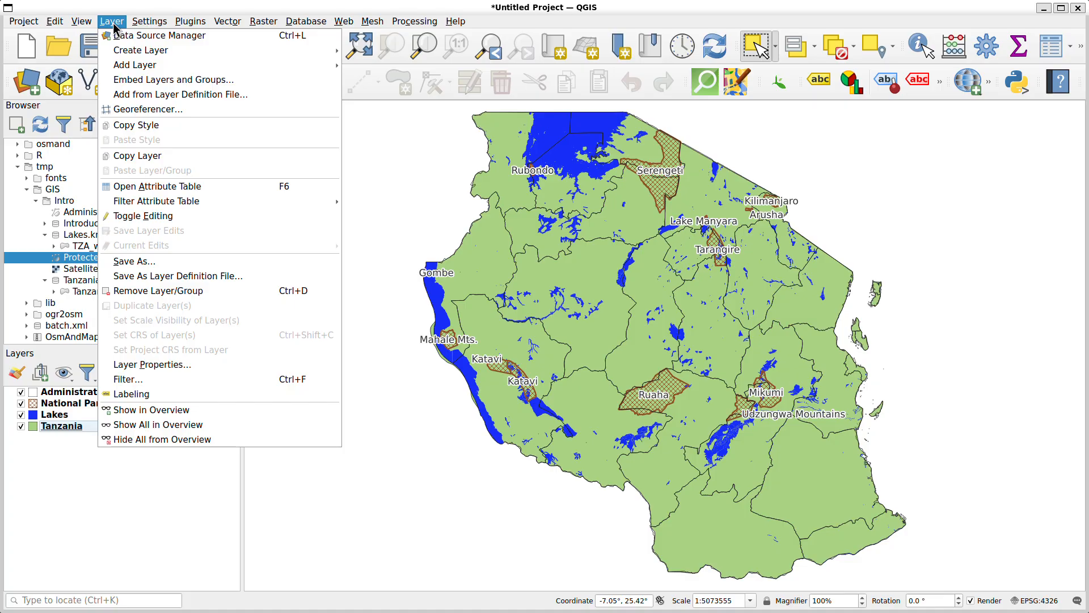
mouse_move(117, 67)
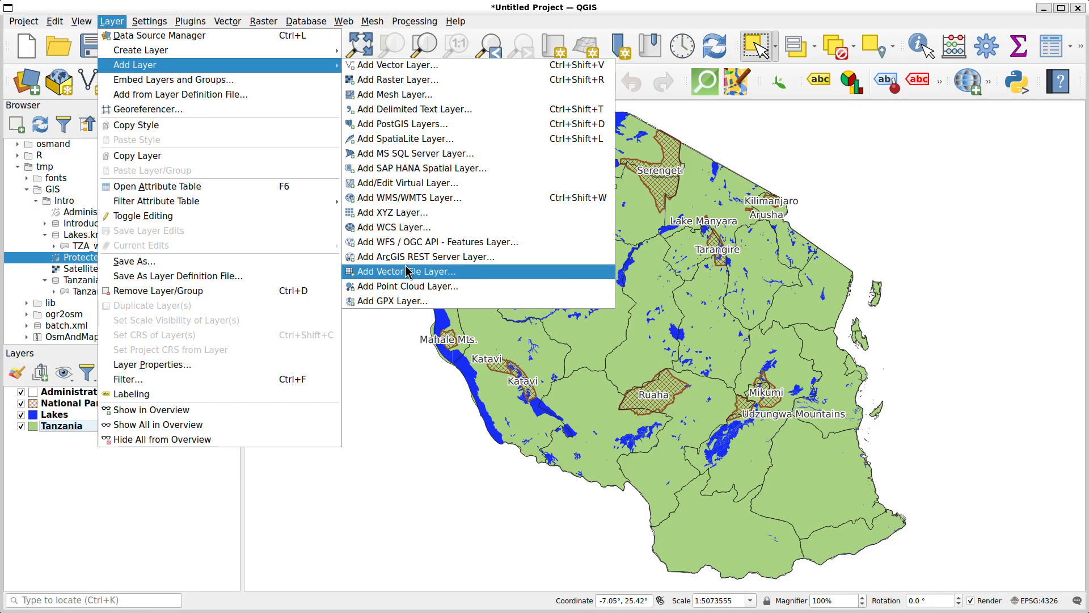
click(406, 112)
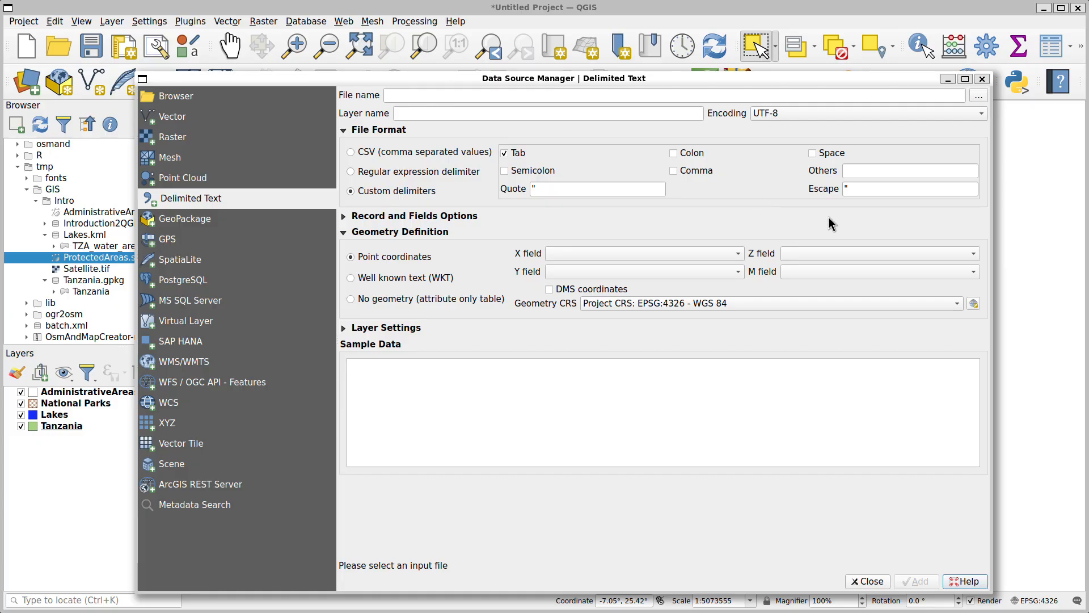
click(978, 95)
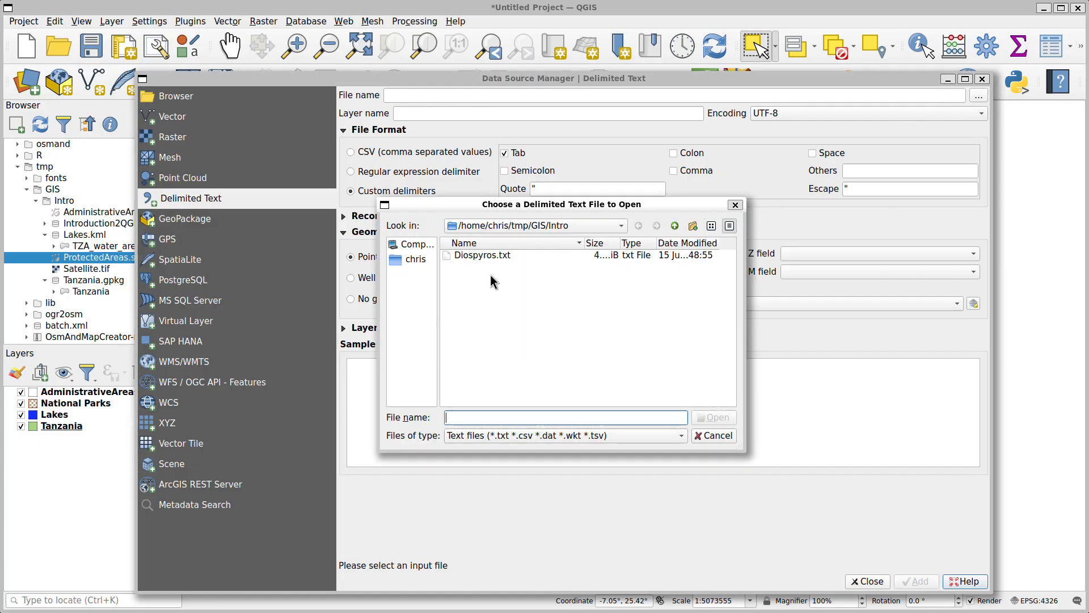
click(479, 256)
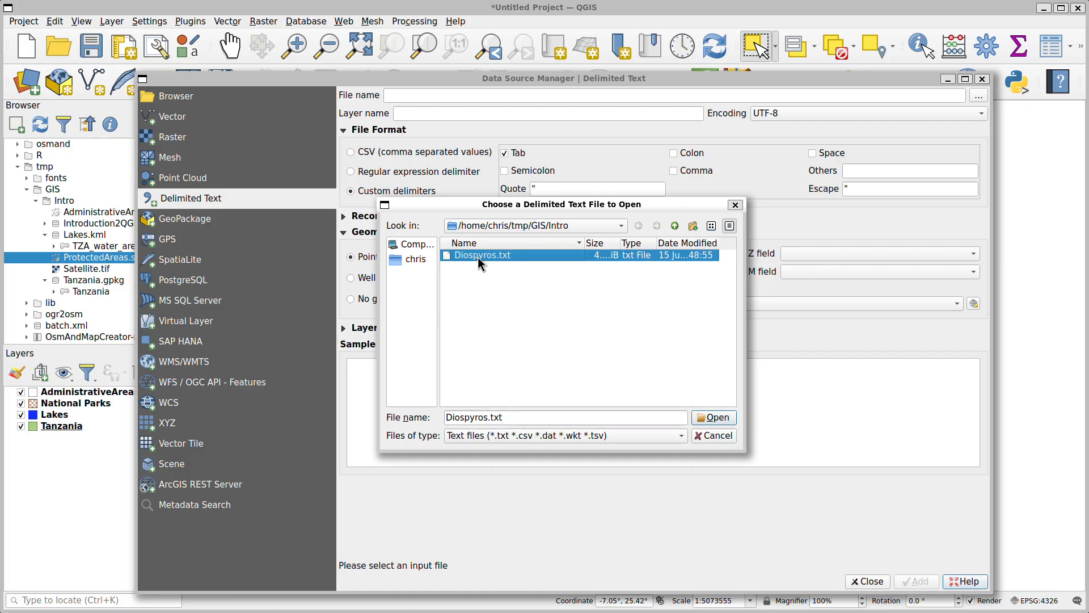
click(714, 418)
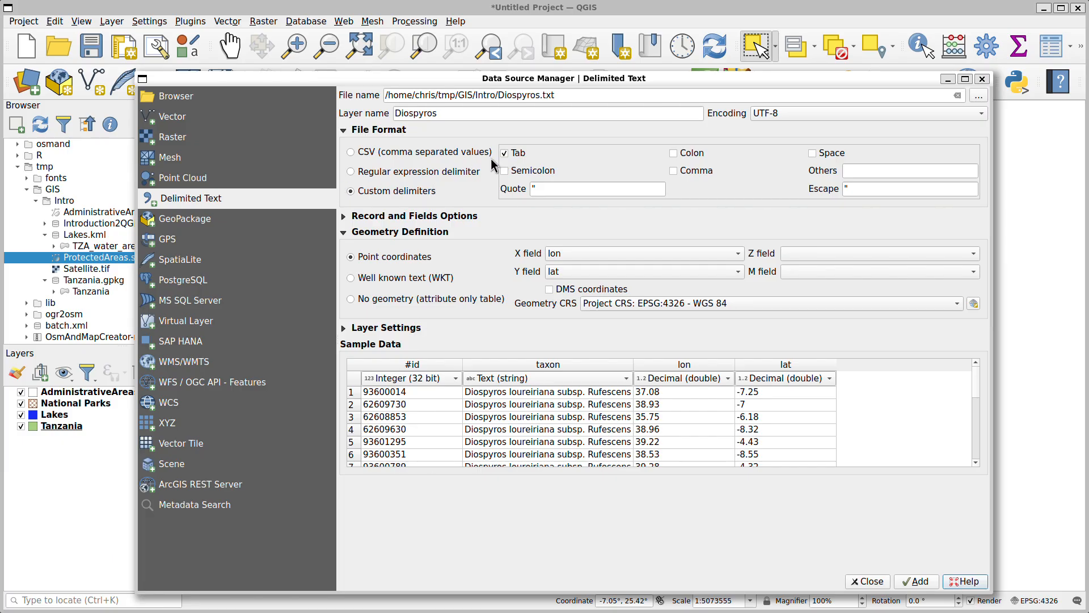
Try the CSV format on the Diospyros sample data, then return to custom delimiters with Tab enabled
click(351, 152)
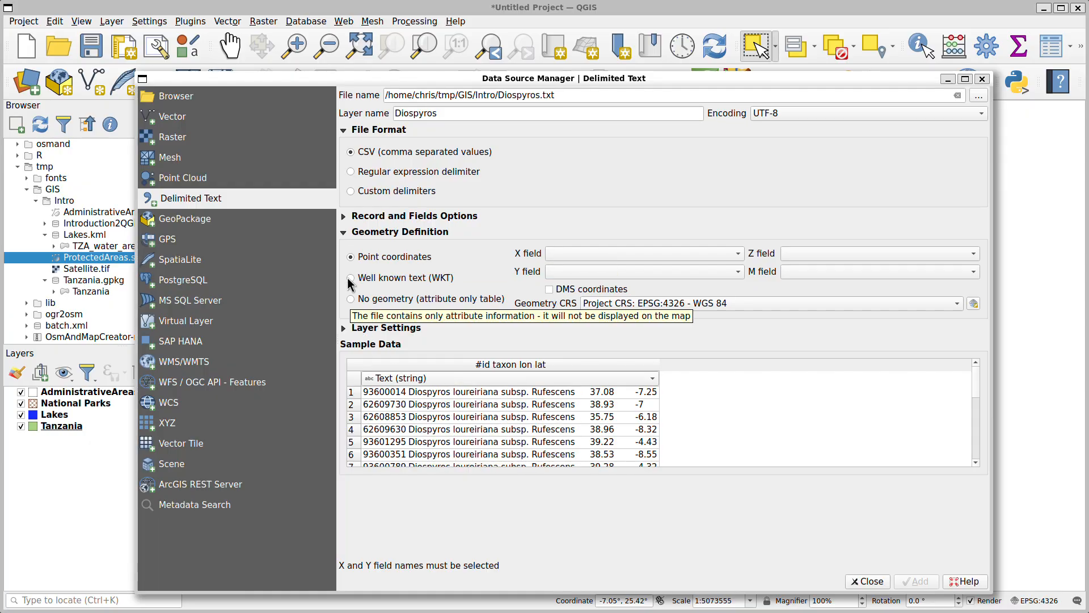
click(354, 193)
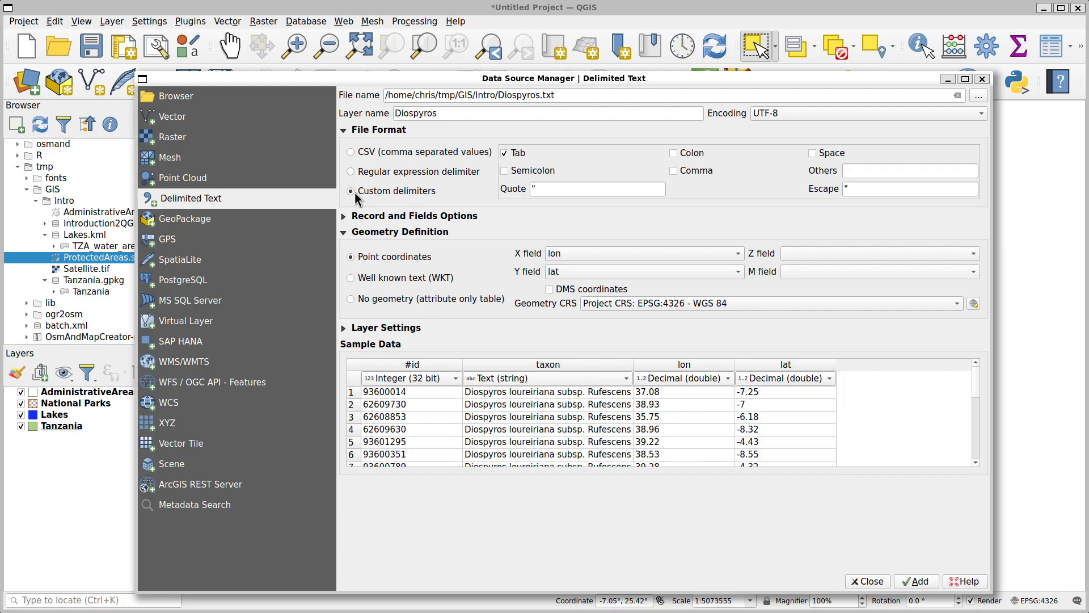
click(515, 155)
click(518, 156)
Add the Diospyros point layer to the map with EPSG:4326 - WGS 84 as its geometry CRS
click(789, 306)
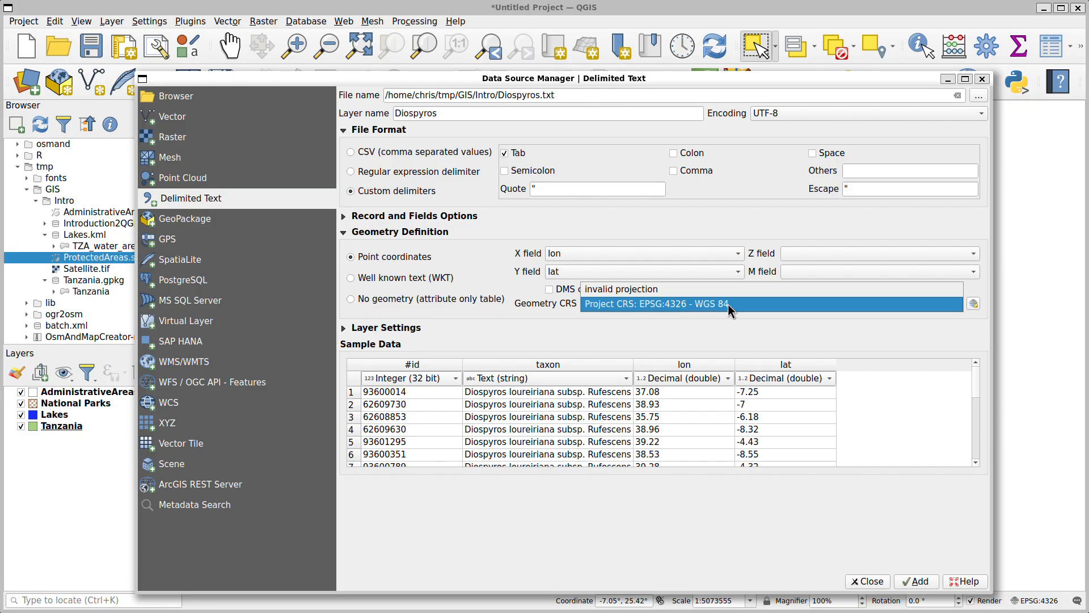
click(744, 306)
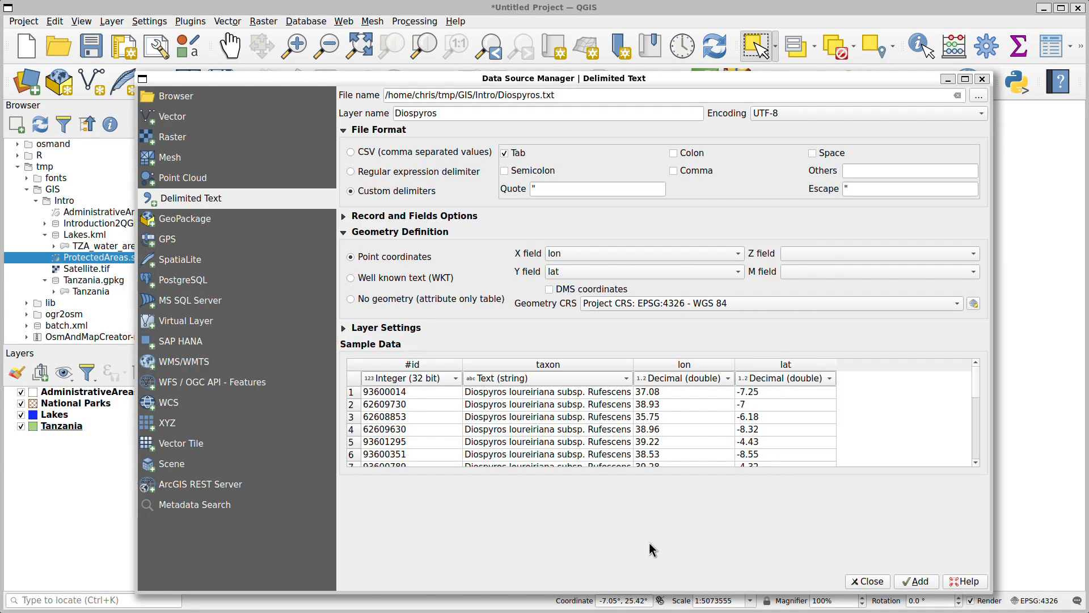
click(916, 582)
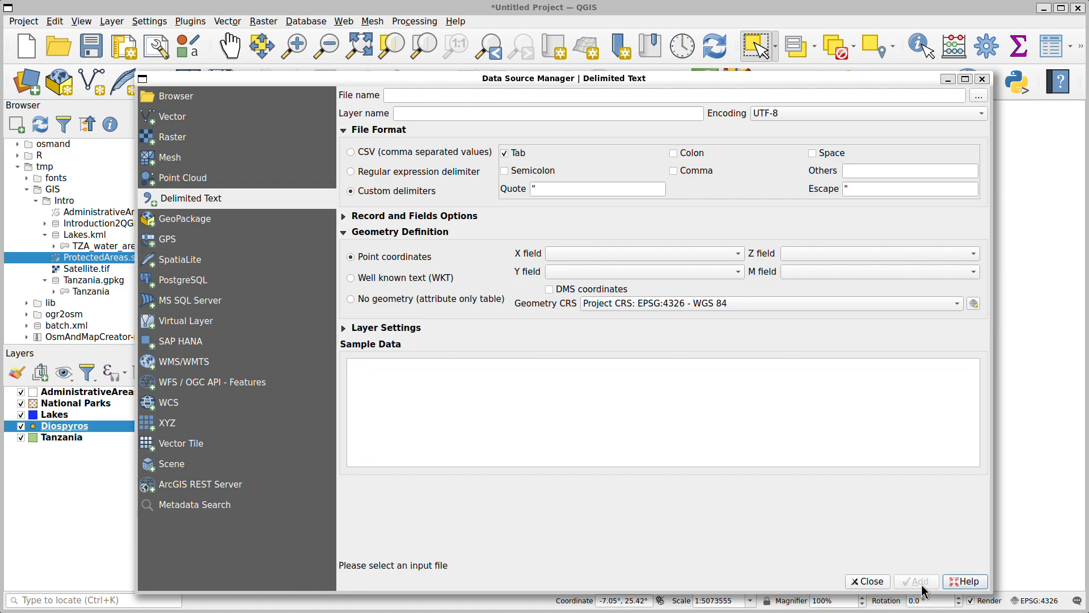
click(867, 581)
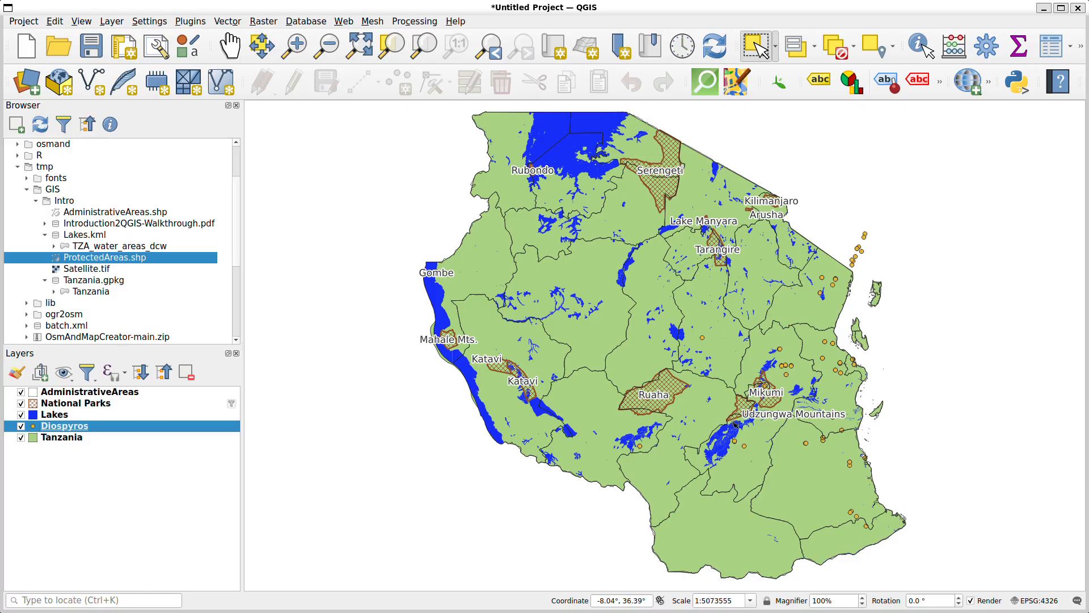
Set the Diospyros layer's marker size to 4 mm and apply the symbology
double_click(68, 426)
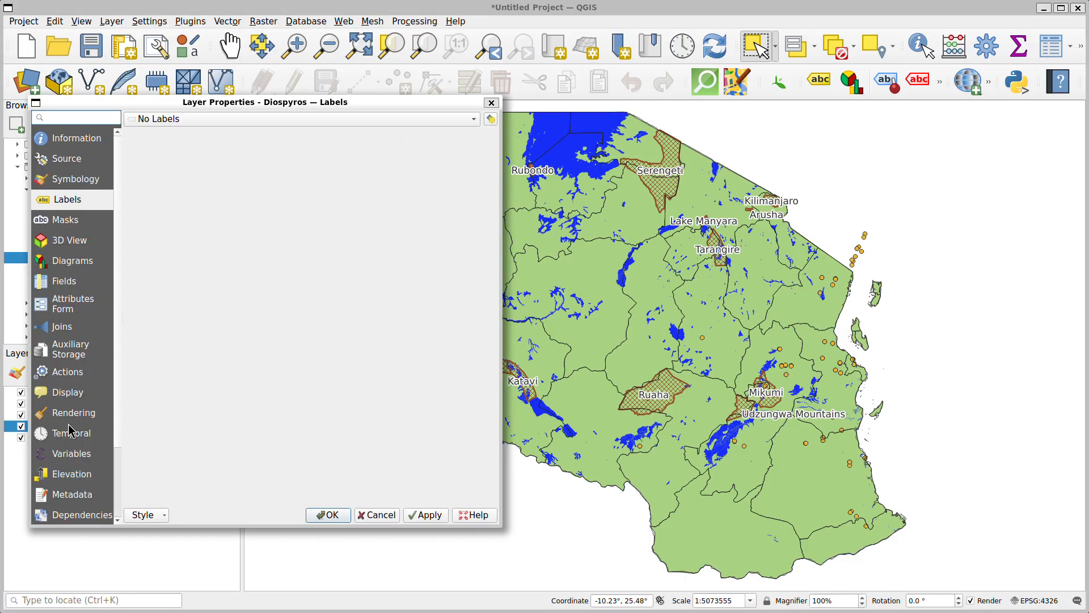
click(66, 180)
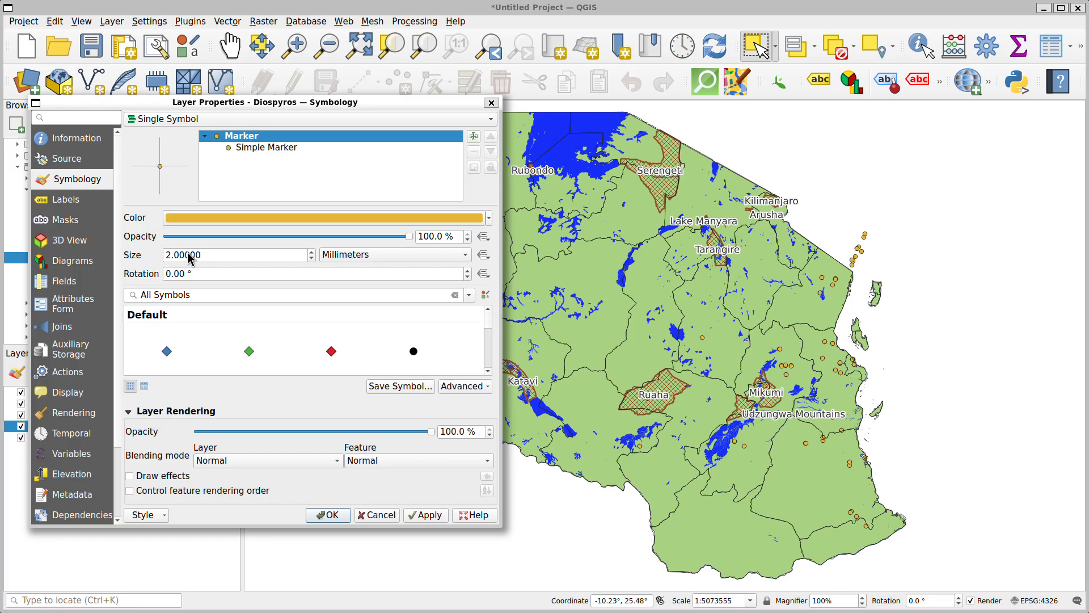
drag(211, 255, 177, 255)
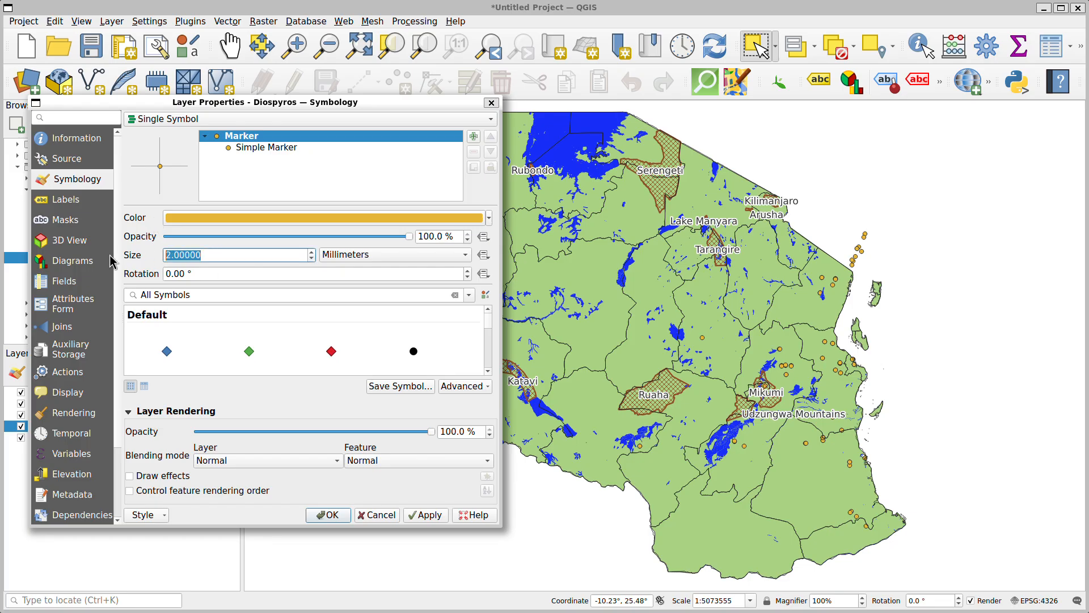
text(4)
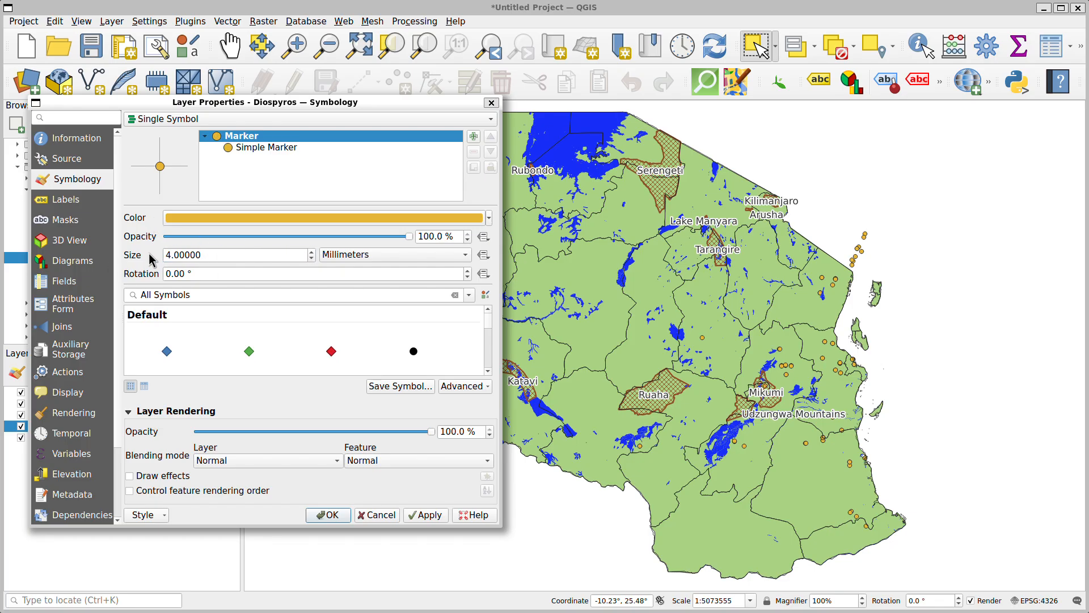
click(428, 517)
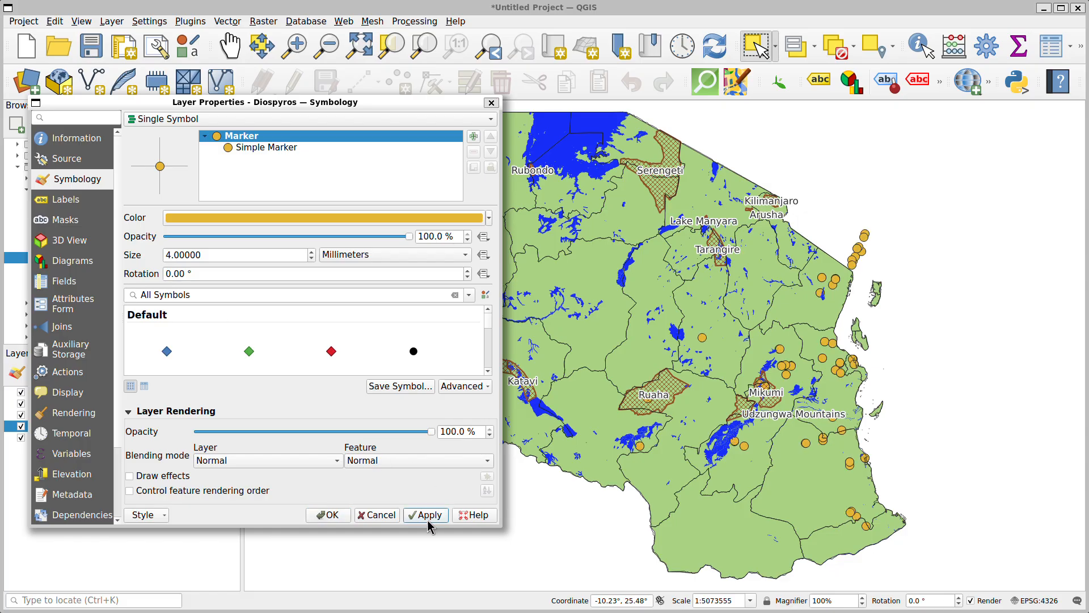
click(321, 515)
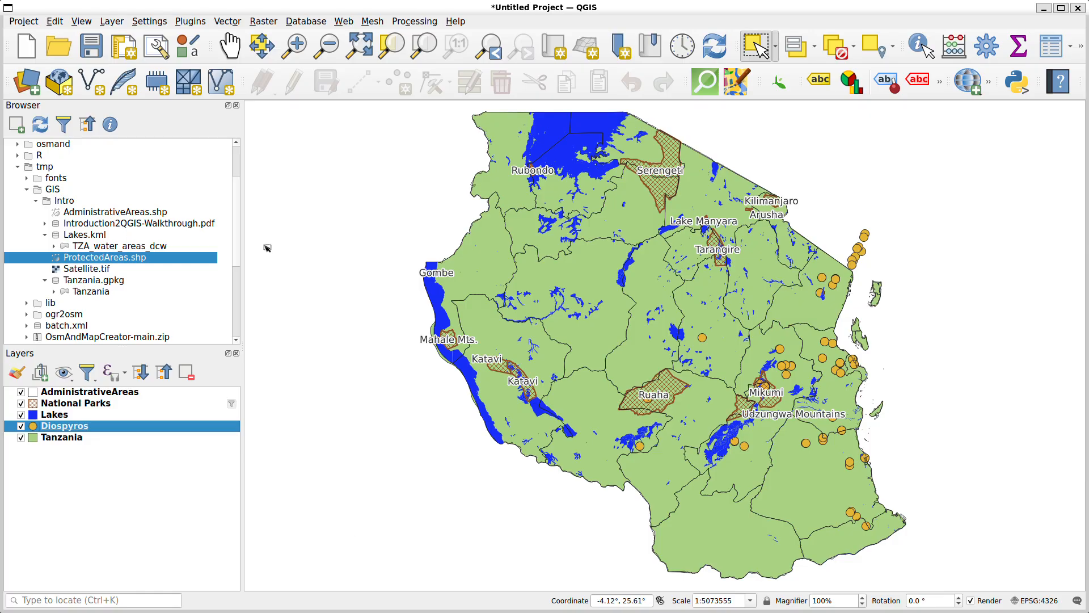
Select by location the Diospyros points that intersect the Tanzania layer, creating a new selection
click(293, 47)
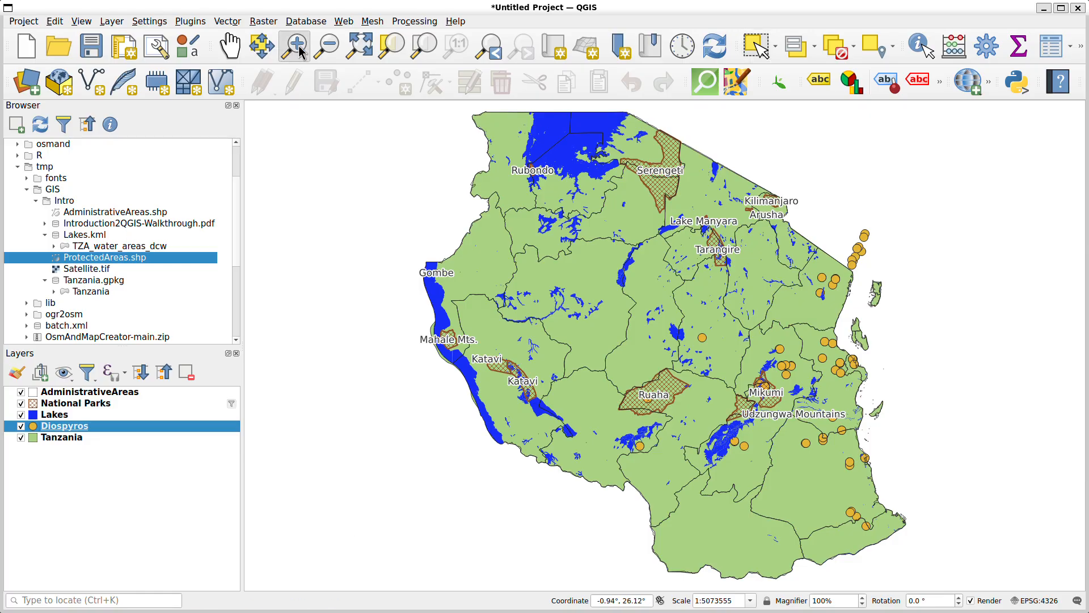
drag(916, 178, 770, 338)
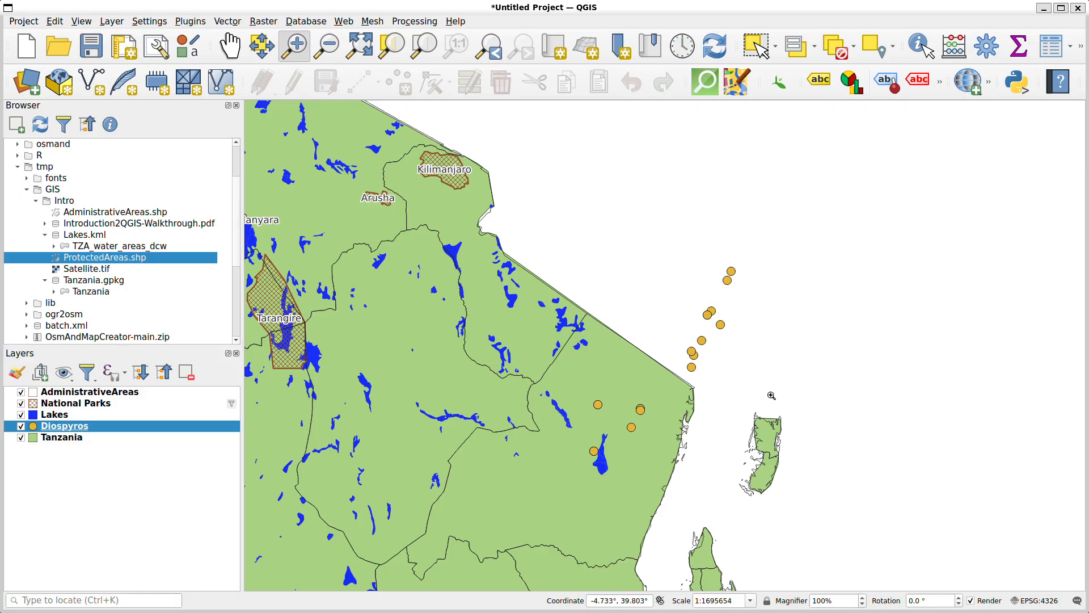
click(365, 50)
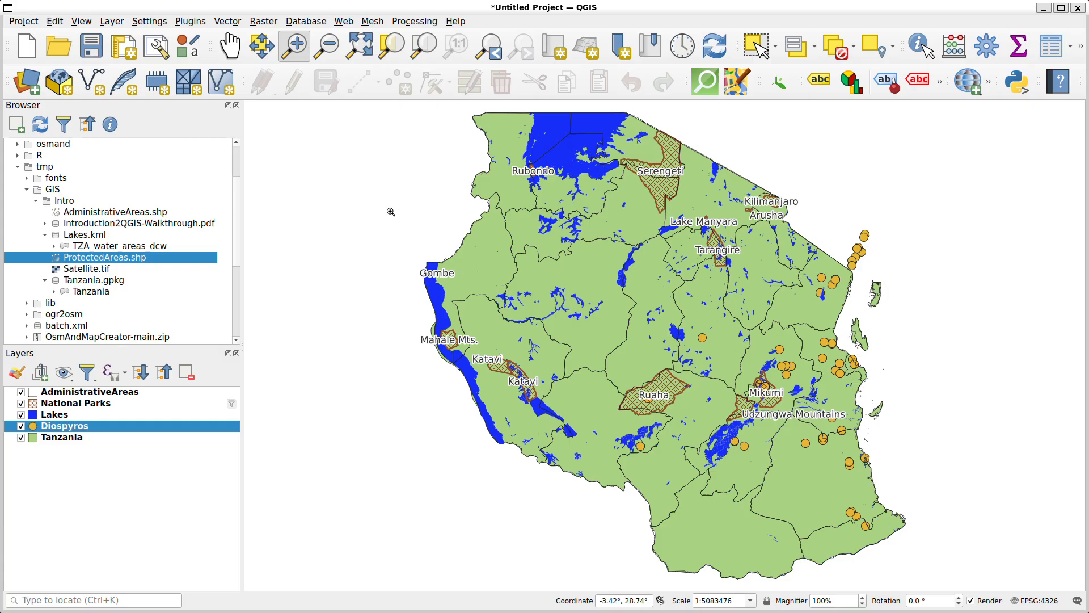
click(229, 22)
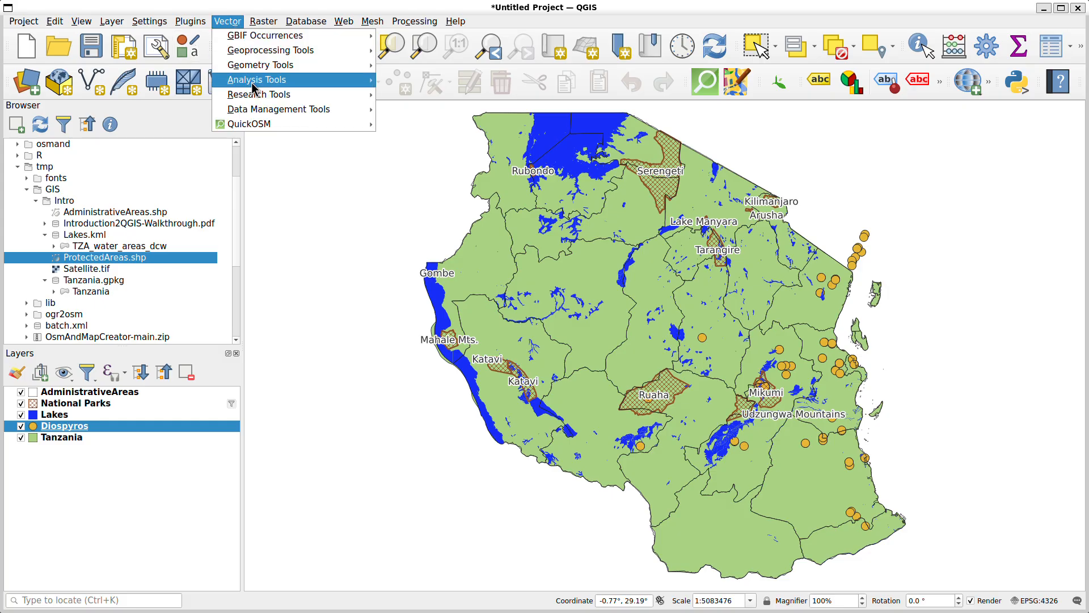
mouse_move(260, 100)
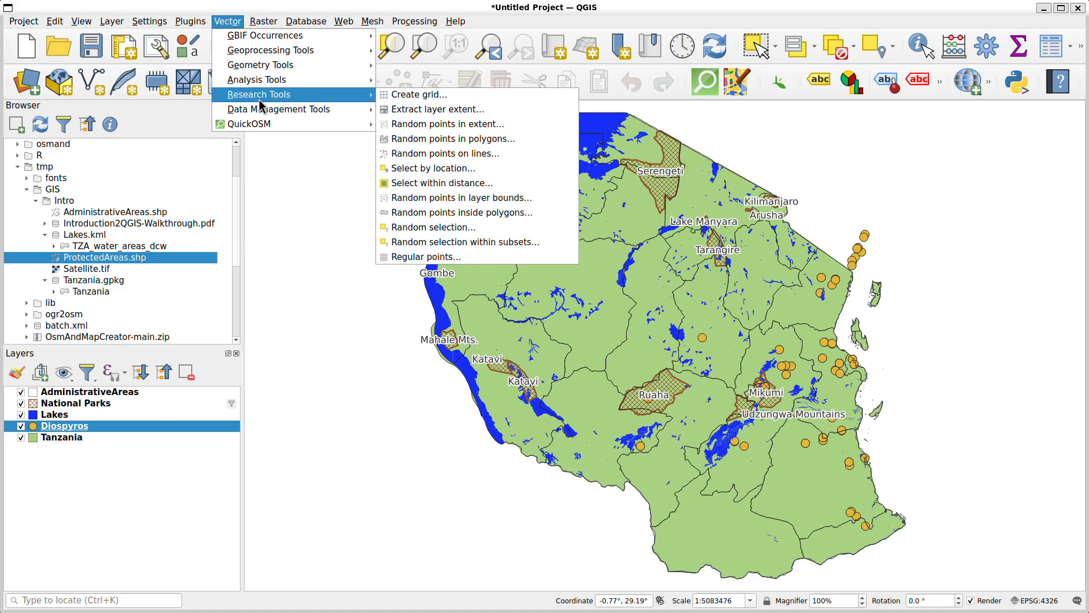
click(426, 173)
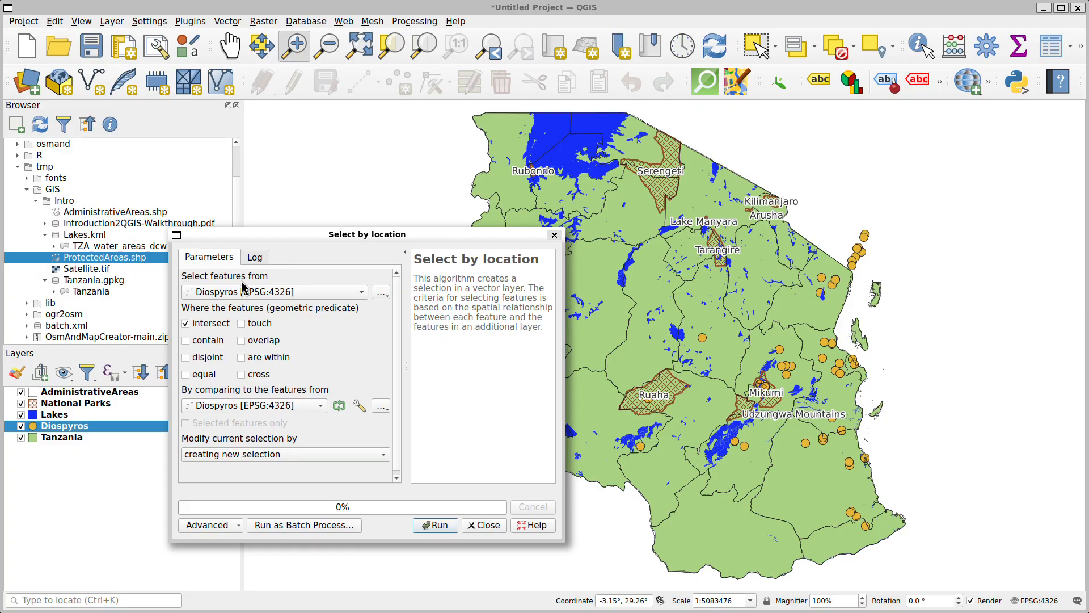
click(232, 406)
click(233, 448)
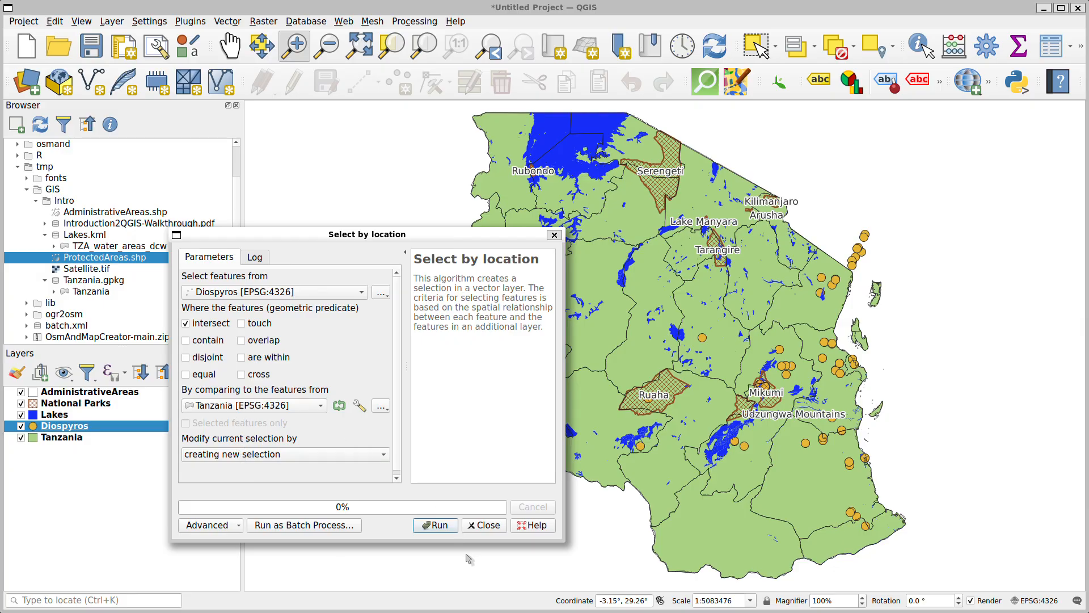
click(435, 525)
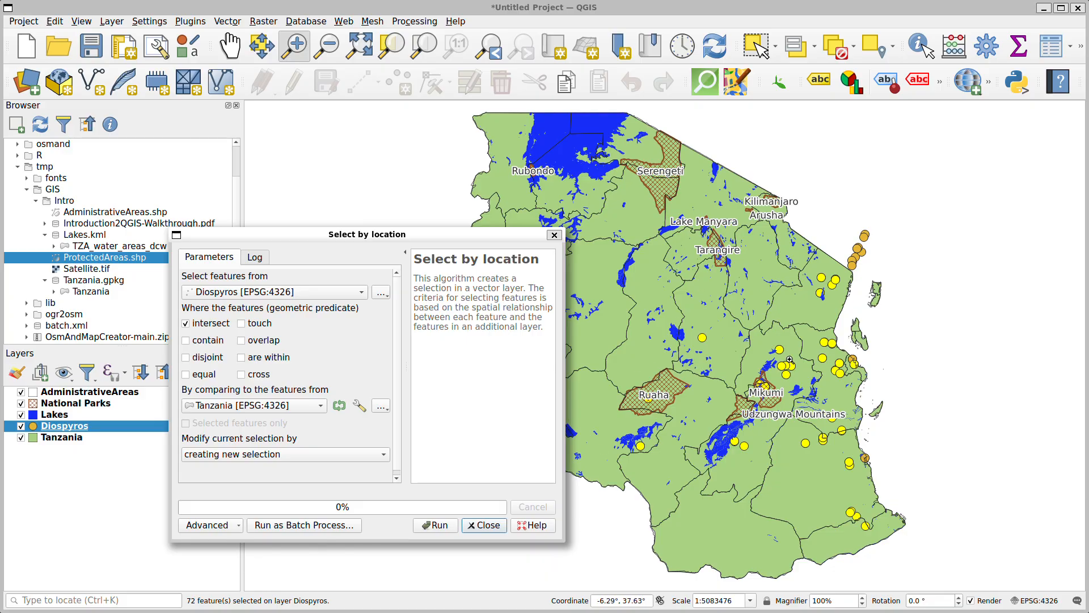
click(554, 234)
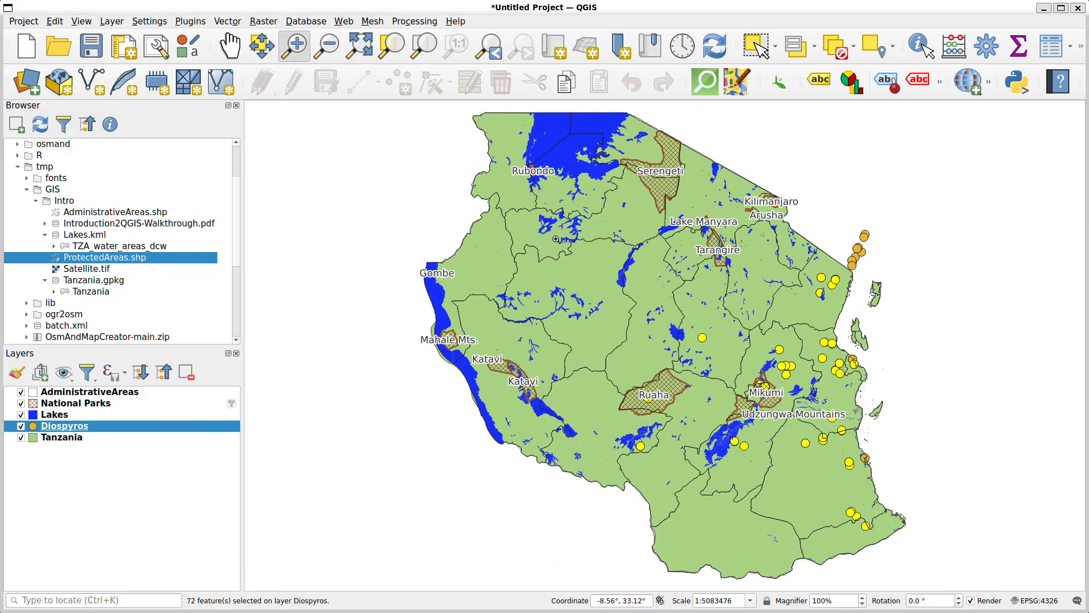
Examine the coastal Diospyros points up close against the Tanzania and AdministrativeAreas boundaries
click(298, 50)
drag(891, 317, 800, 393)
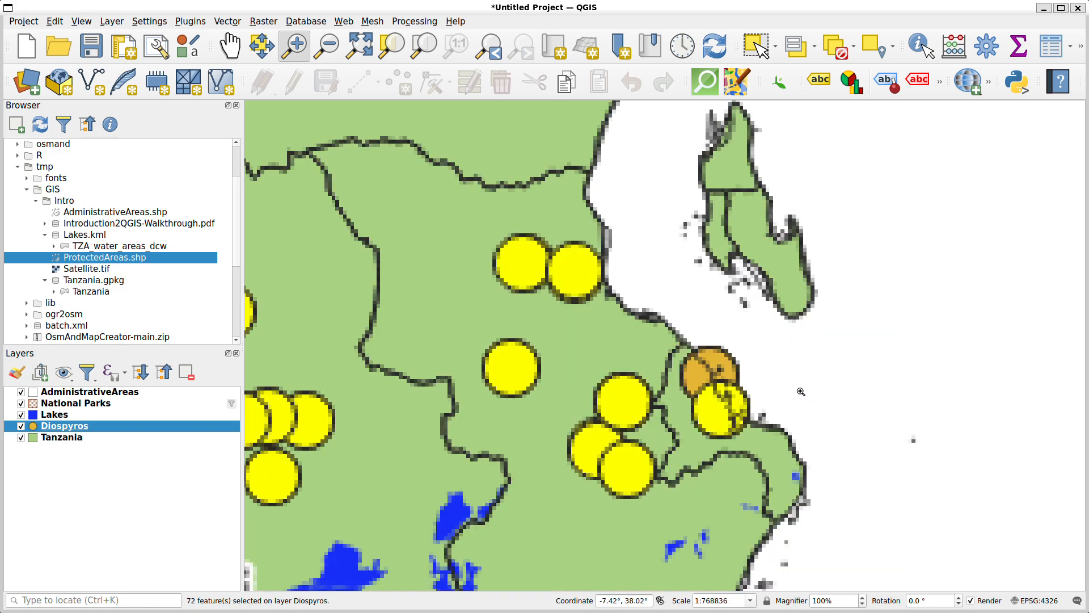
drag(780, 332, 588, 481)
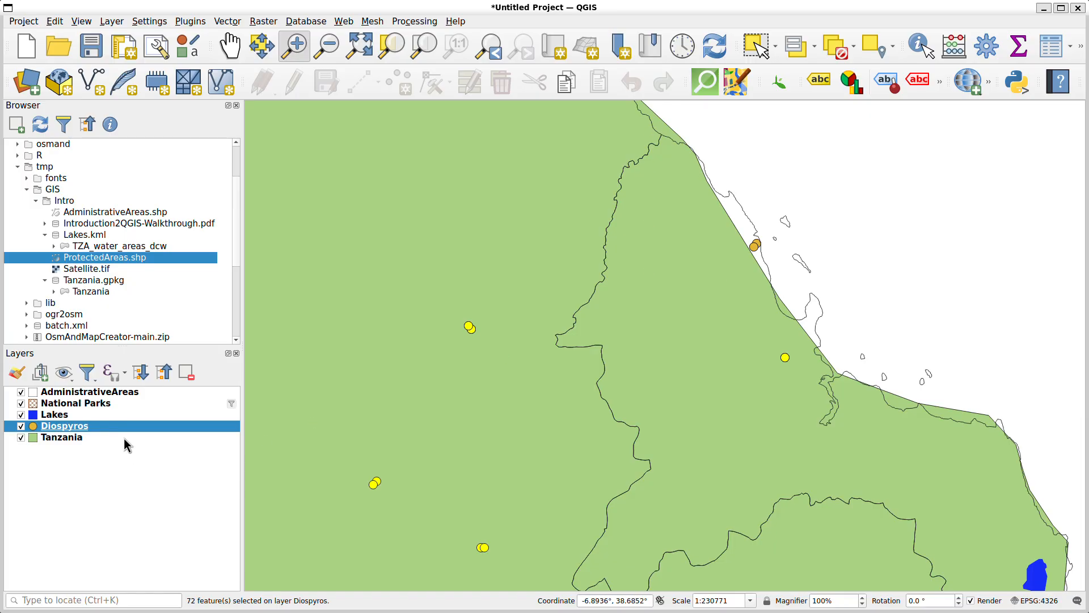
click(127, 394)
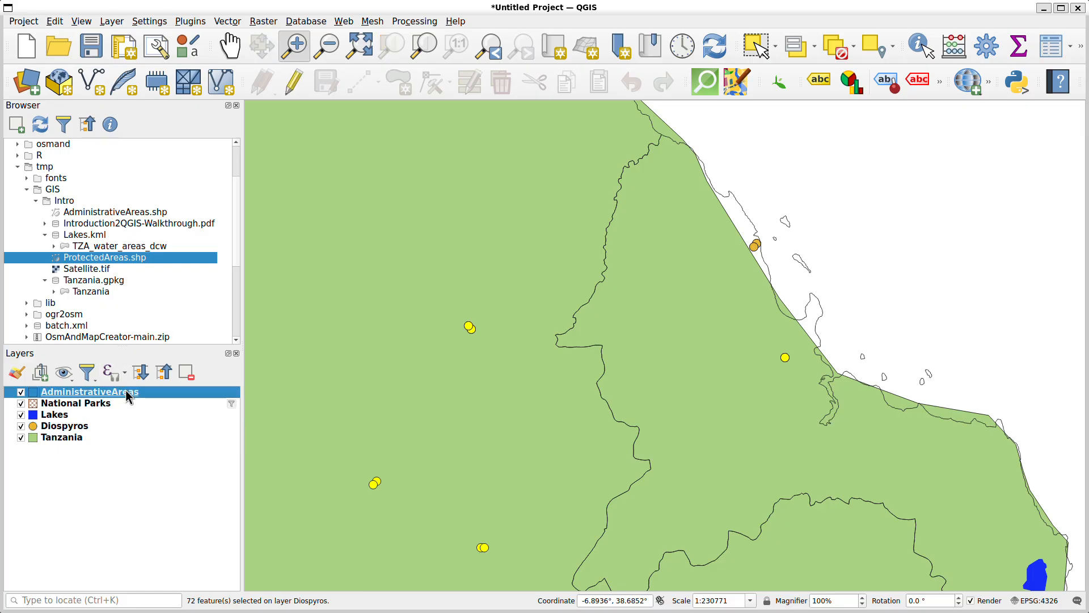
click(92, 440)
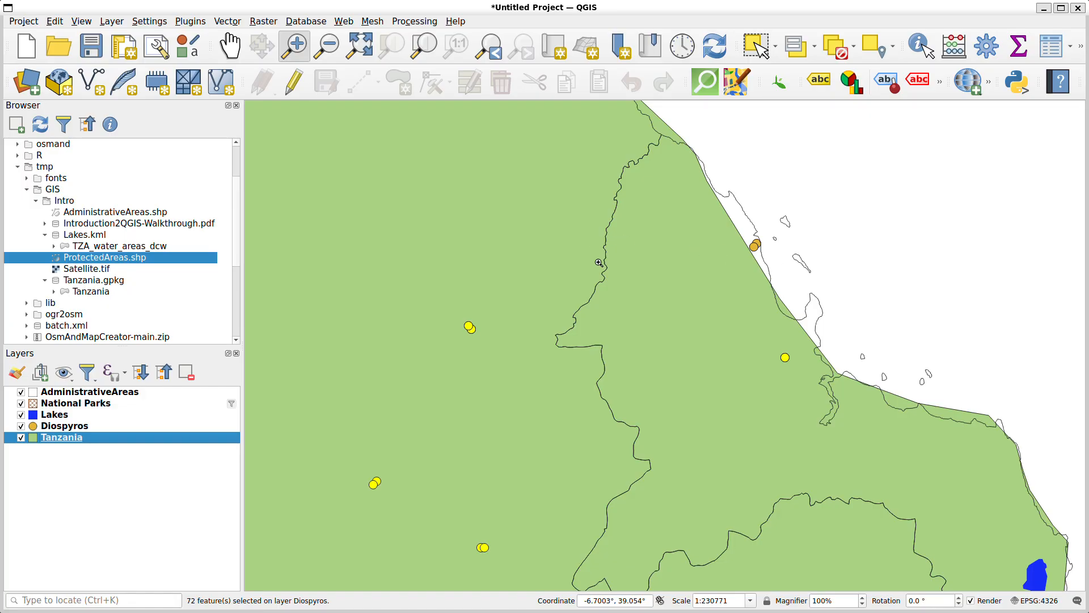
Select by location the Diospyros points that intersect the AdministrativeAreas layer, creating a new selection
click(228, 21)
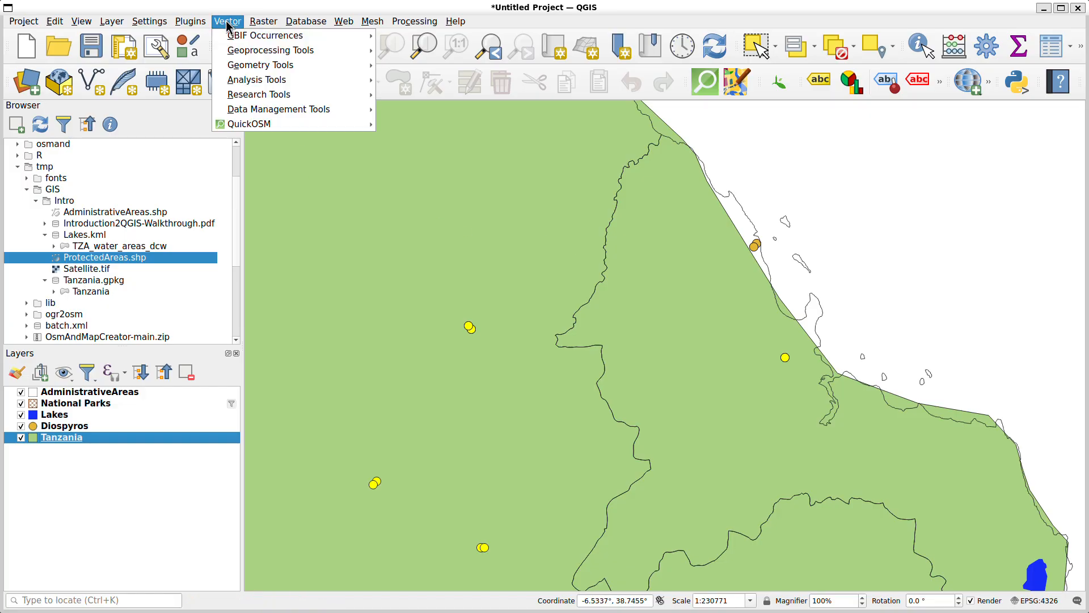
mouse_move(259, 99)
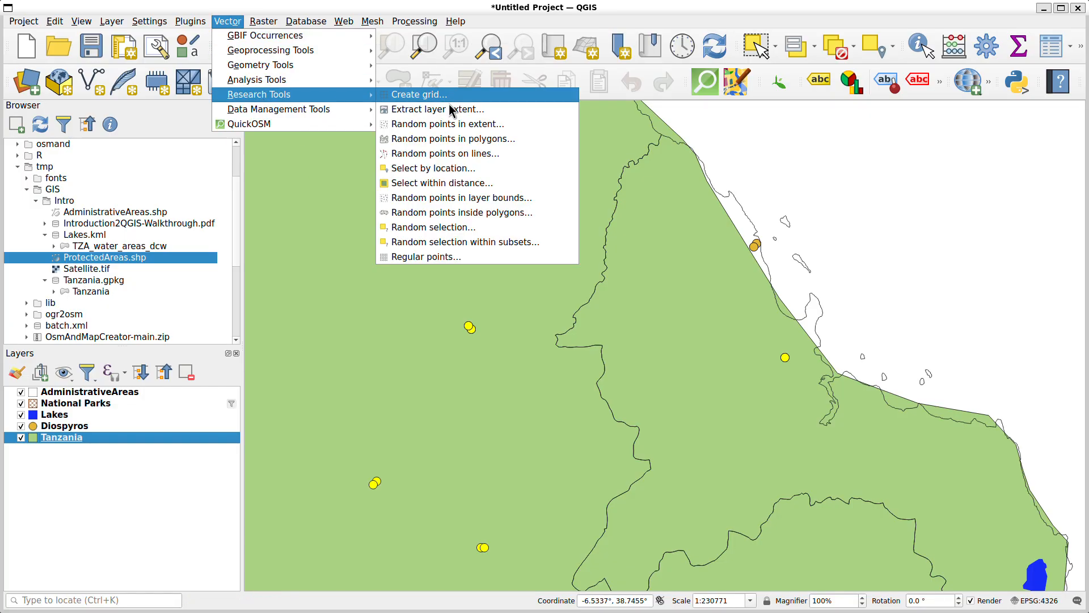
click(430, 169)
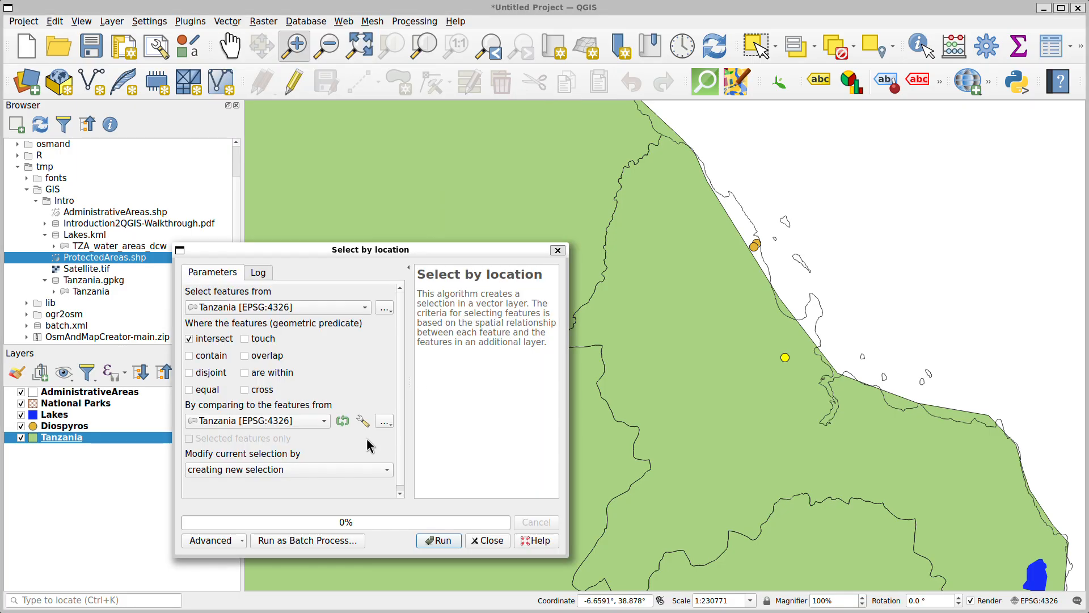
click(239, 419)
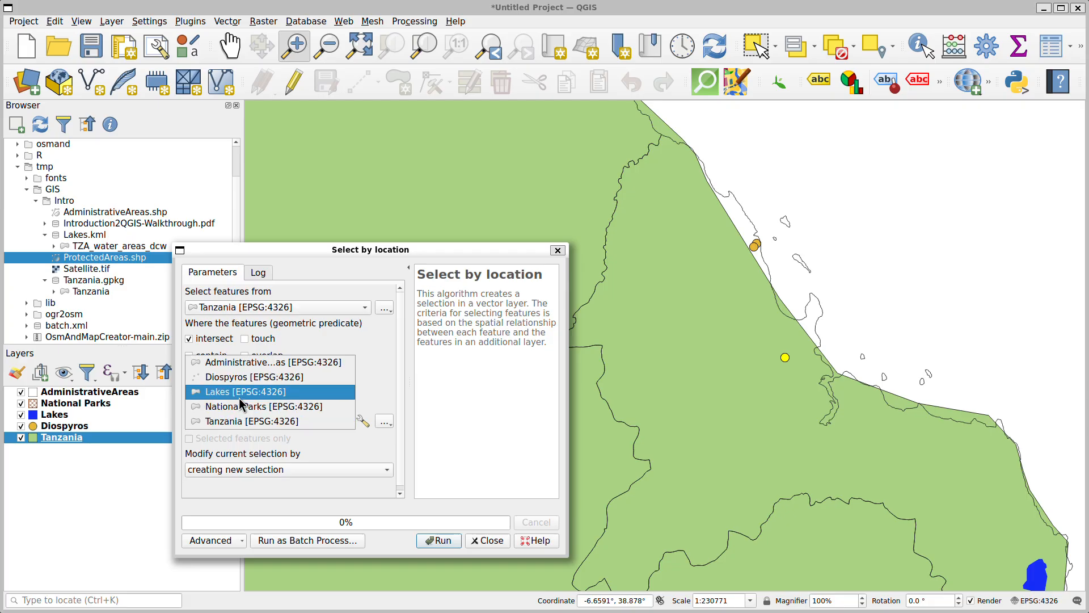
click(243, 367)
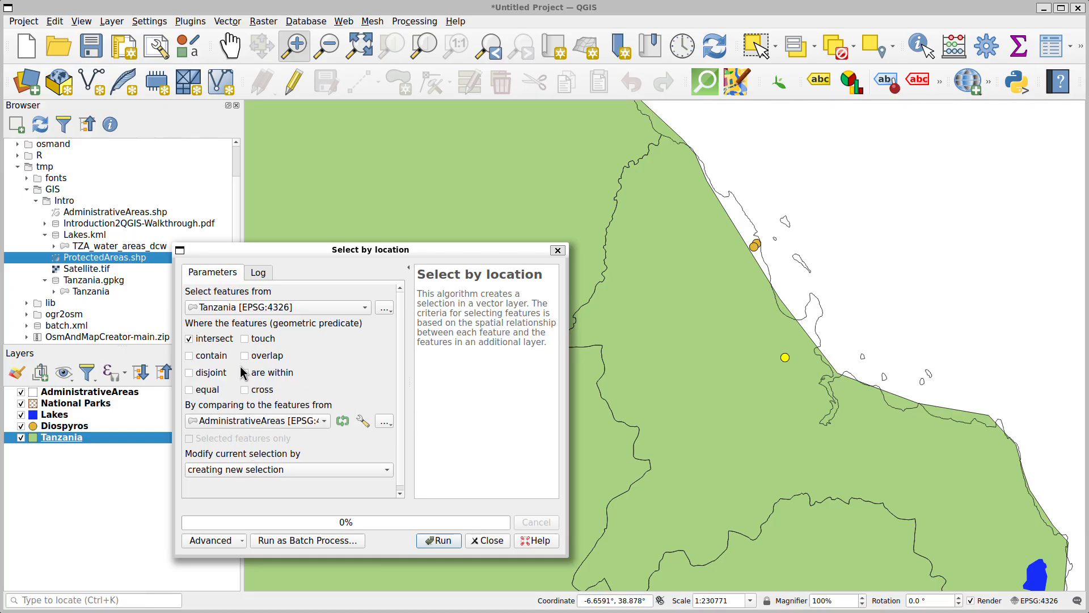
click(232, 307)
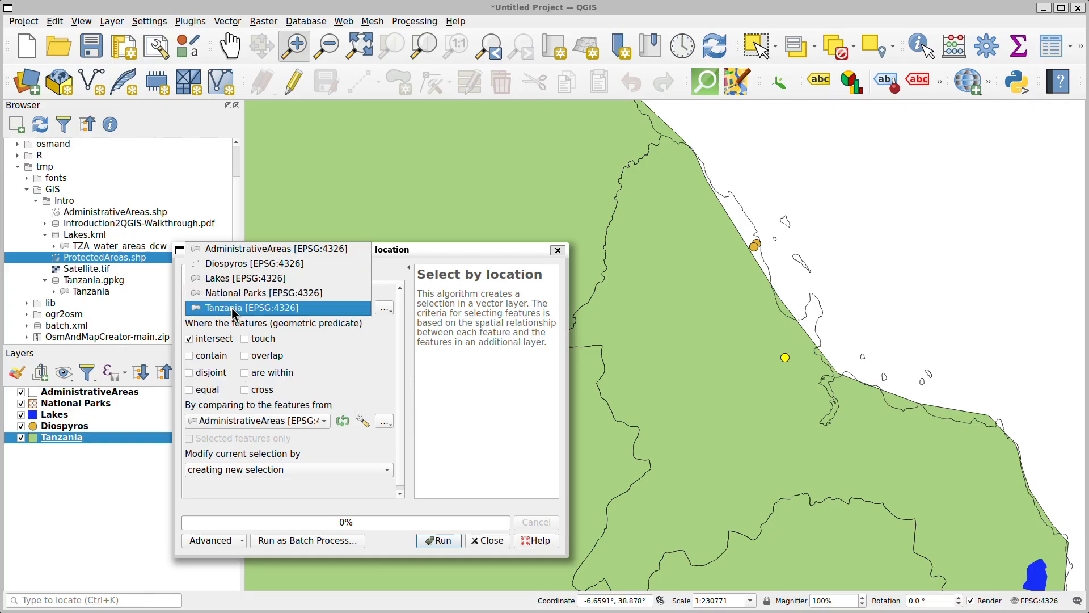
click(232, 264)
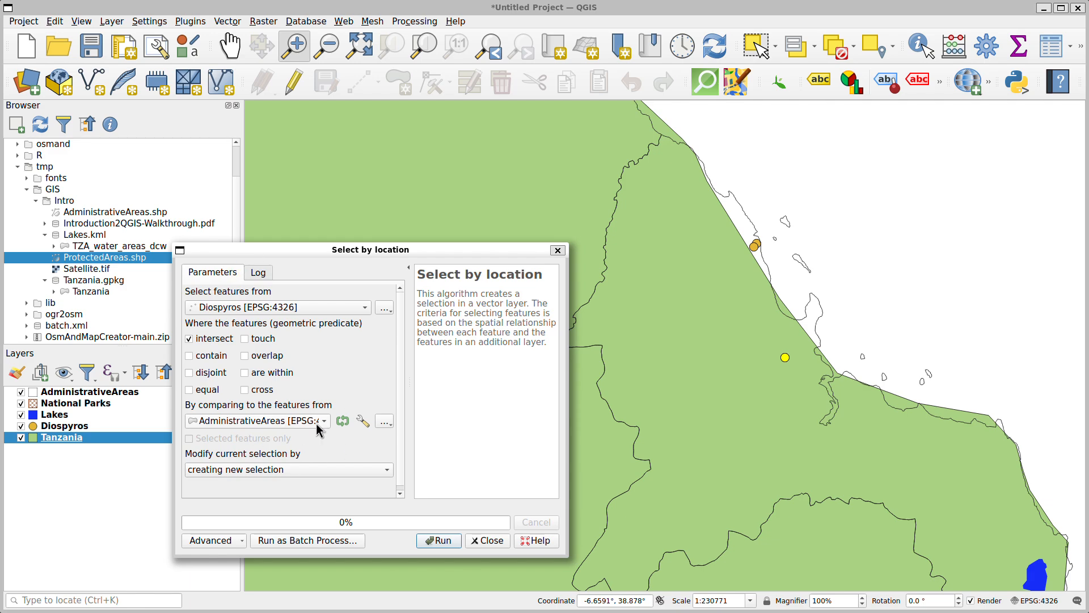
click(435, 540)
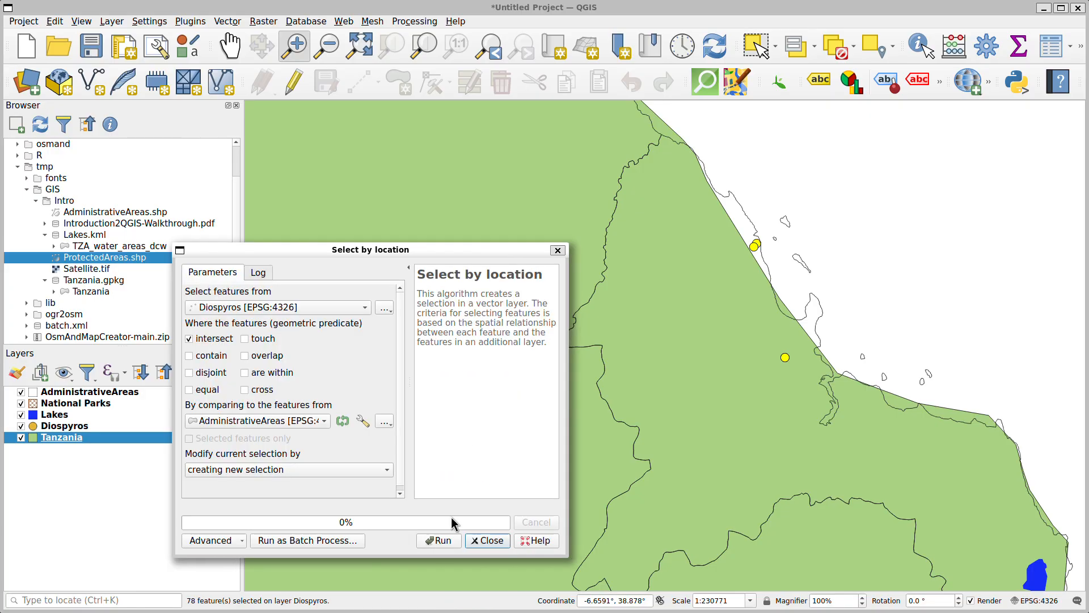
click(557, 251)
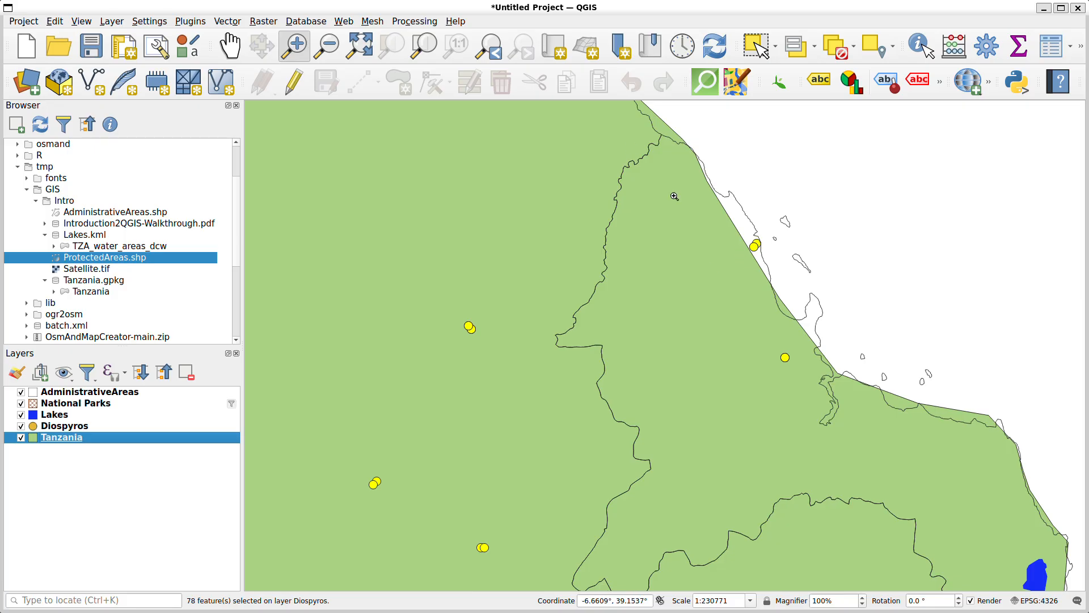
Export the selected Diospyros points as a GeoPackage named Diospyros-Tanzania in the GIS/Intro folder, adding the saved file to the map
click(361, 54)
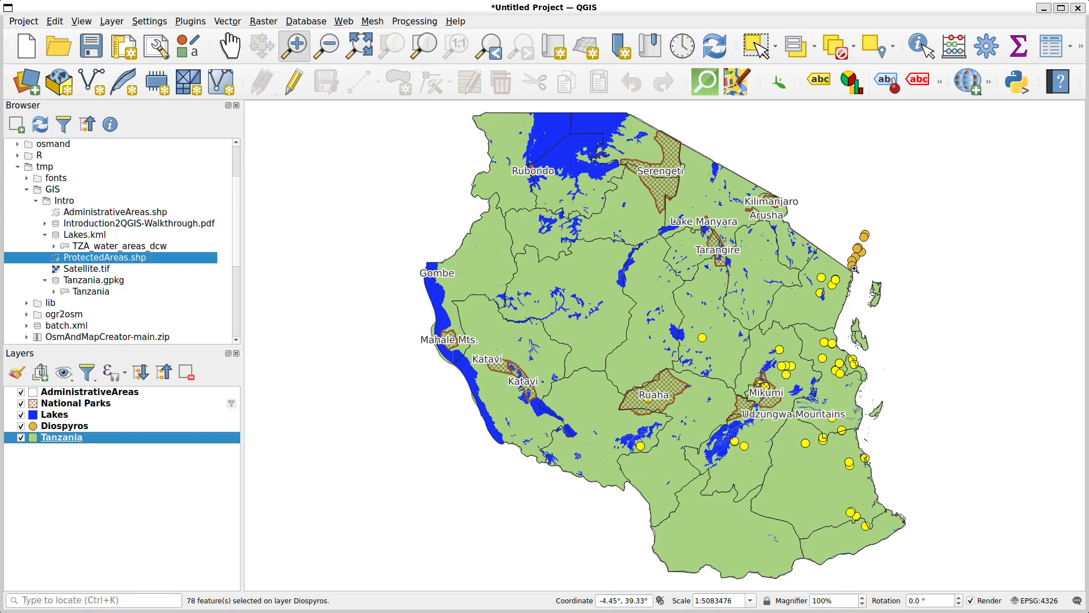
click(79, 426)
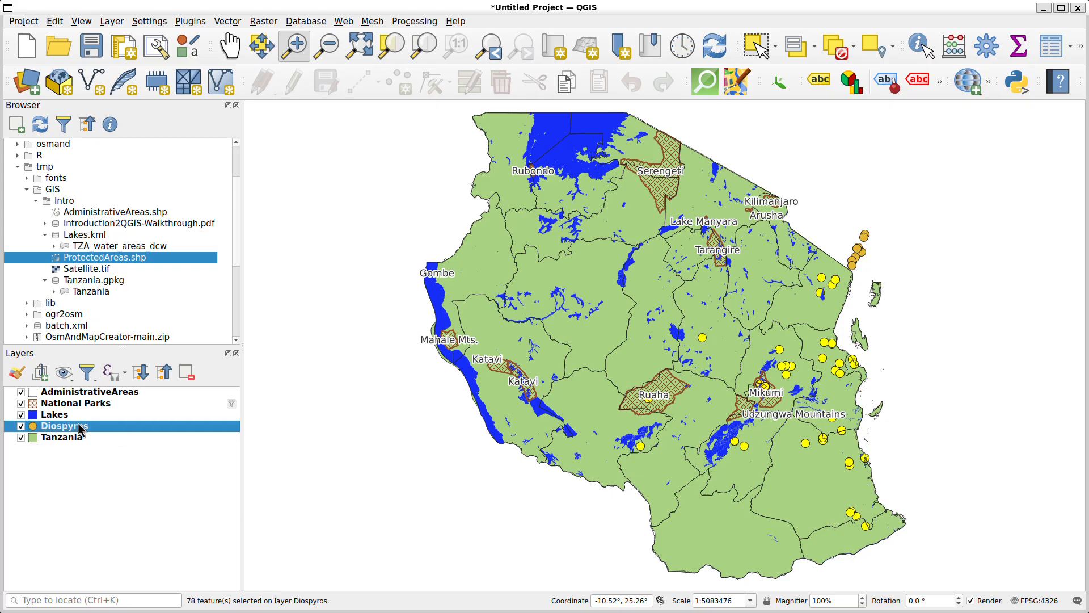
right_click(80, 430)
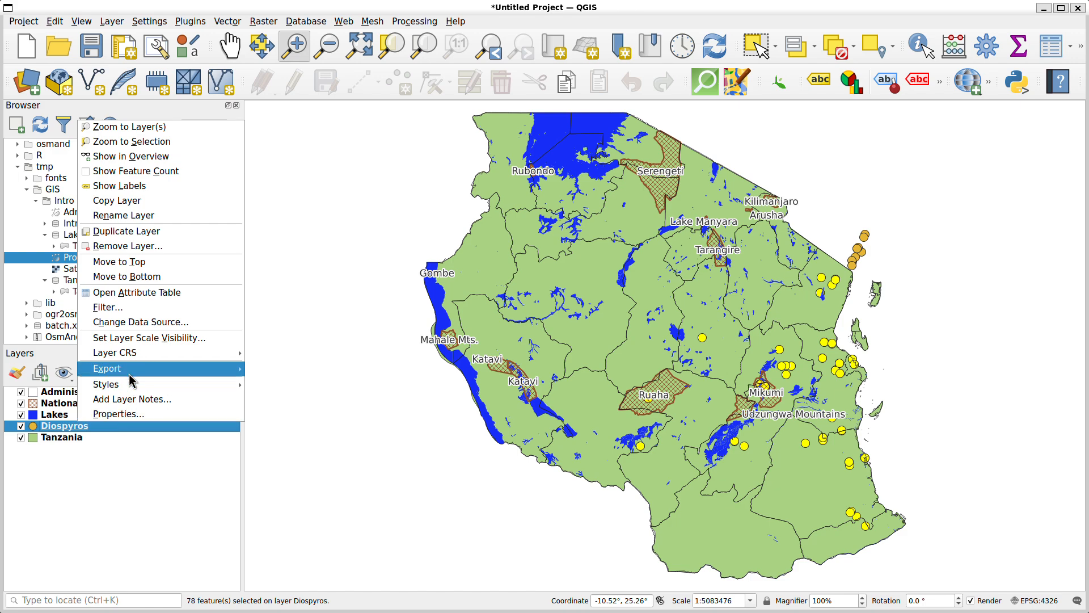
mouse_move(130, 377)
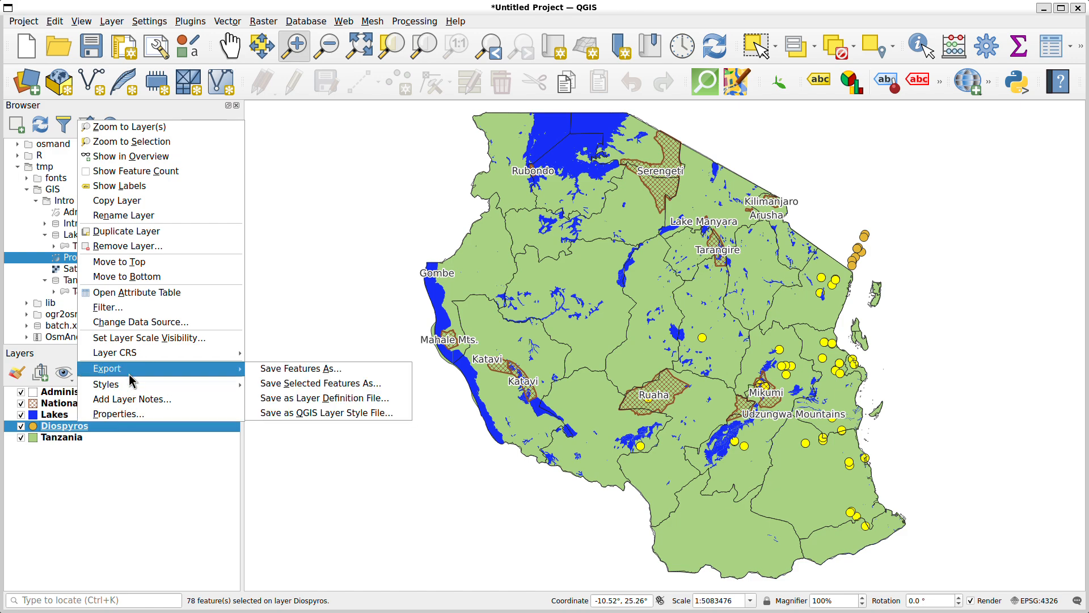
click(279, 388)
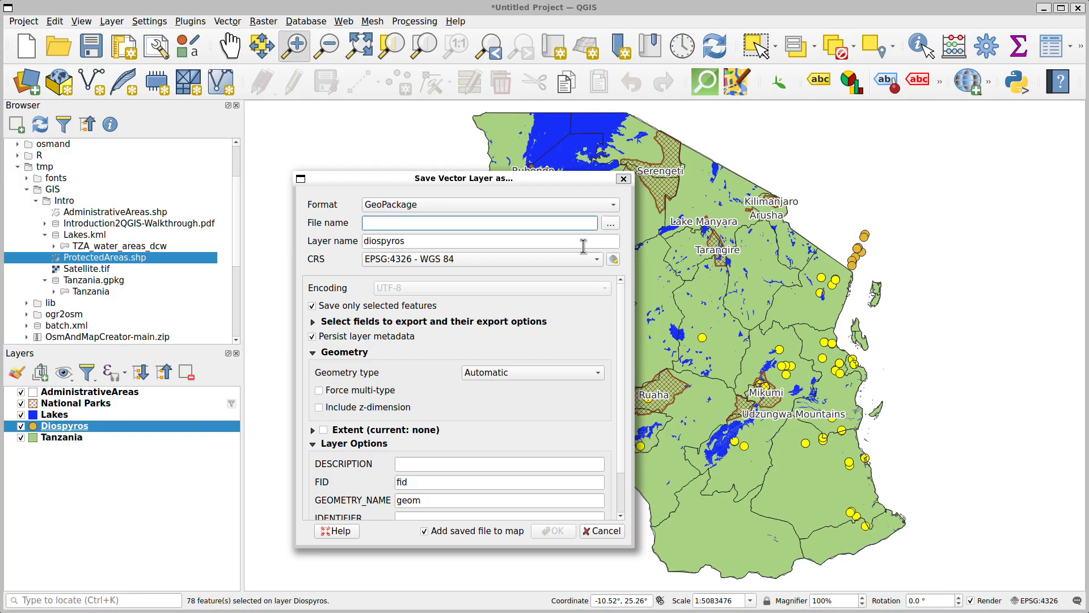
click(611, 227)
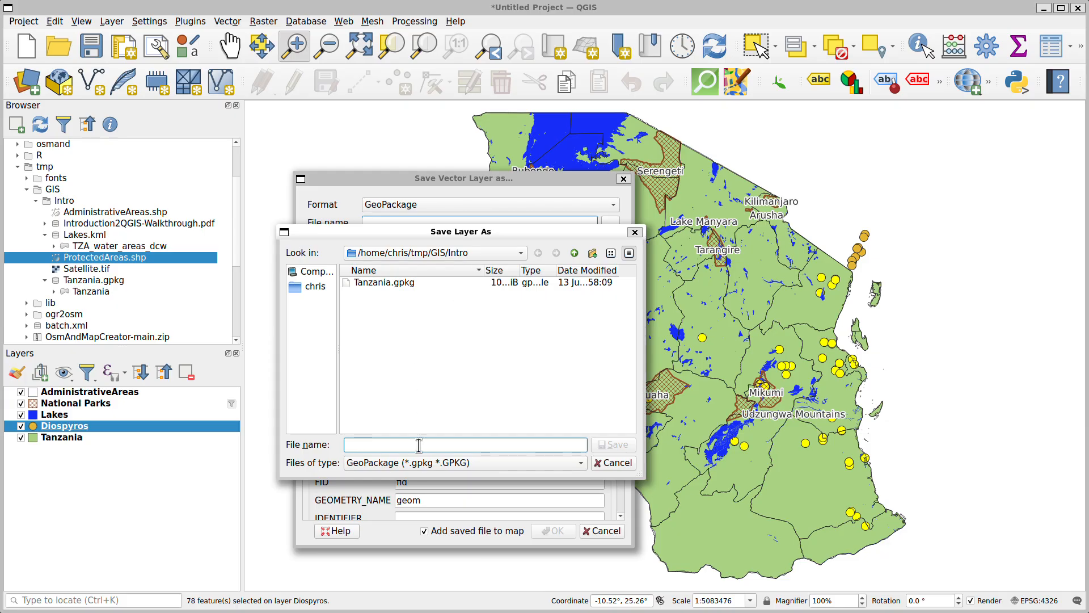
text(Diospyros-Ta)
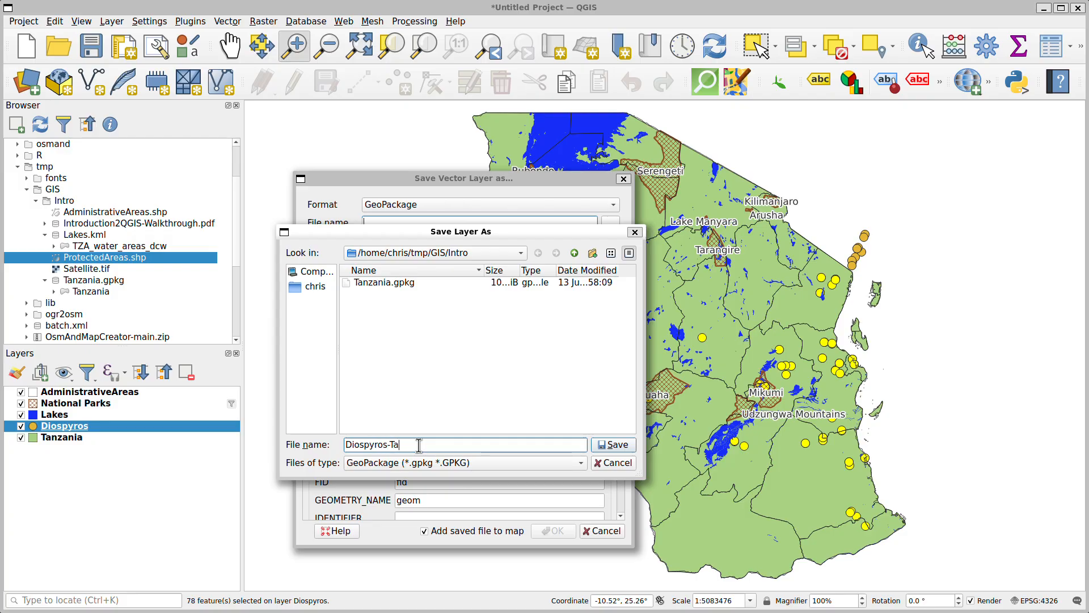
text(nzania)
click(603, 446)
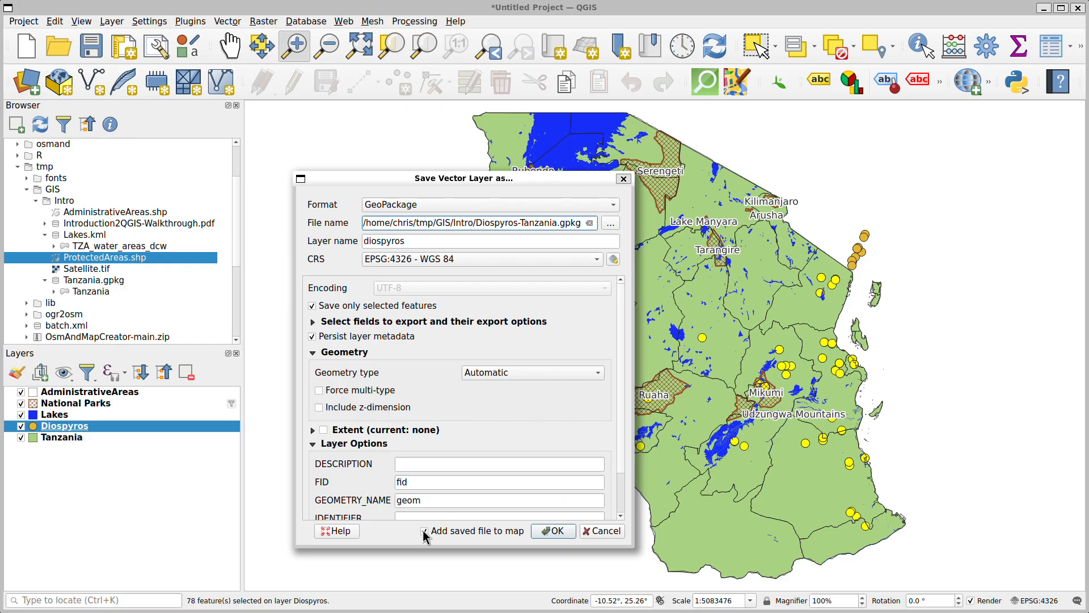
click(553, 532)
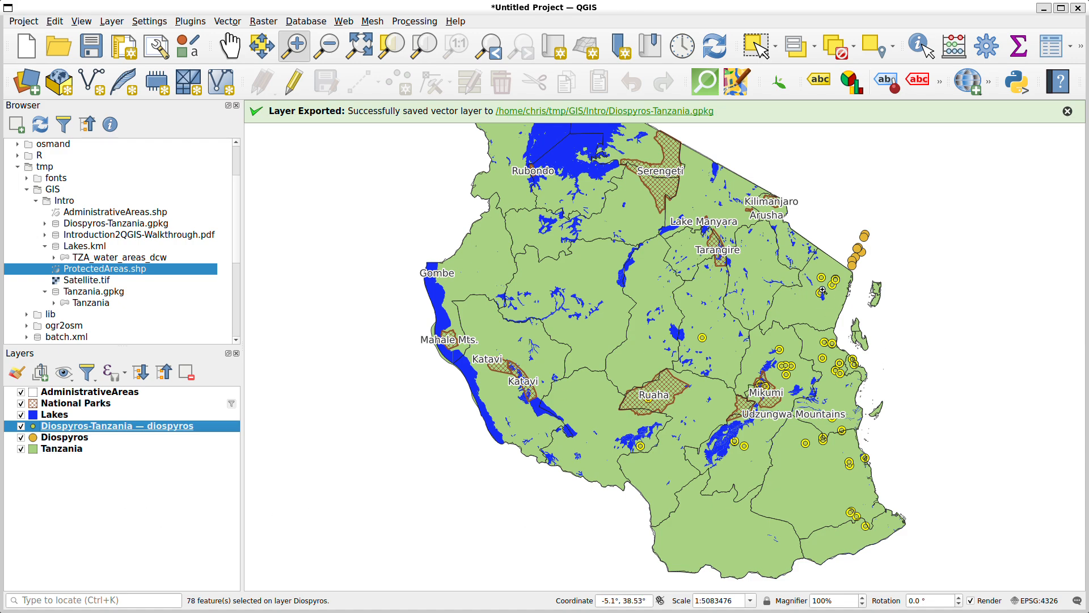
Hide the original Diospyros layer and apply the diamond red marker preset to the Diospyros-Tanzania layer
click(21, 437)
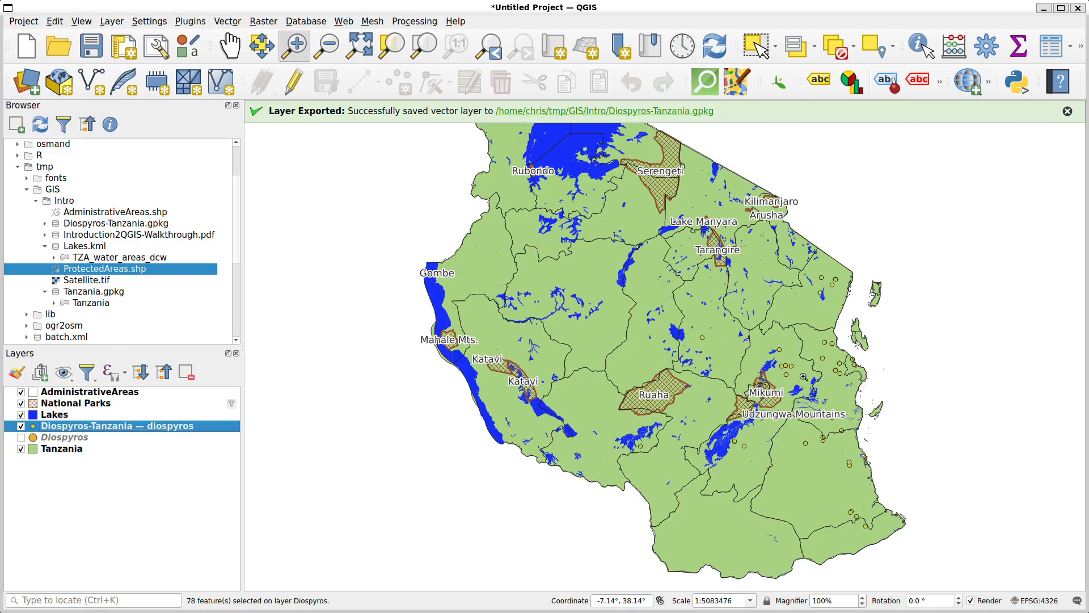
double_click(59, 427)
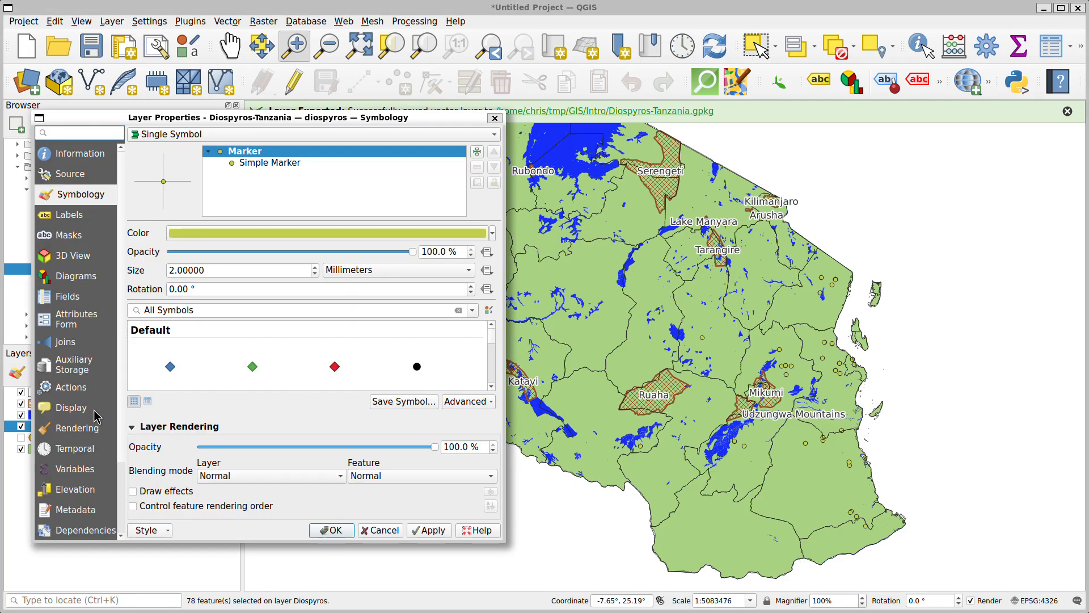
click(224, 270)
text(4)
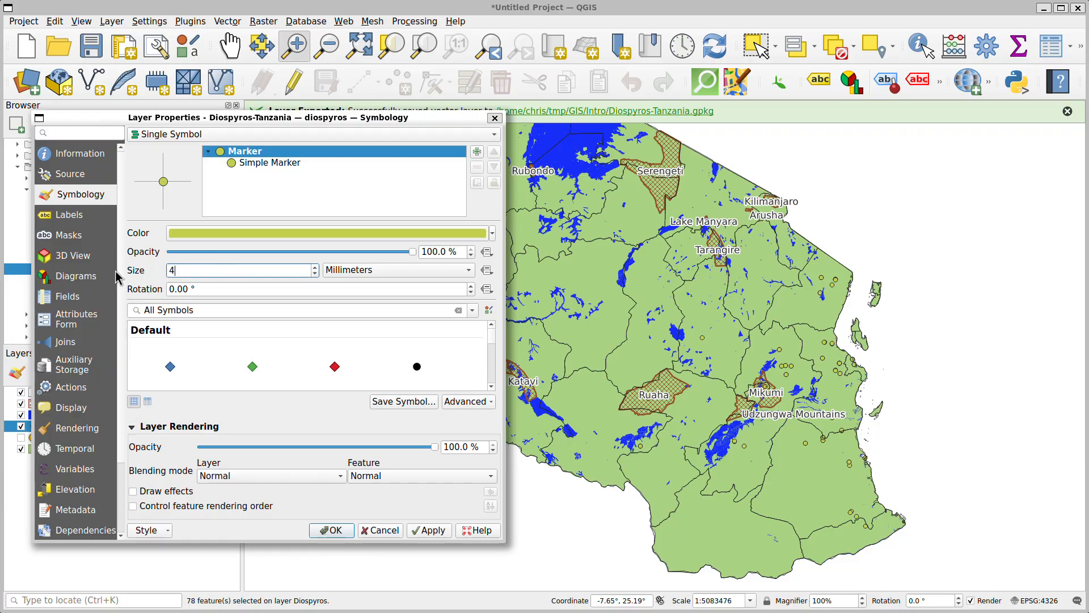
click(335, 367)
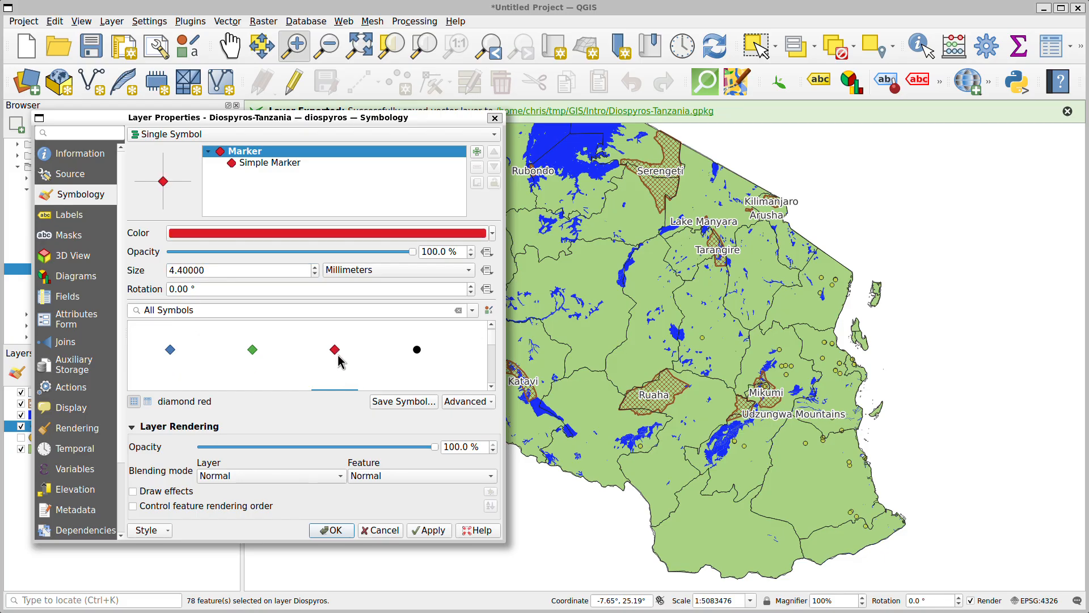
click(435, 533)
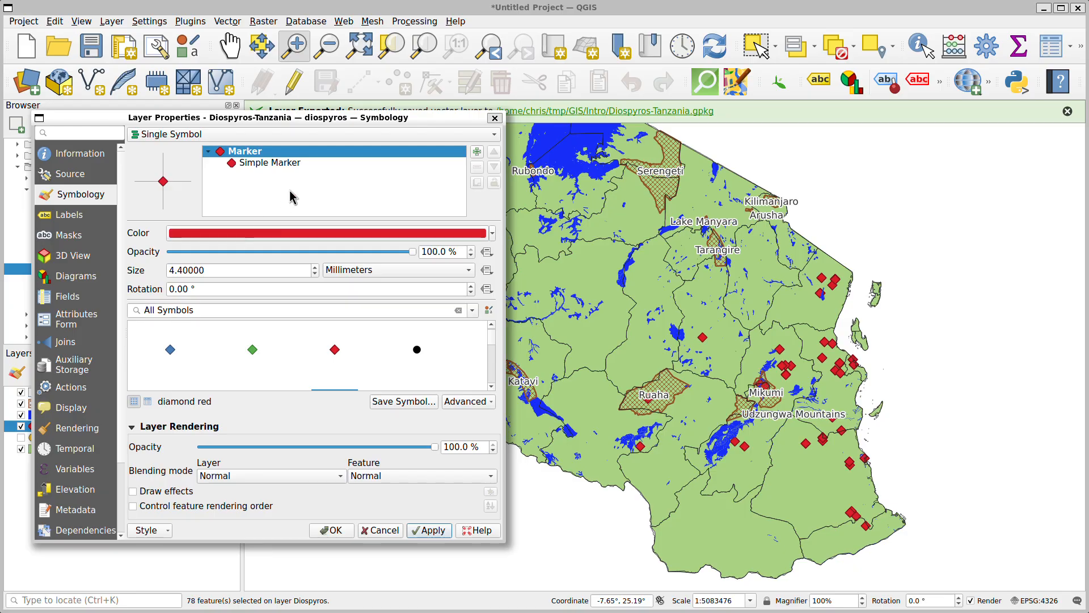
Categorize the Diospyros-Tanzania layer by the taxon field with random colors, classify the values and apply the symbology
click(280, 162)
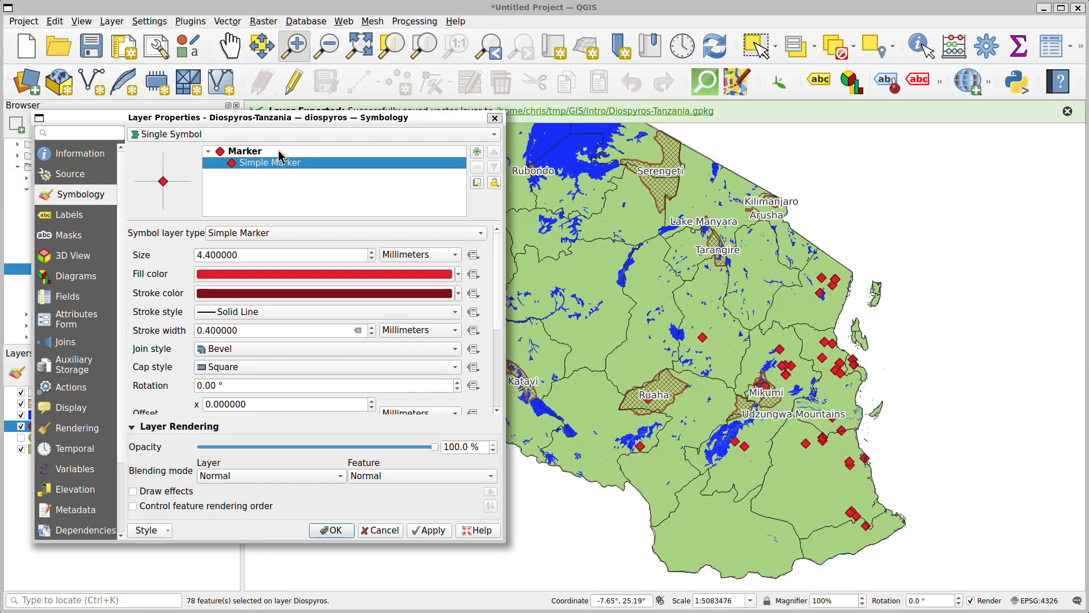
click(267, 134)
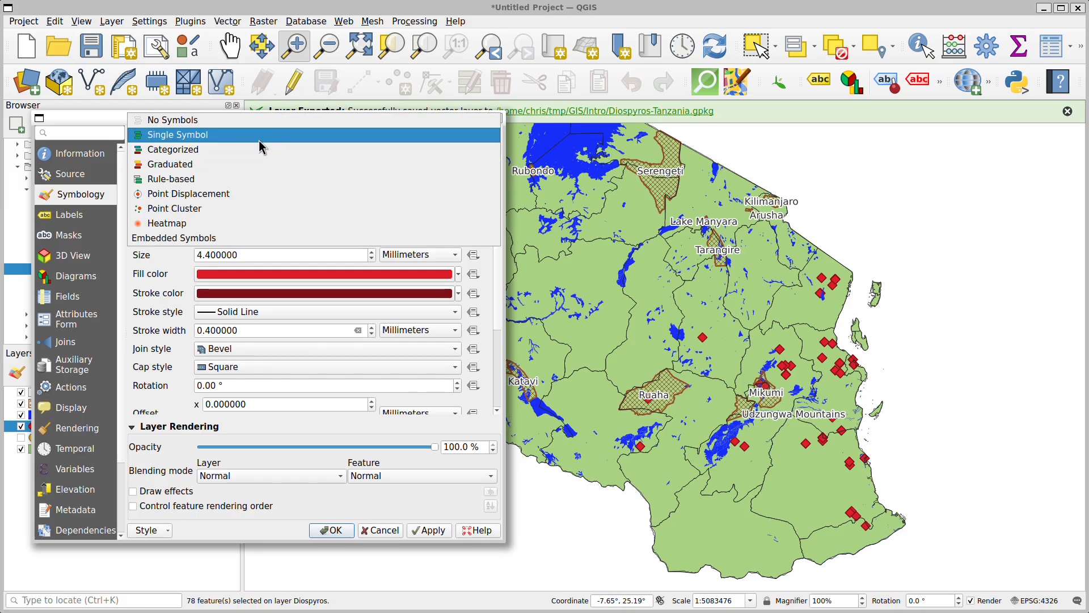
click(236, 150)
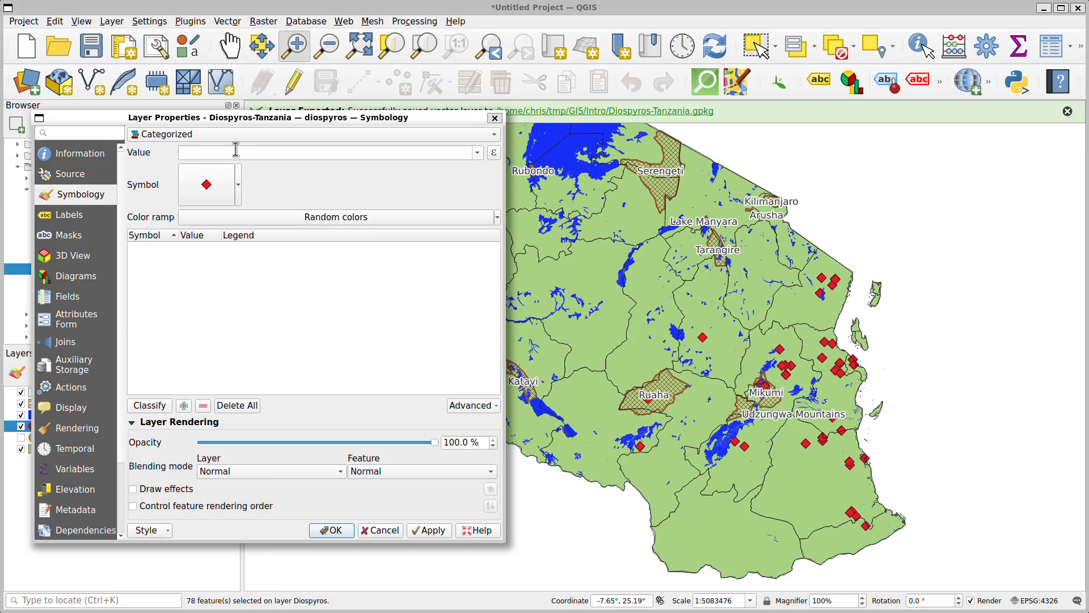
click(479, 154)
click(227, 175)
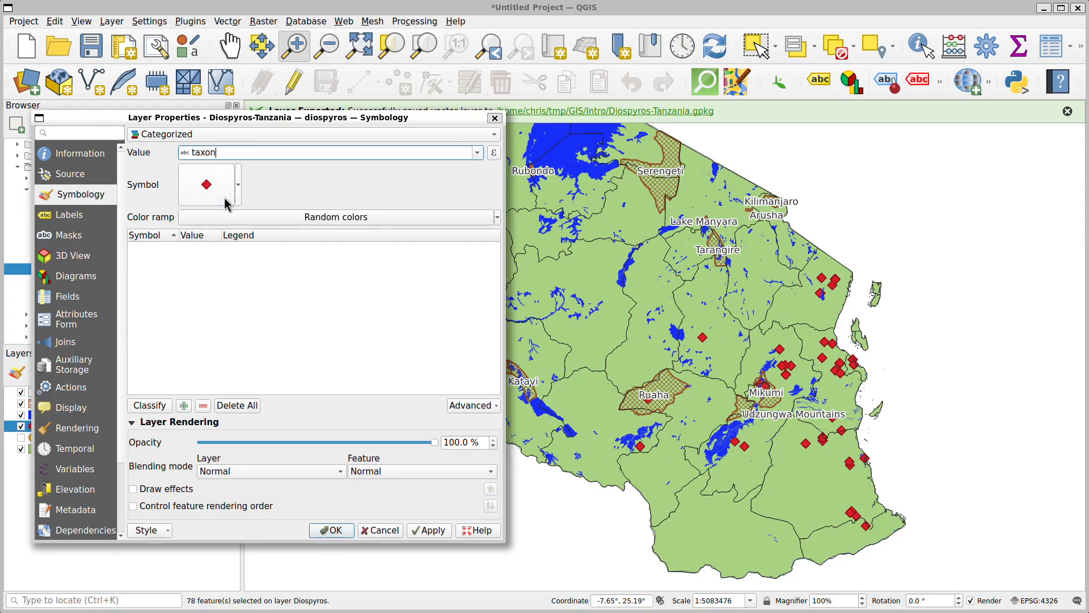
click(148, 406)
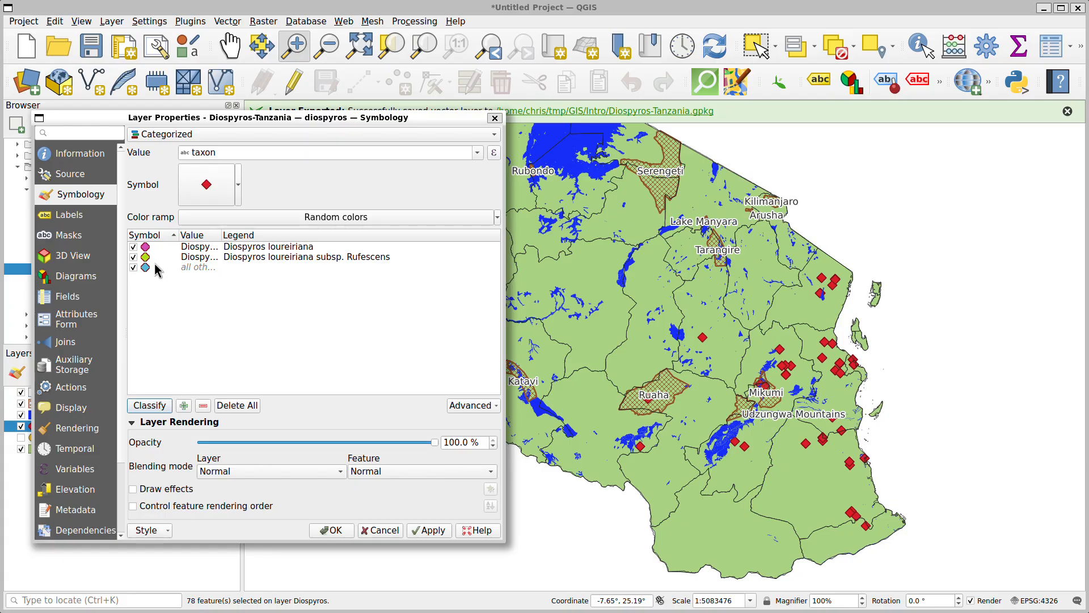
click(439, 532)
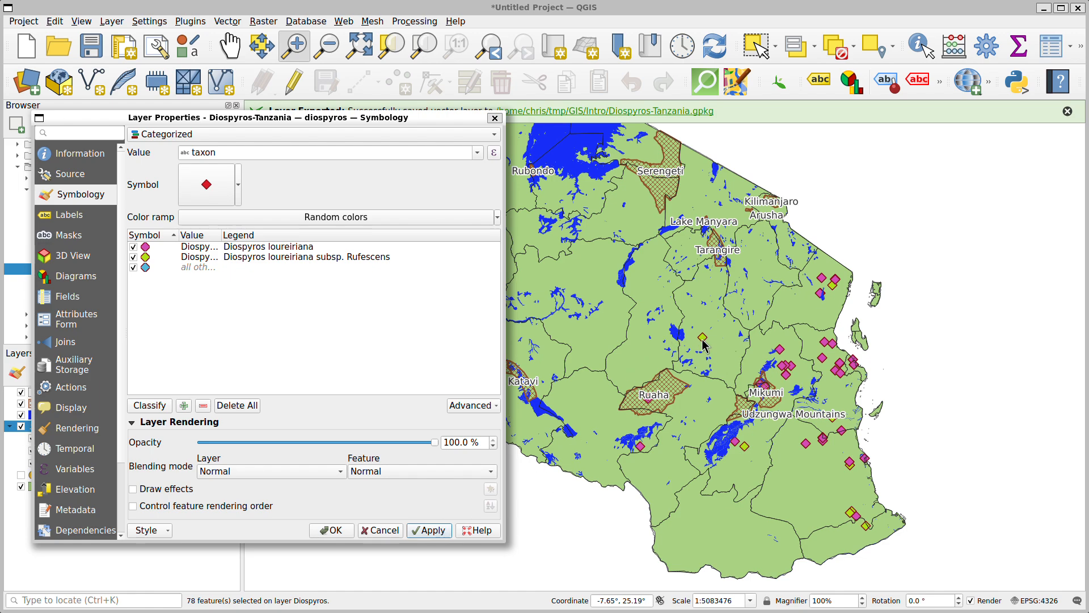
Change the marker color of the Diospyros loureiriana subsp. Rufescens category to bright yellow
double_click(145, 257)
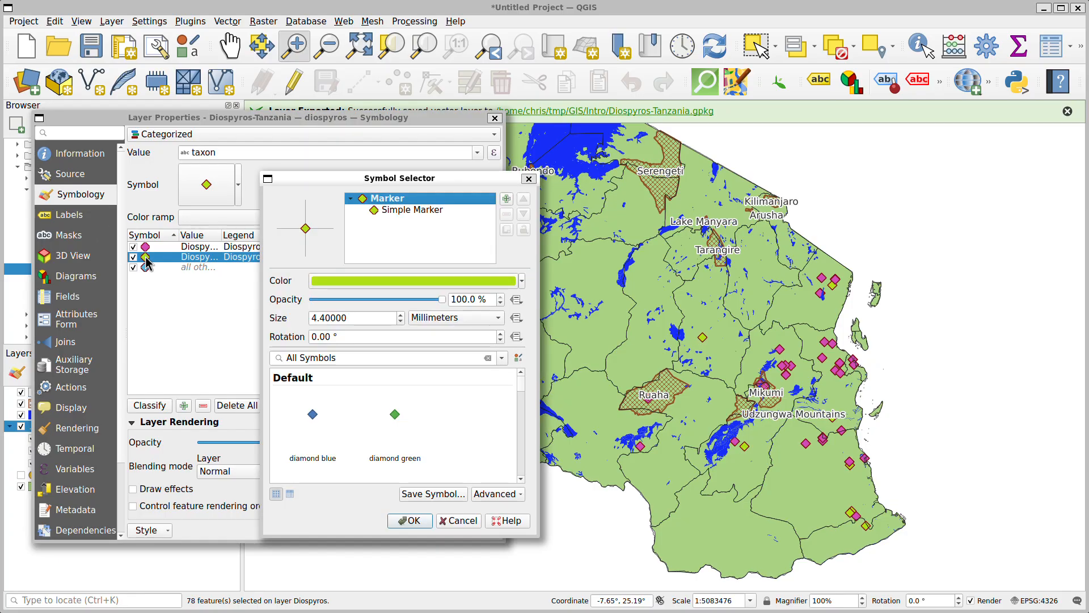
click(521, 282)
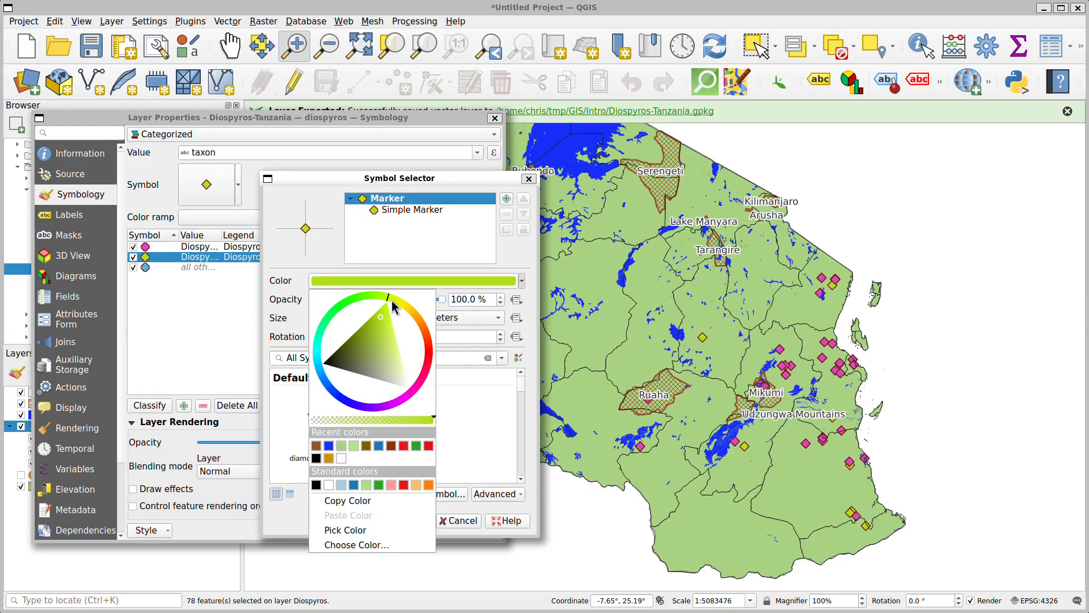
mouse_move(392, 307)
mouse_down()
mouse_move(393, 321)
mouse_move(391, 309)
mouse_up()
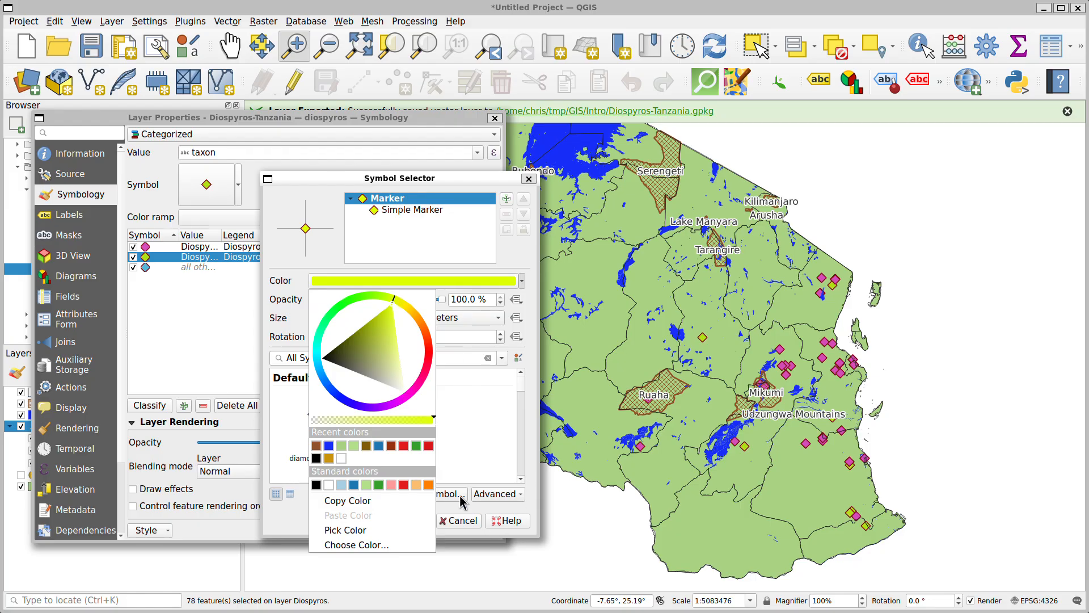
click(471, 420)
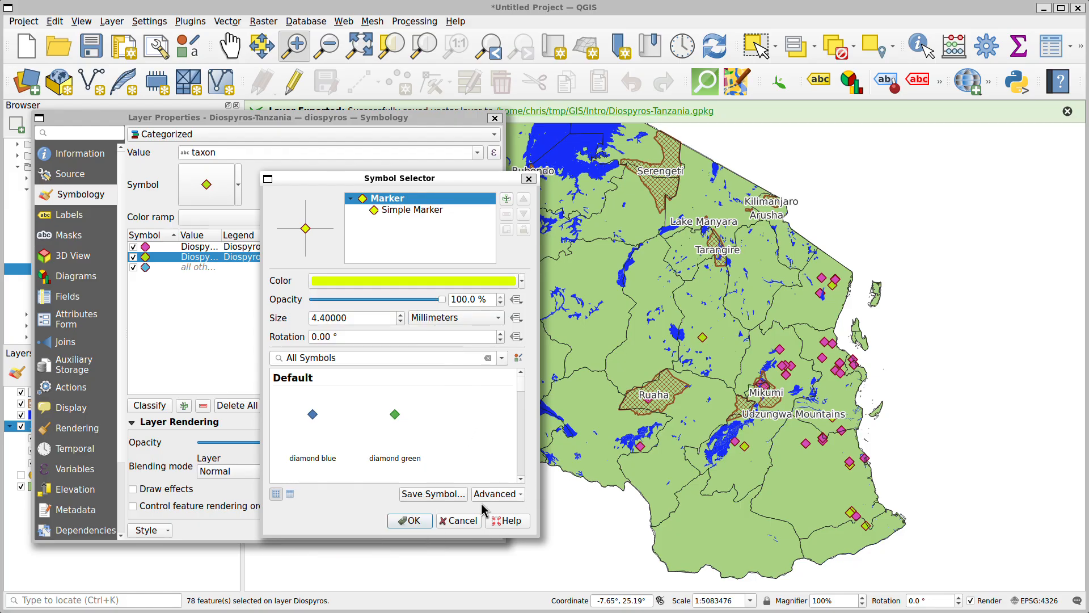
click(417, 520)
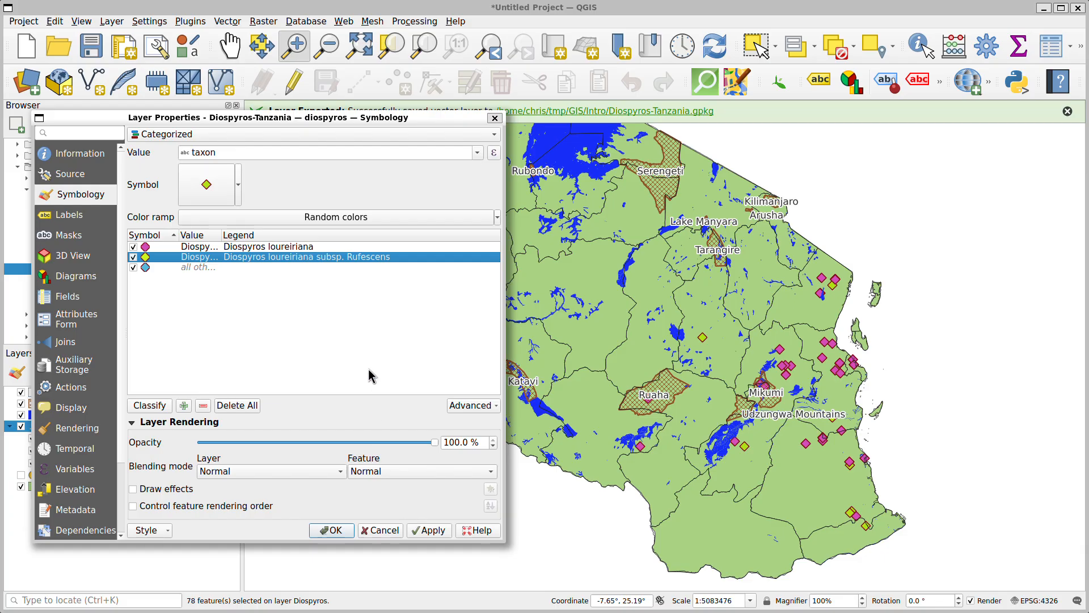
Remove the category for all other values and accept the Diospyros-Tanzania layer's symbology
click(213, 268)
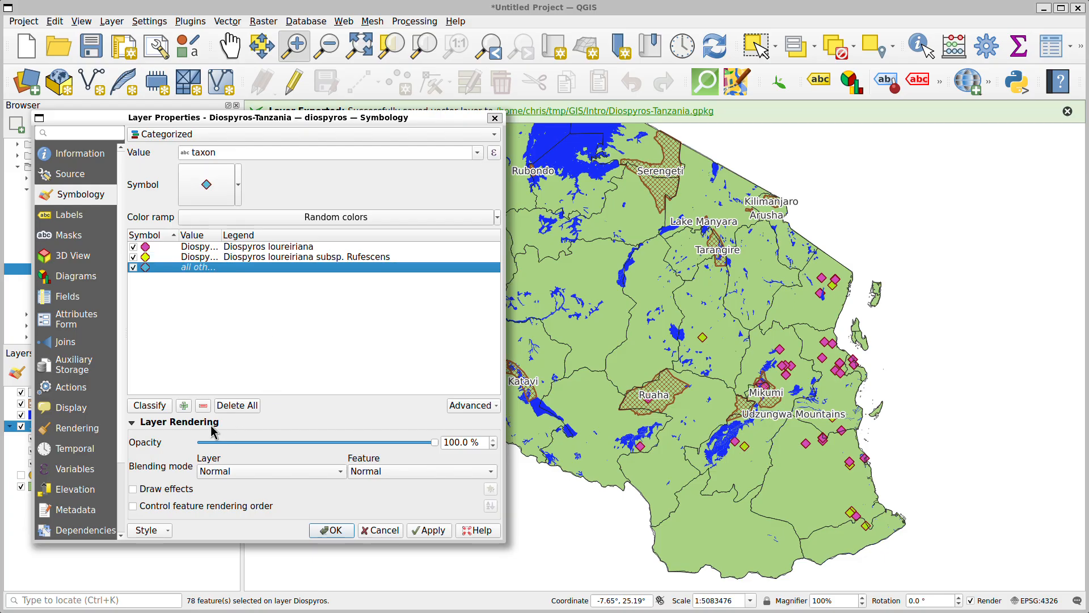
click(204, 405)
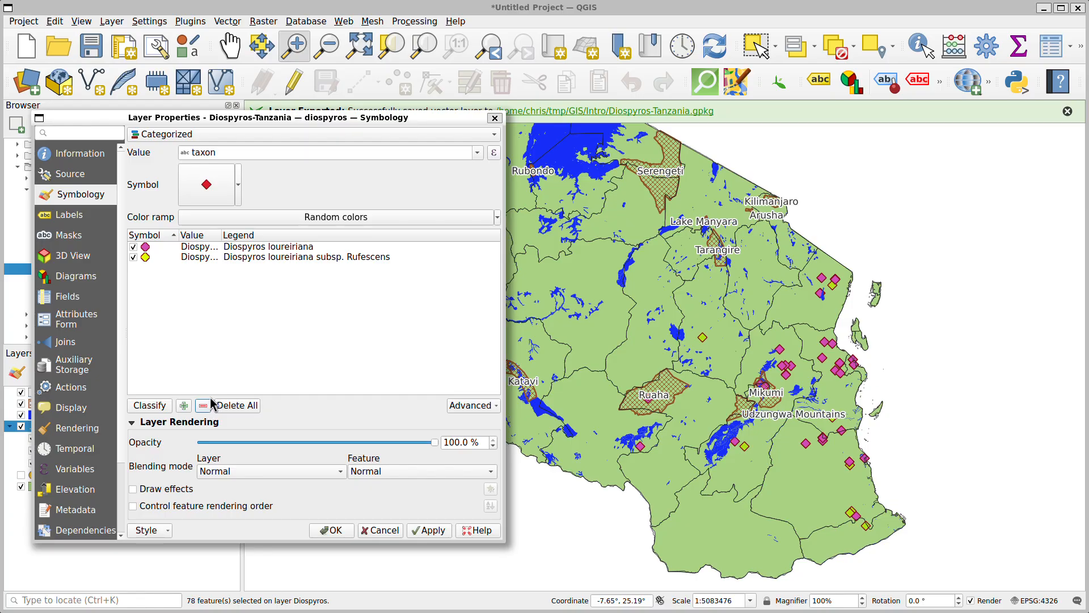
click(278, 313)
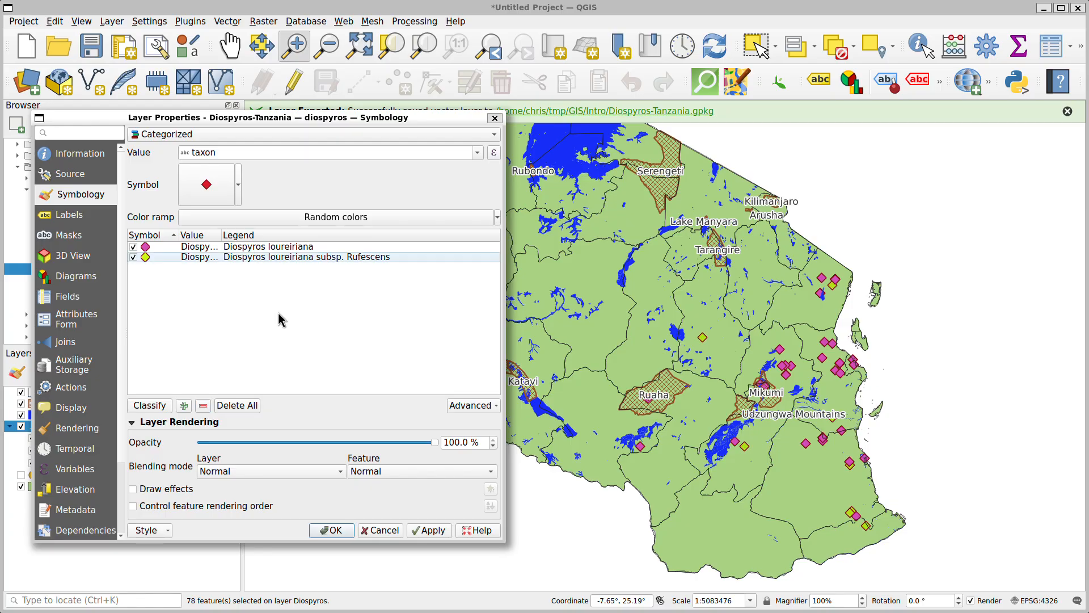
click(336, 533)
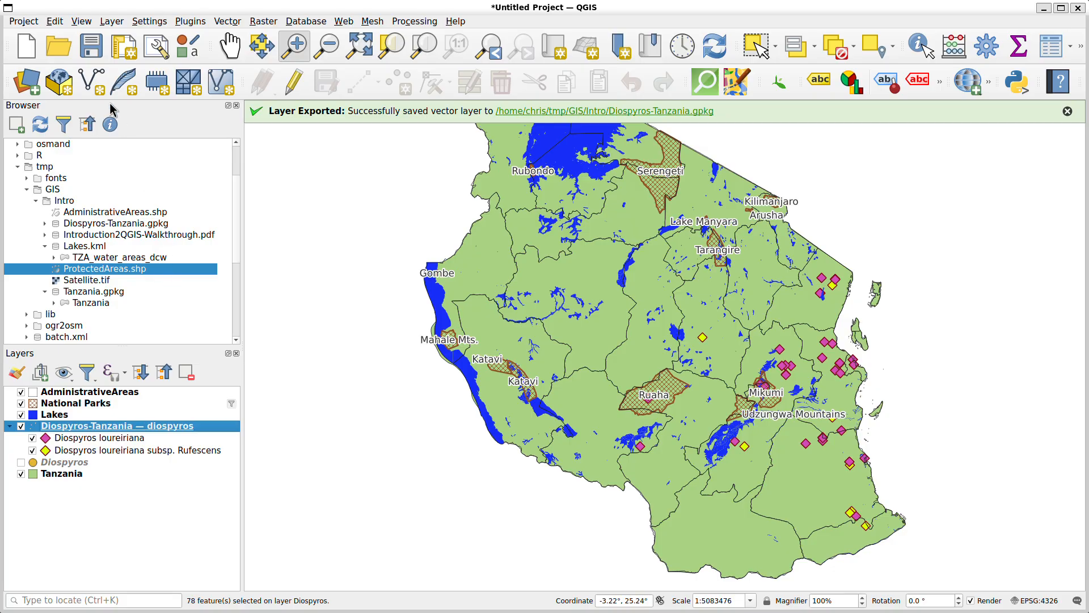
Save the project as MyFirstProject in the tmp/GIS/Intro folder, using the QGZ format
click(89, 51)
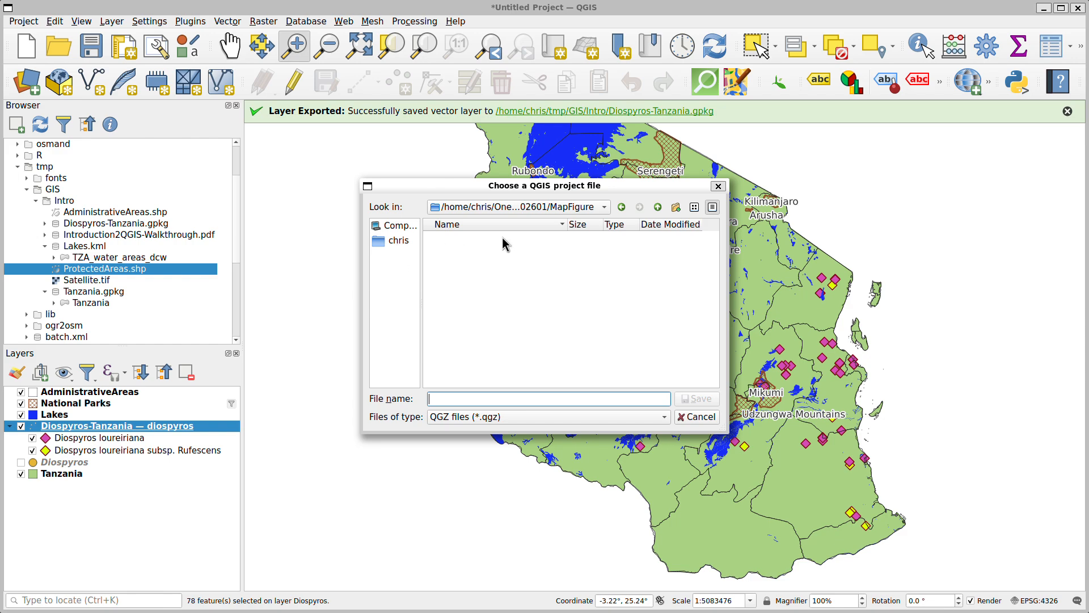
click(396, 242)
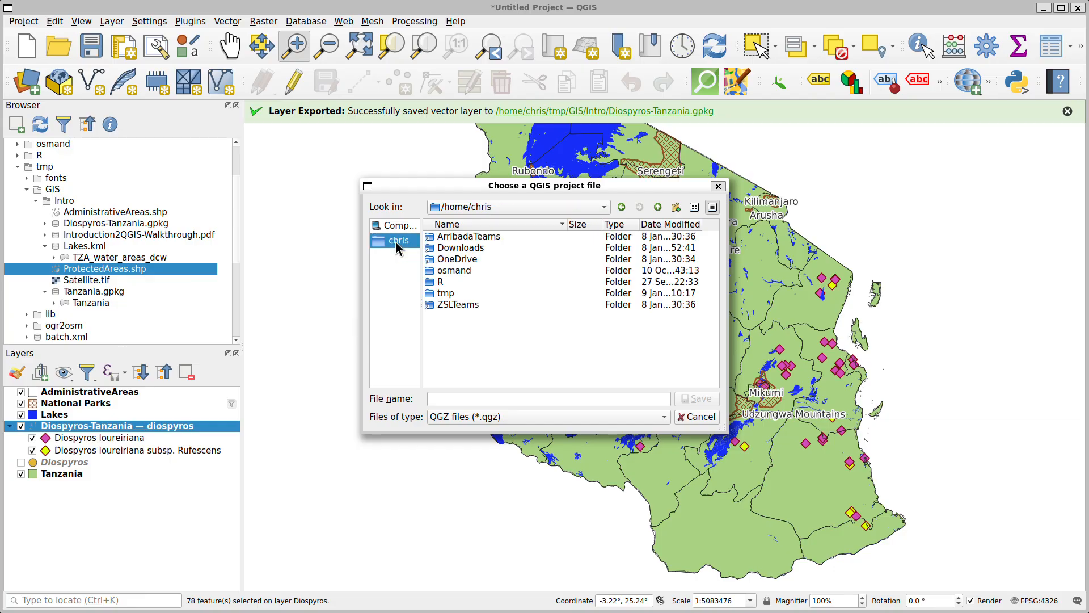
double_click(444, 292)
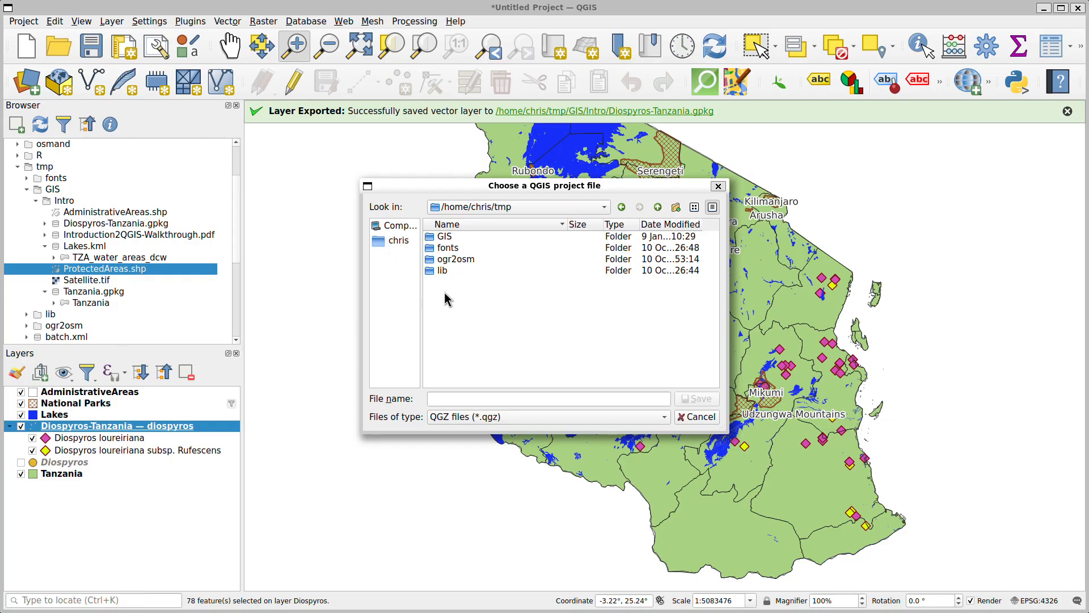
double_click(451, 247)
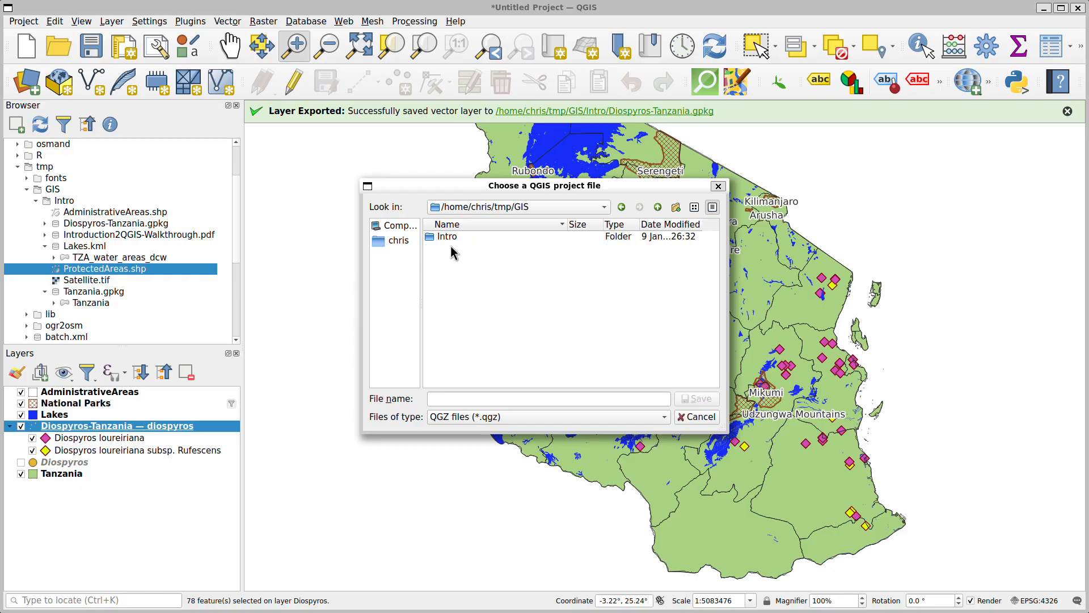
double_click(451, 236)
click(490, 397)
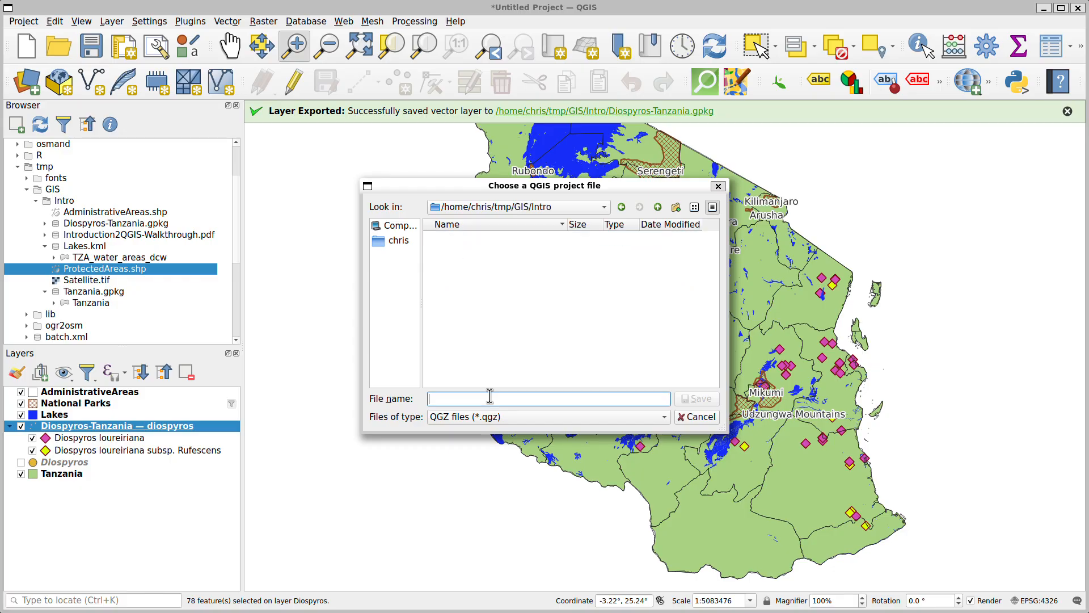
text(MyFirstProject)
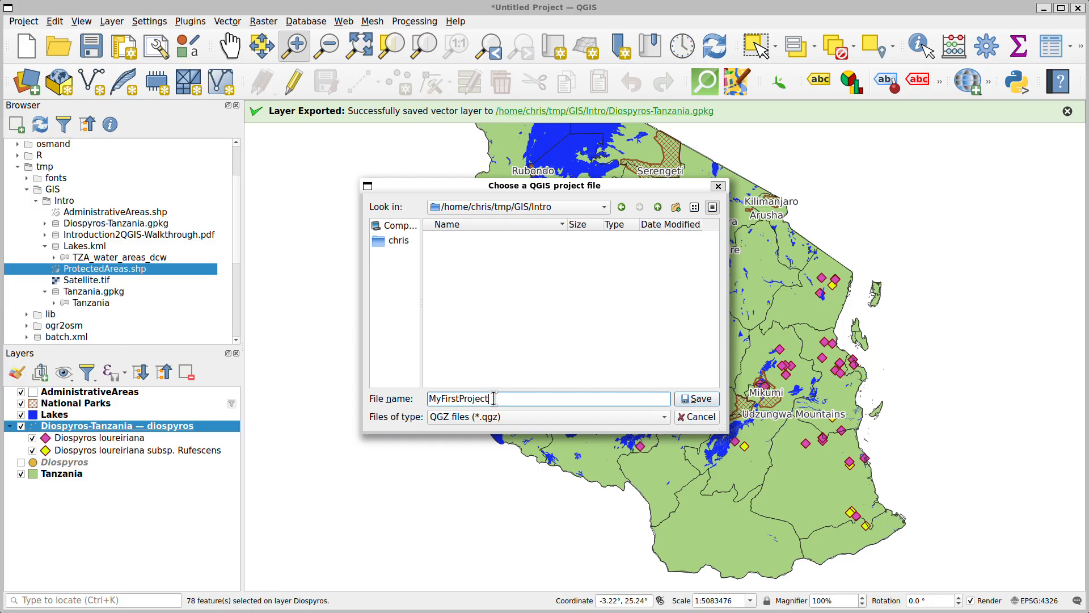
click(706, 398)
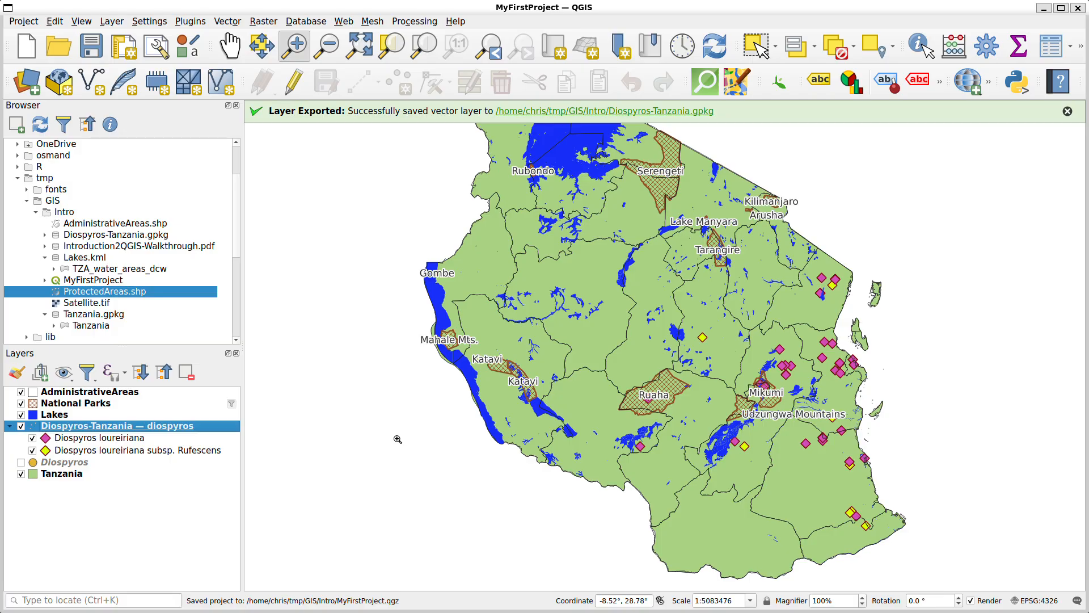
Start a new empty project, reopen MyFirstProject from the Intro folder, and dismiss the notification messages
key(Up)
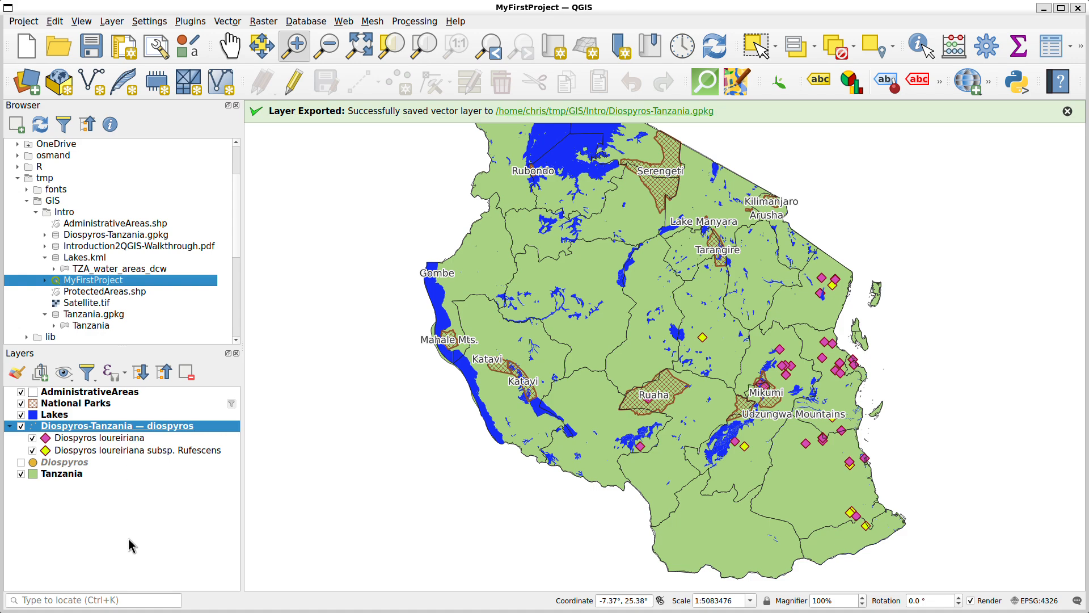
click(20, 56)
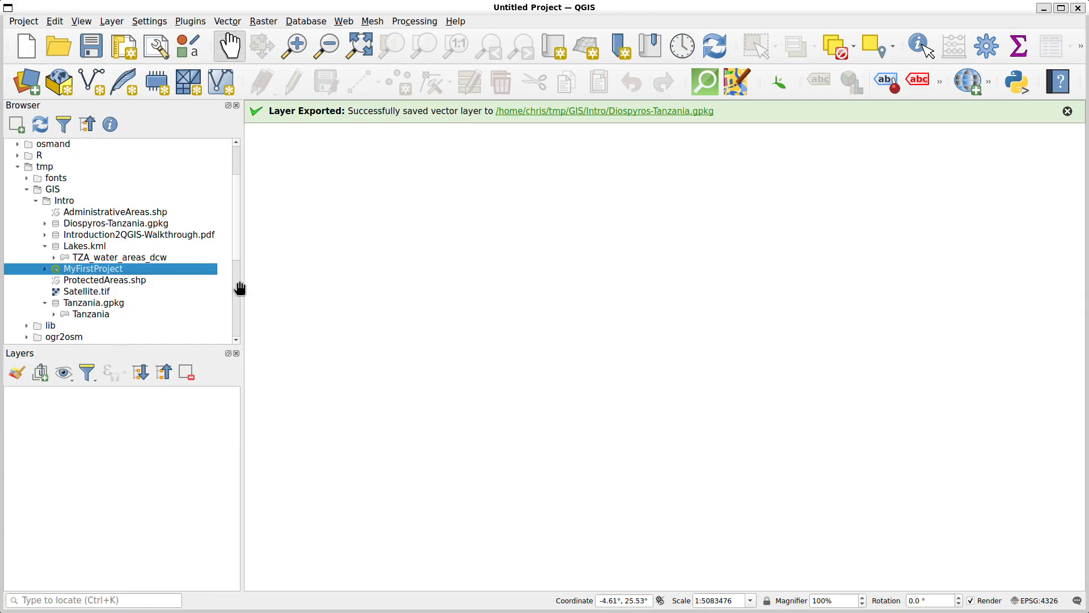
double_click(76, 268)
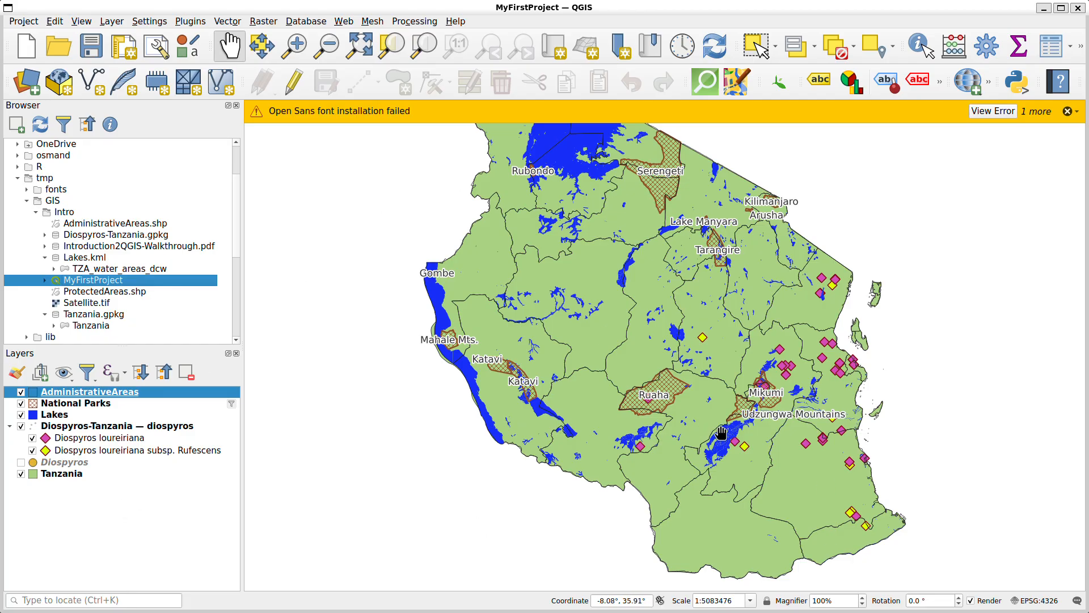
click(1068, 112)
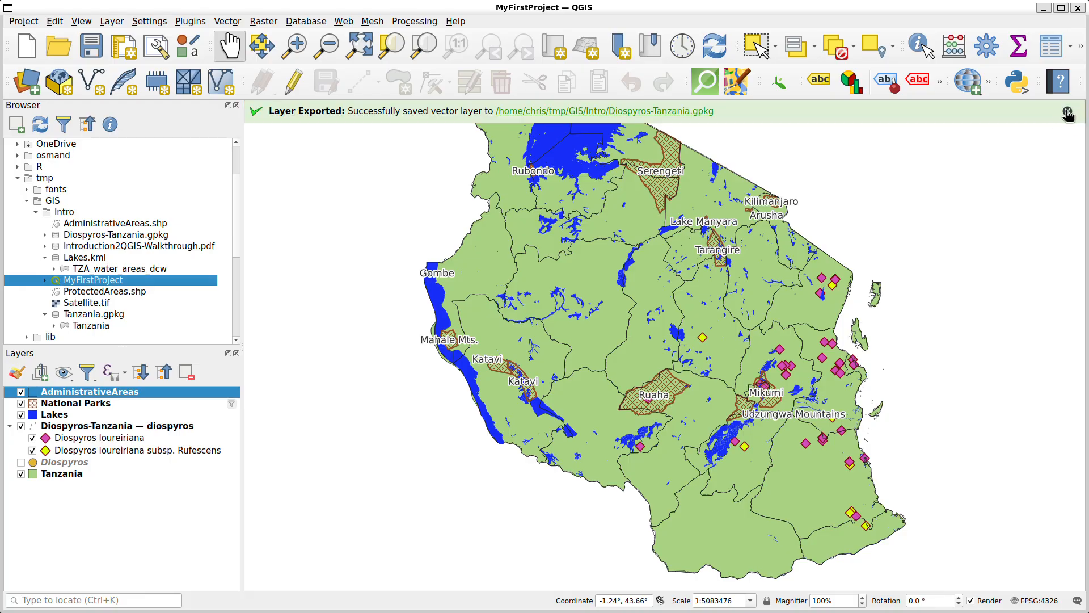
click(1069, 113)
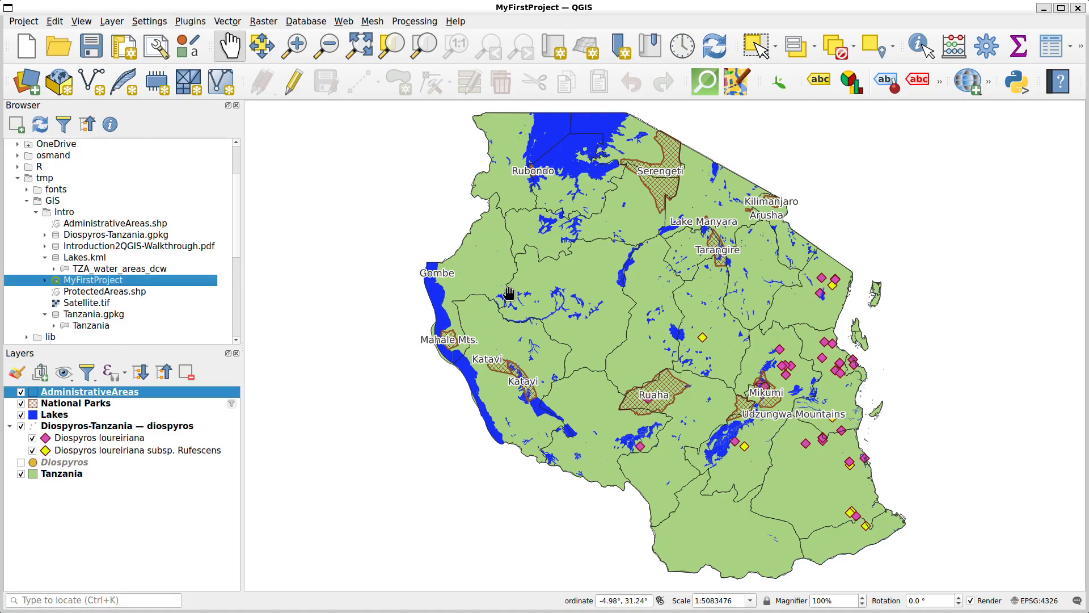
Add Satellite.tif from the Intro folder to the project and move it below the Tanzania layer in the layer order
click(79, 307)
double_click(79, 306)
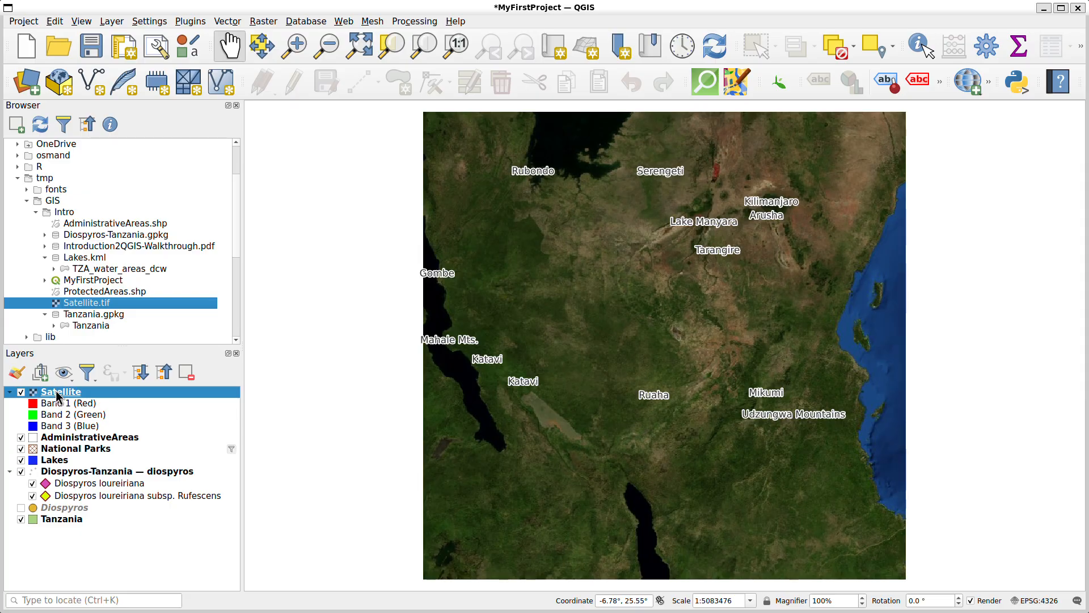
drag(58, 391, 53, 532)
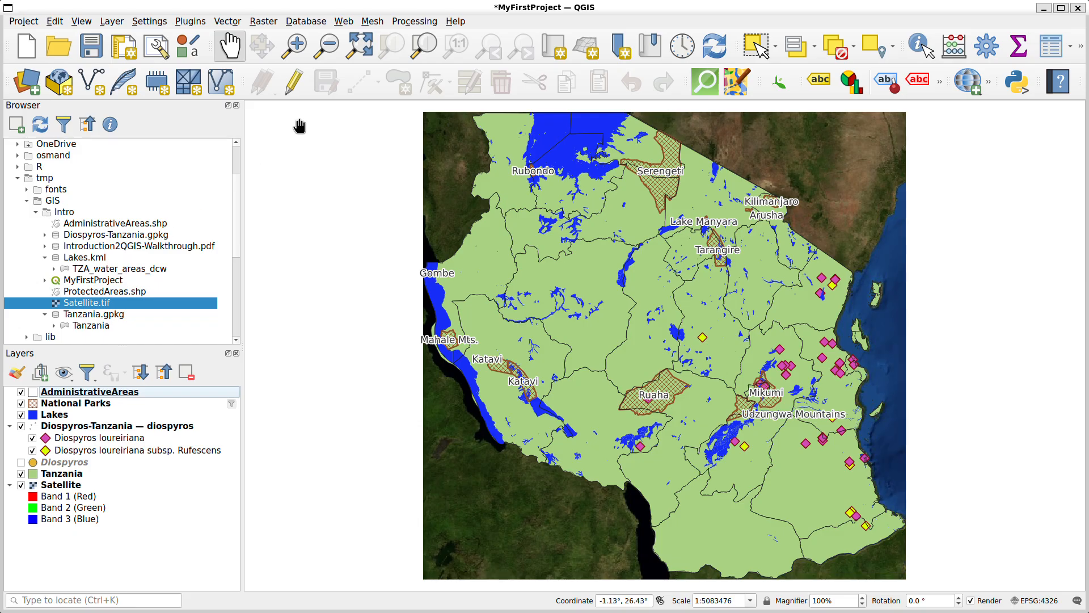
Examine the island's northern tip up close, comparing the Tanzania and AdministrativeAreas outlines with the satellite pixels, and return to the full extent
click(293, 45)
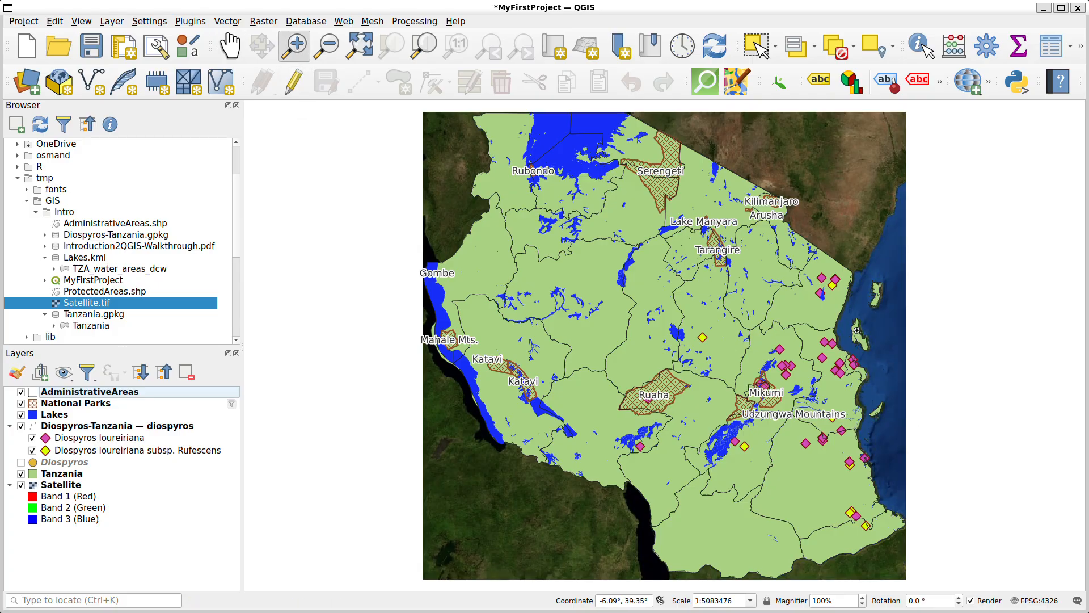
drag(850, 310, 866, 329)
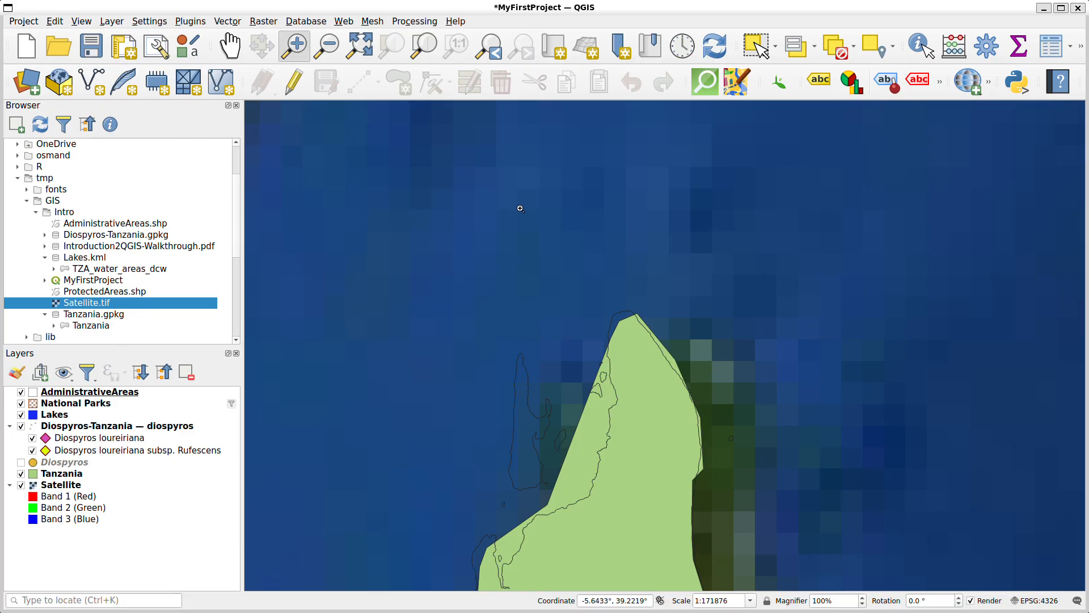
drag(498, 196, 761, 394)
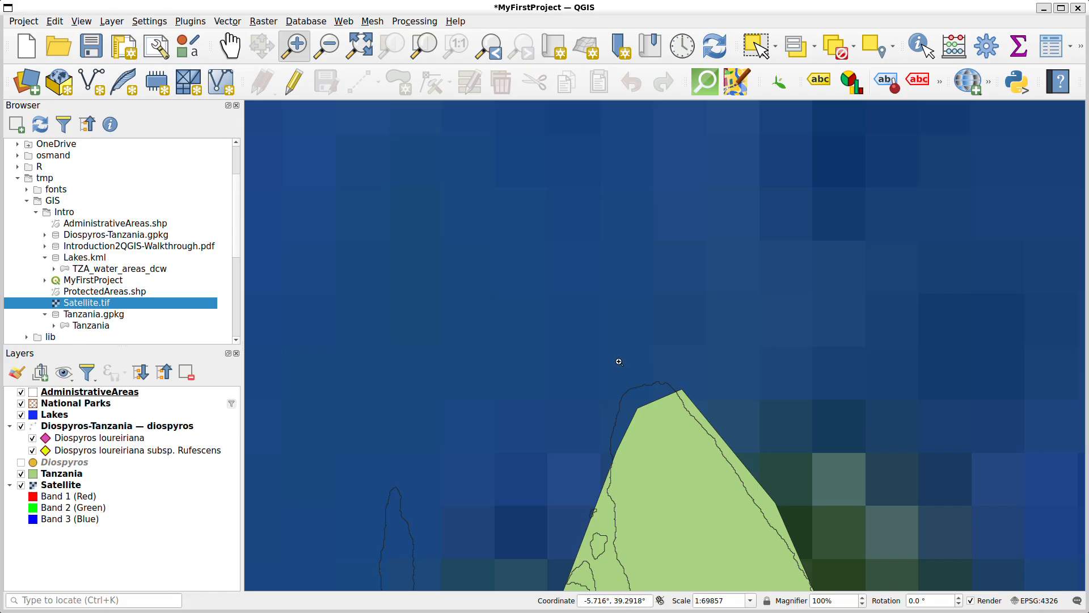
drag(615, 353, 718, 439)
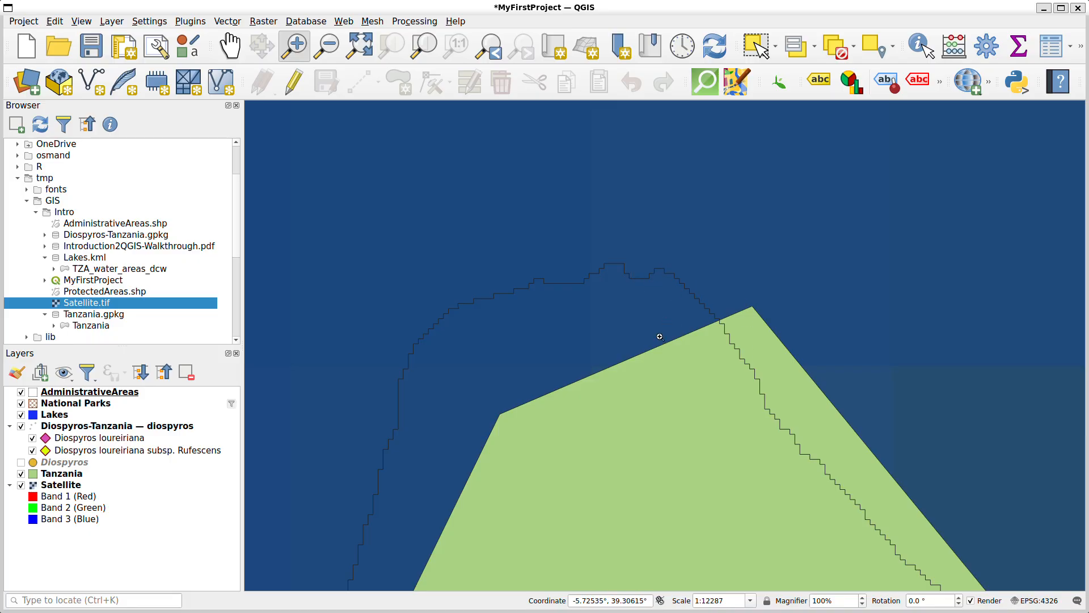
drag(572, 238, 815, 378)
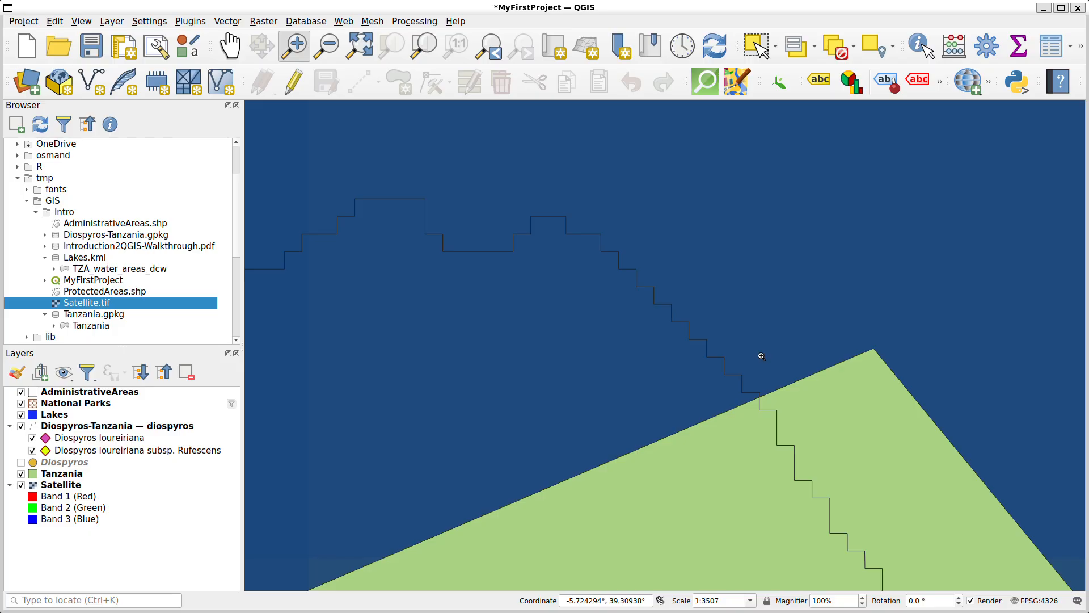
click(356, 43)
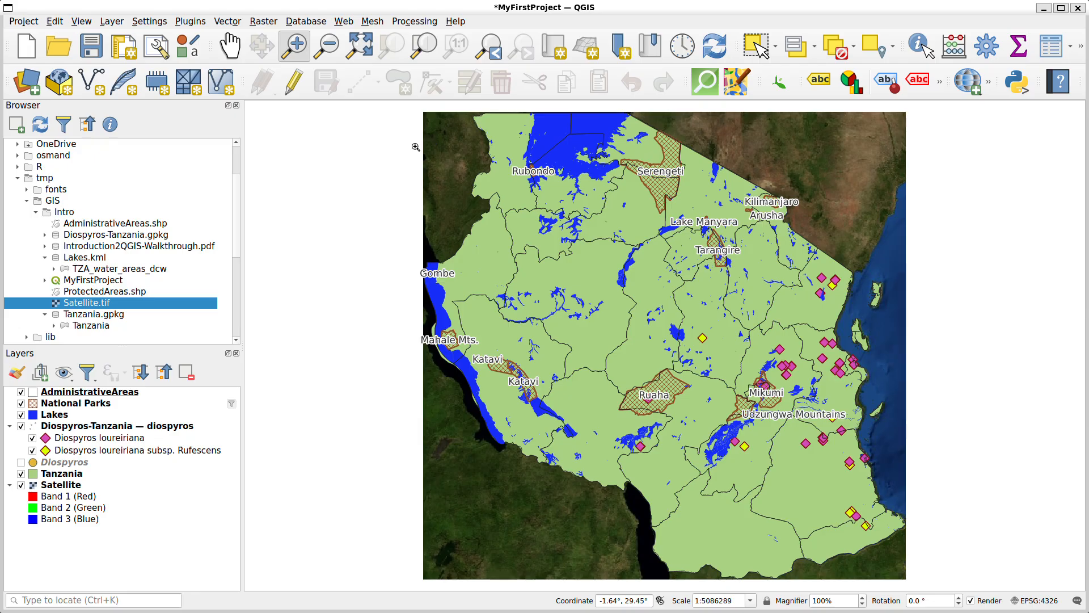
Hide the Lakes and AdministrativeAreas layers, switching Tanzania off briefly to view the satellite image beneath it
click(21, 473)
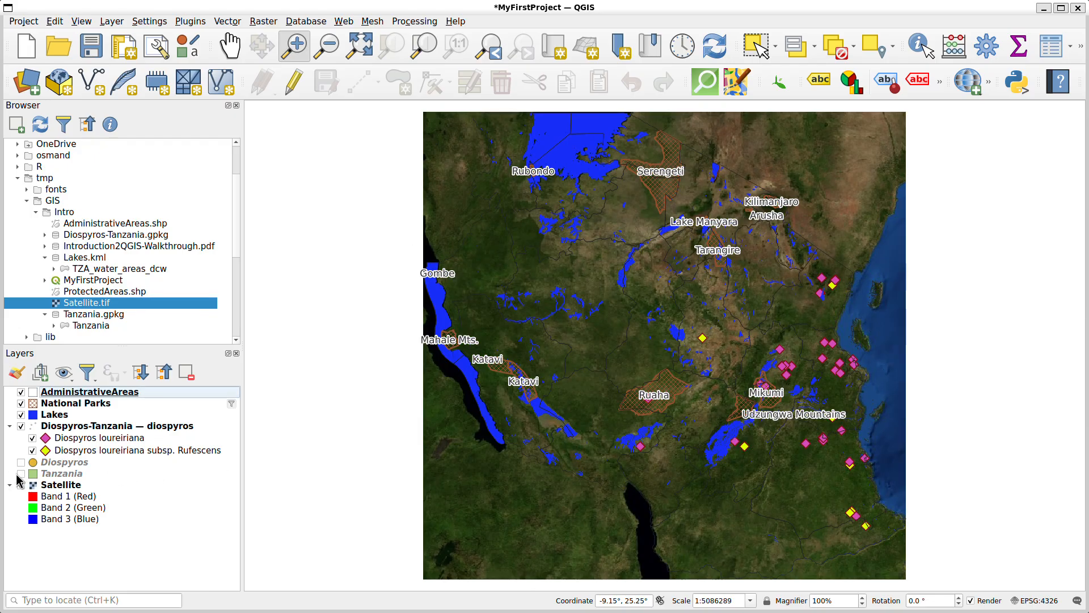
click(21, 414)
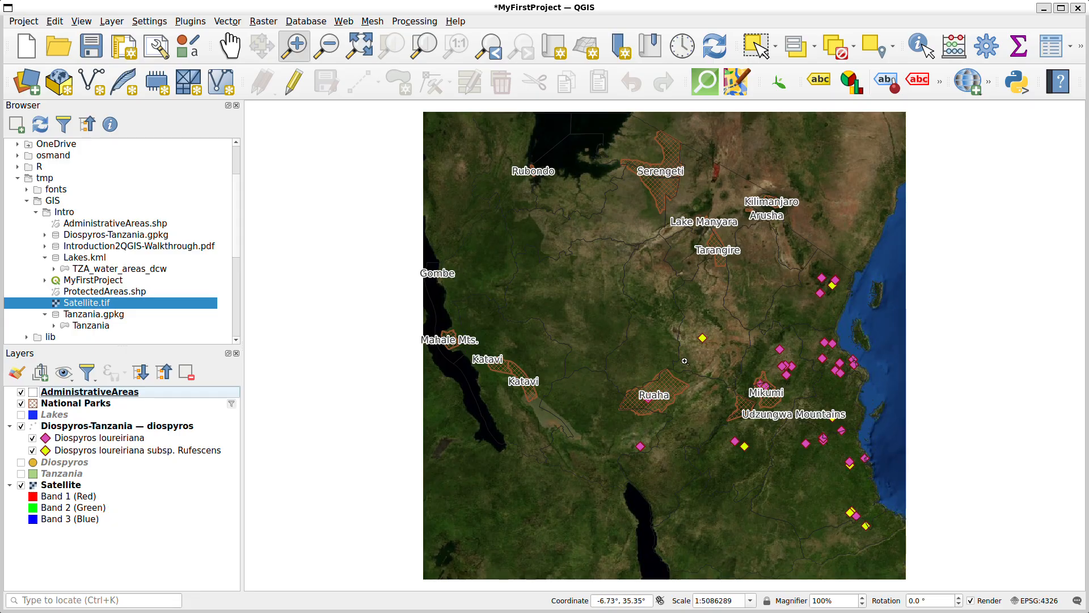
click(21, 473)
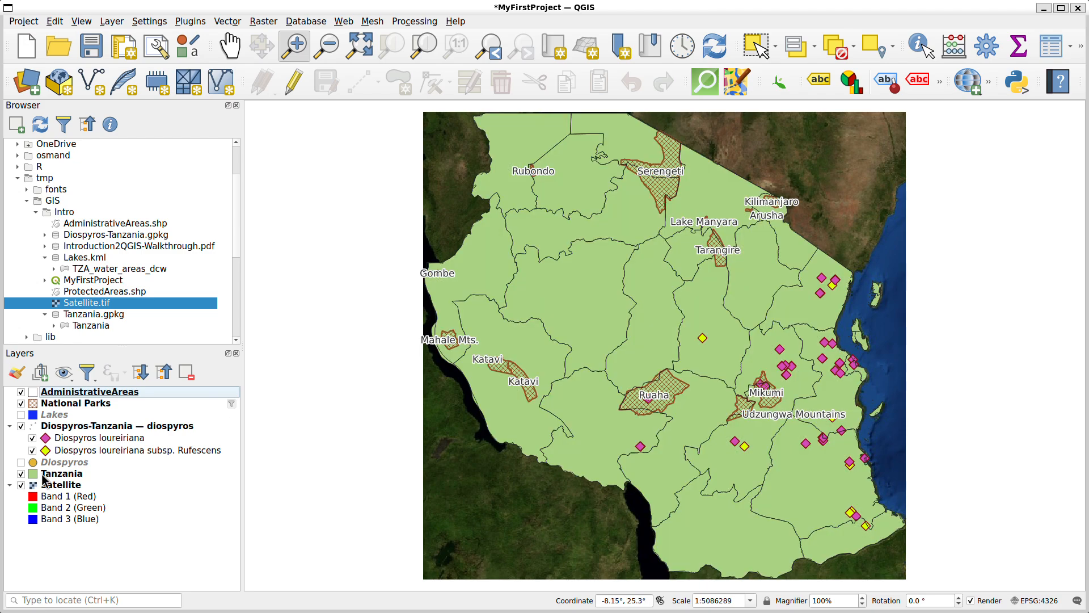
click(21, 392)
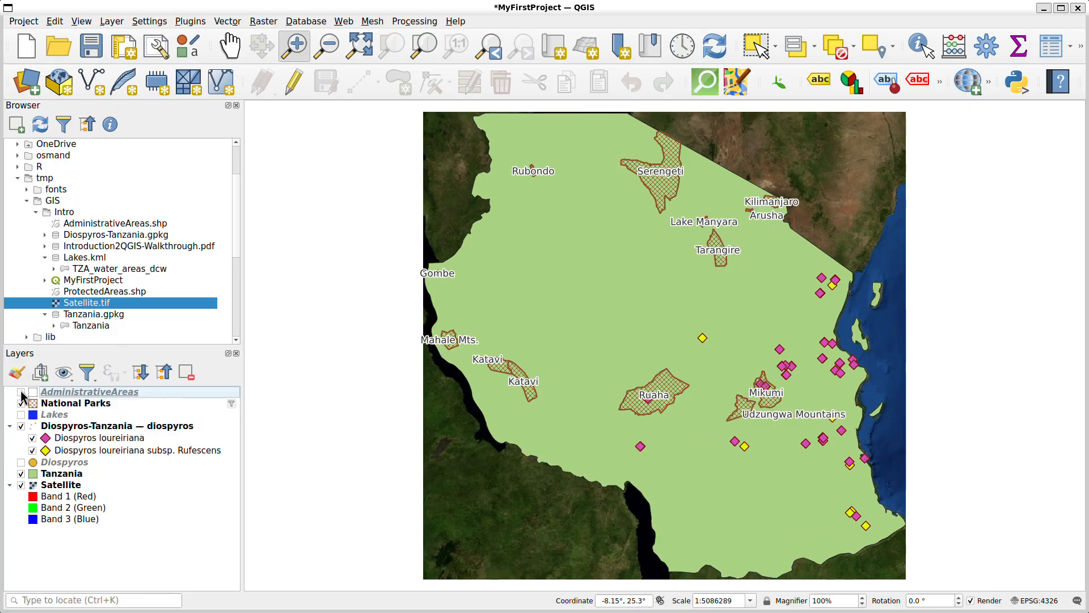
Change the Tanzania layer's fill color to bright red and apply it
click(59, 475)
double_click(59, 478)
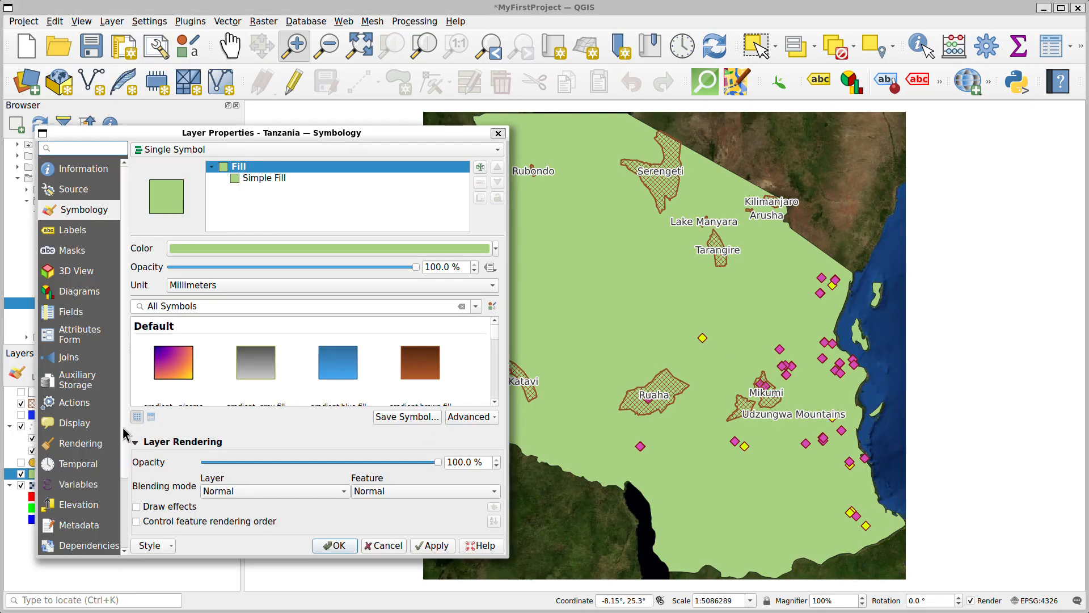
click(497, 250)
click(290, 327)
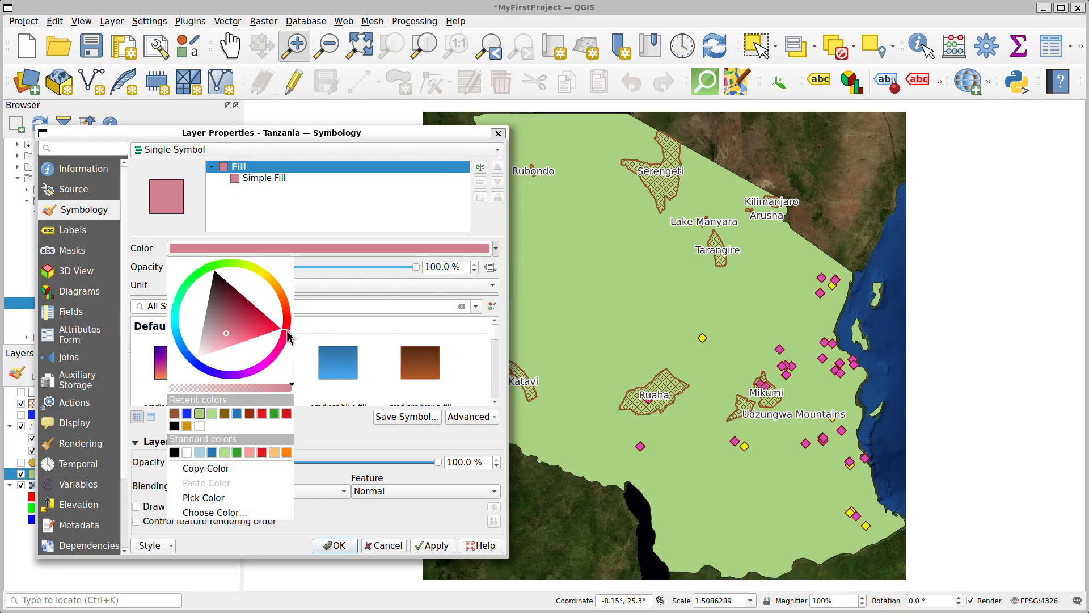
mouse_move(289, 322)
mouse_down()
mouse_move(234, 335)
mouse_move(299, 325)
mouse_up()
click(499, 245)
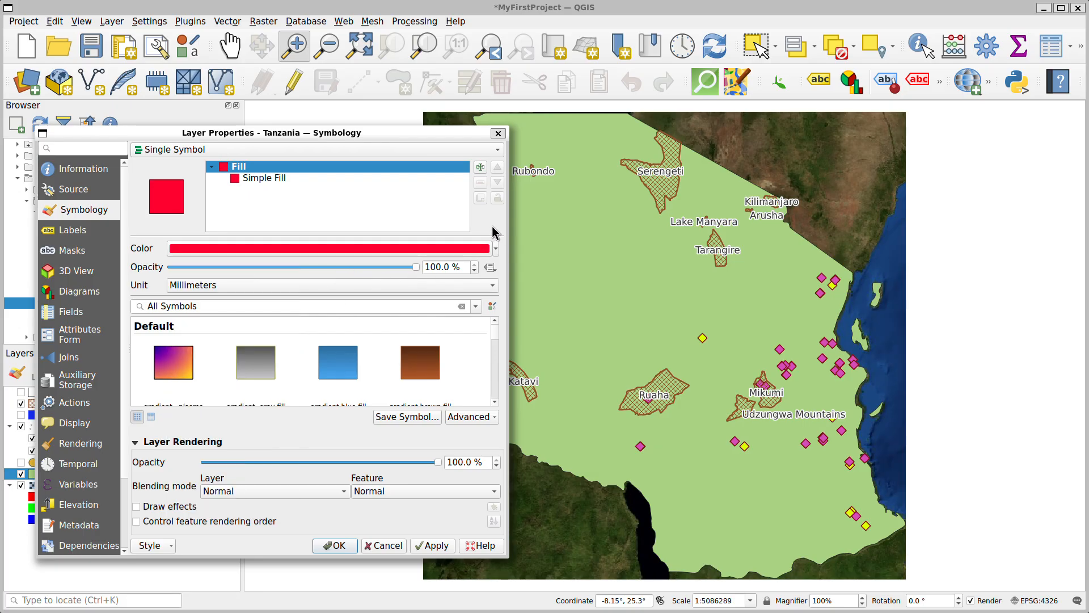
click(436, 546)
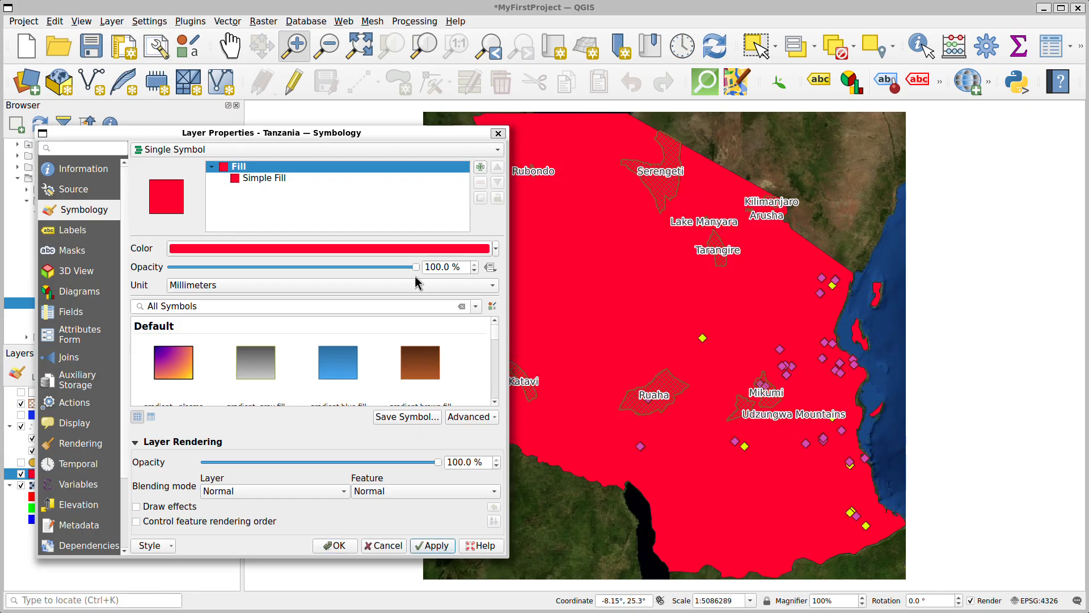
Lower the Tanzania fill symbol's opacity to about 24%, apply it and close the layer properties
drag(414, 266, 228, 276)
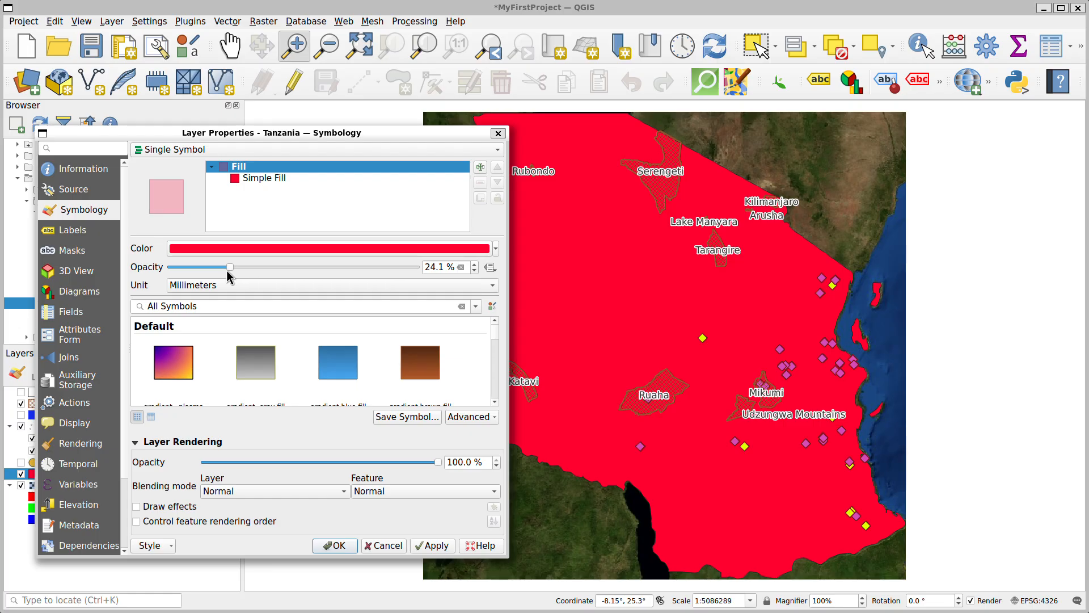
click(434, 545)
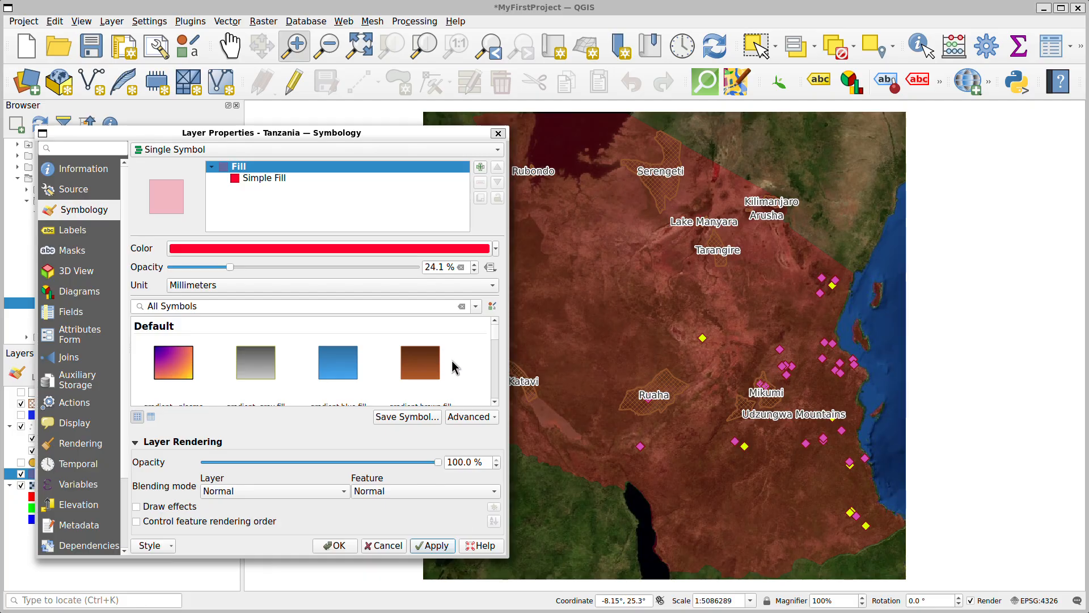
click(503, 135)
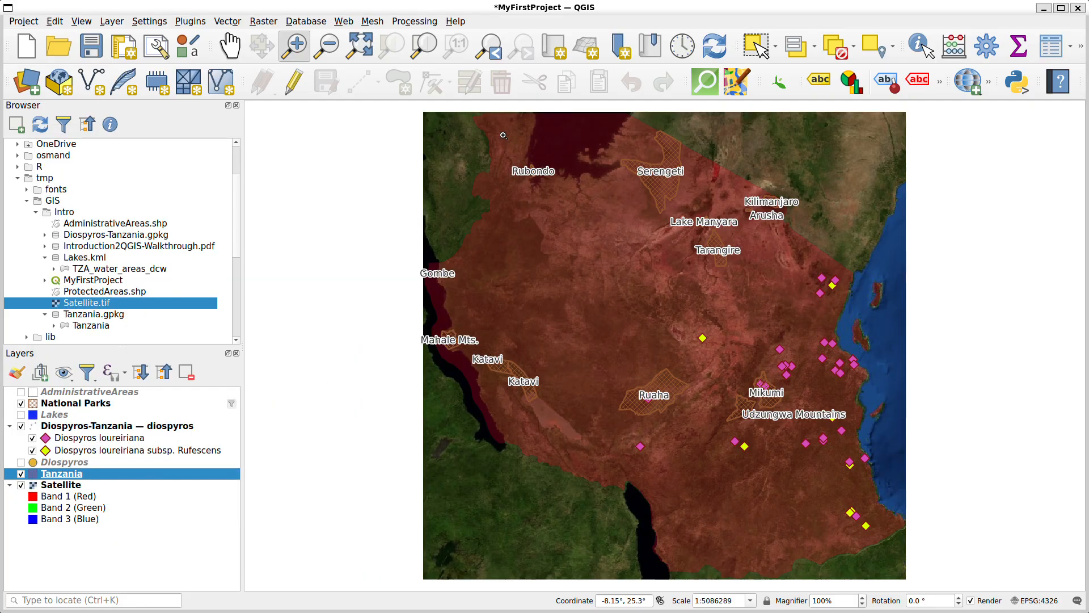